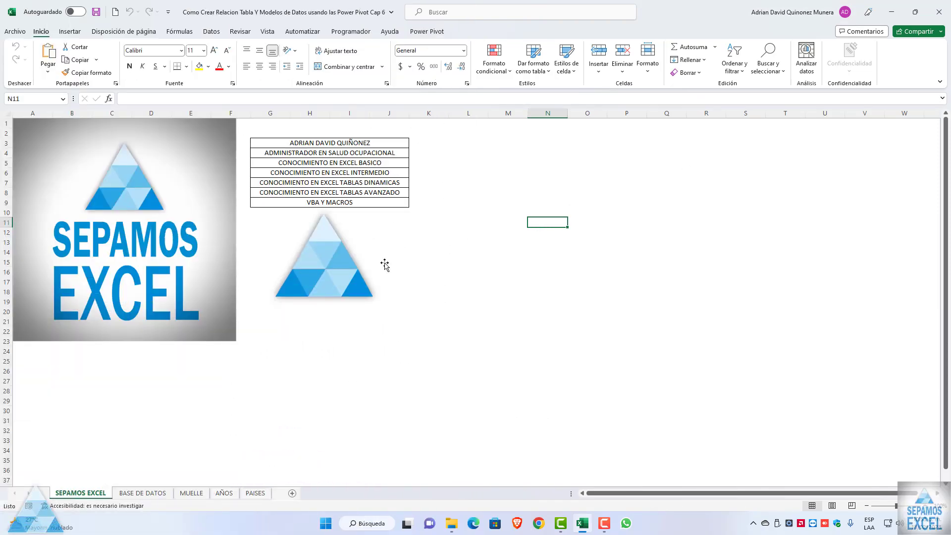
# Show the BASE DE DATOS coffee-export sheet and select an empty cell beside the data
pyautogui.click(151, 494)
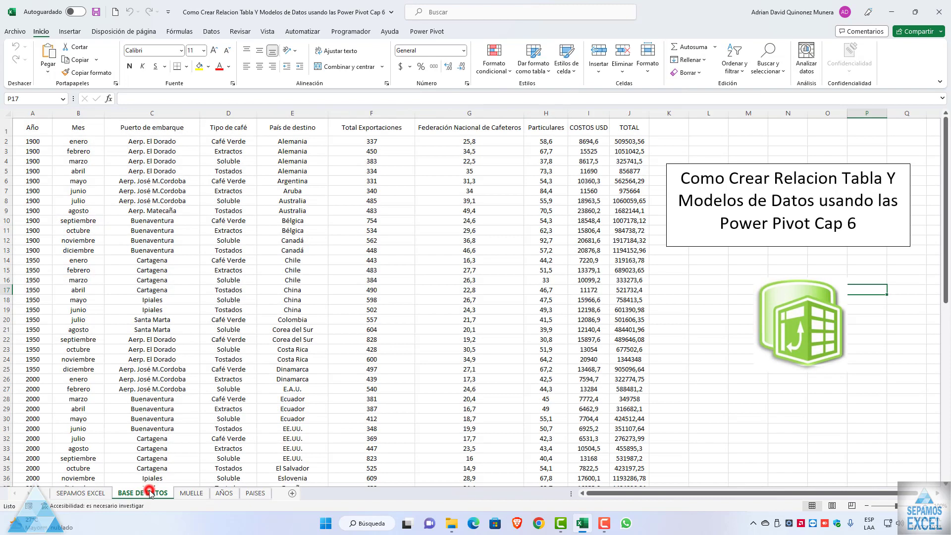
pyautogui.click(719, 277)
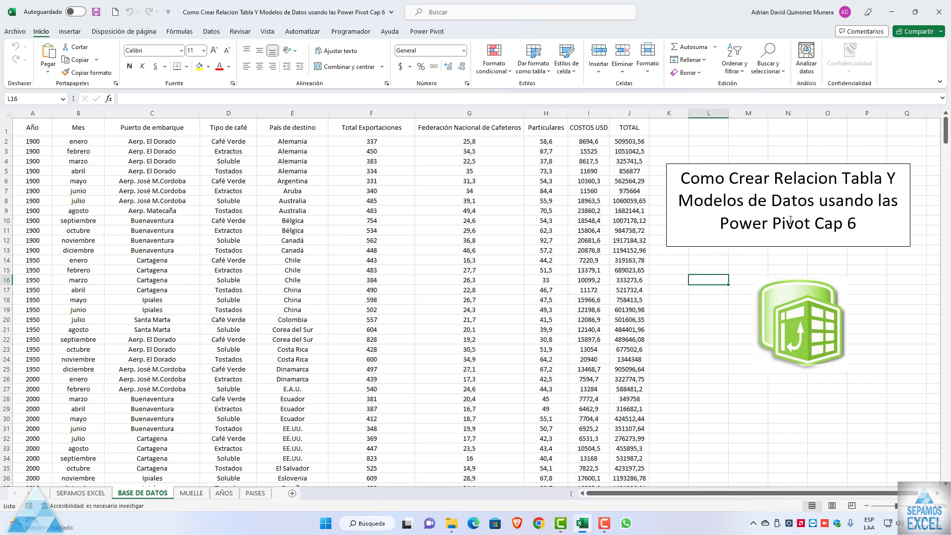
# Append 'Parte 2' to the title box so it reads '…Power Pivot Cap 6 Parte 2'
pyautogui.click(864, 224)
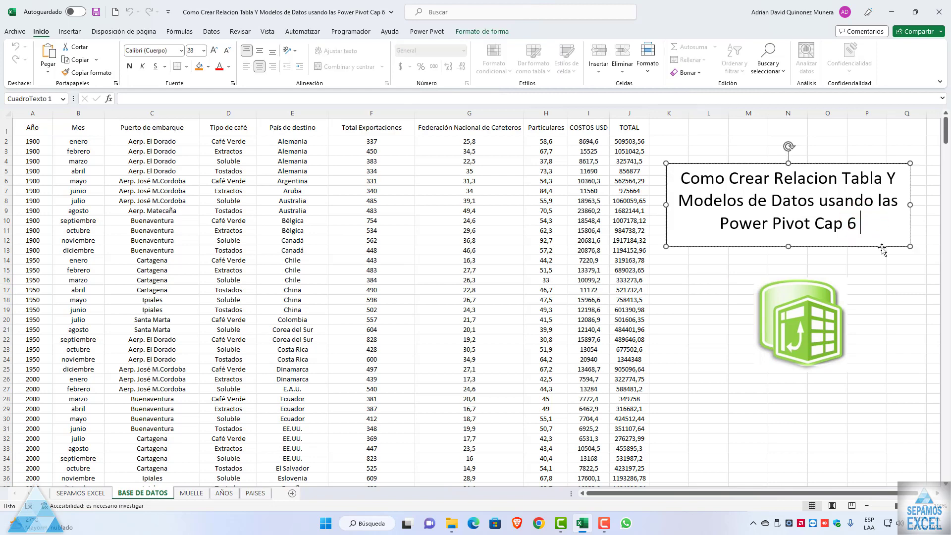
pyautogui.write('p')
pyautogui.press('BackSpace')
pyautogui.write('Parte')
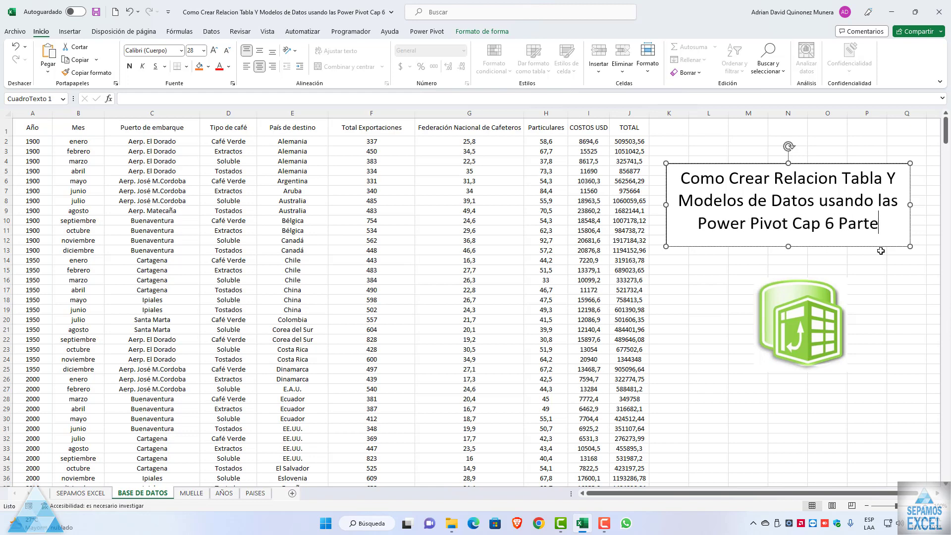
pyautogui.write(' 2')
pyautogui.click(875, 301)
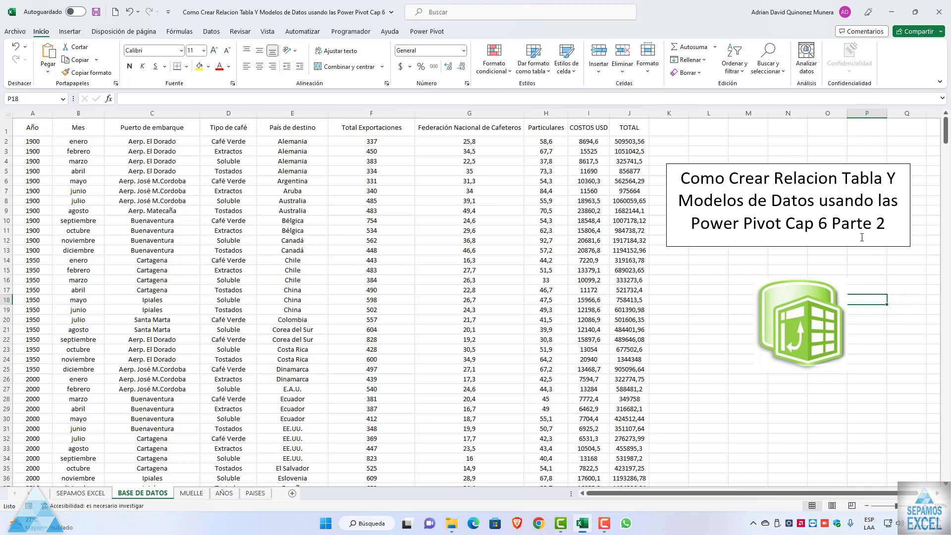
pyautogui.click(884, 225)
pyautogui.moveTo(884, 225); pyautogui.dragTo(856, 225)
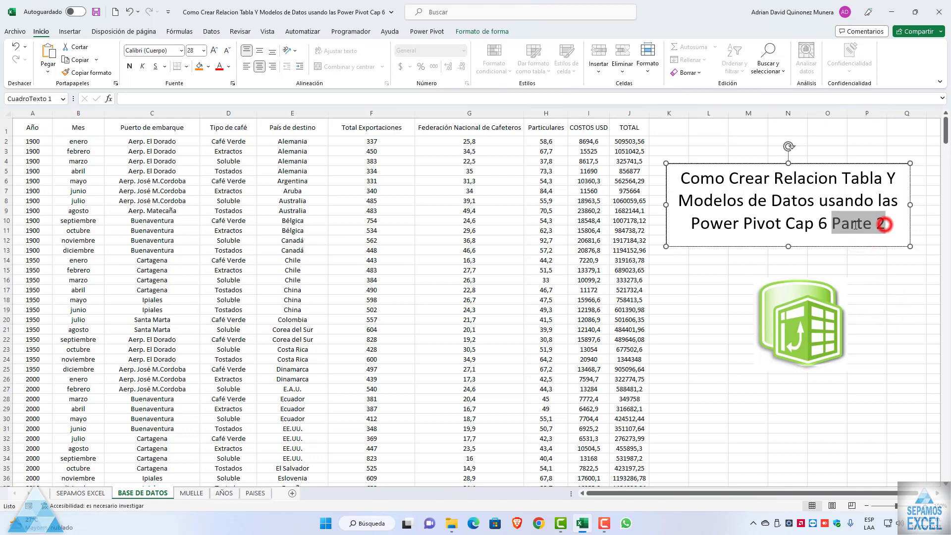
pyautogui.click(886, 280)
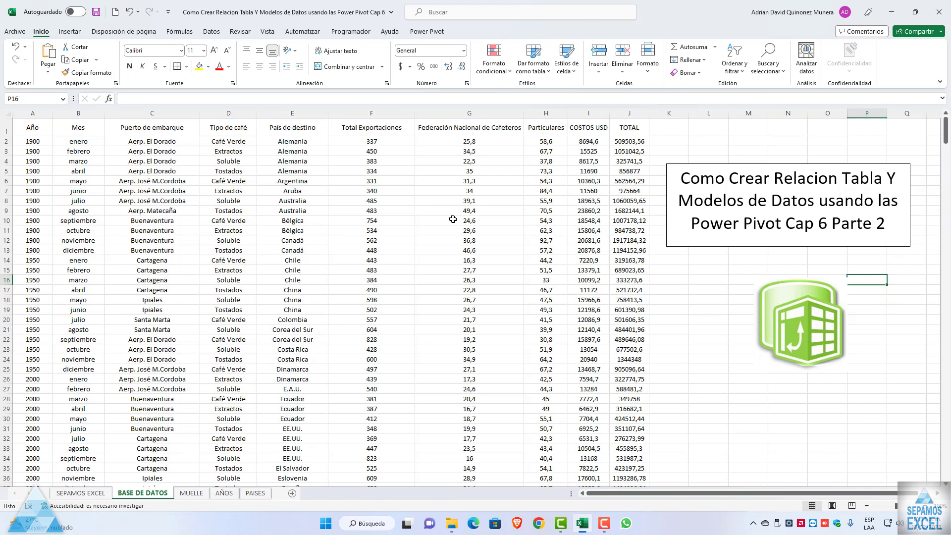
# AutoFit the widths of columns B, A, E, F and G to their contents
pyautogui.click(697, 278)
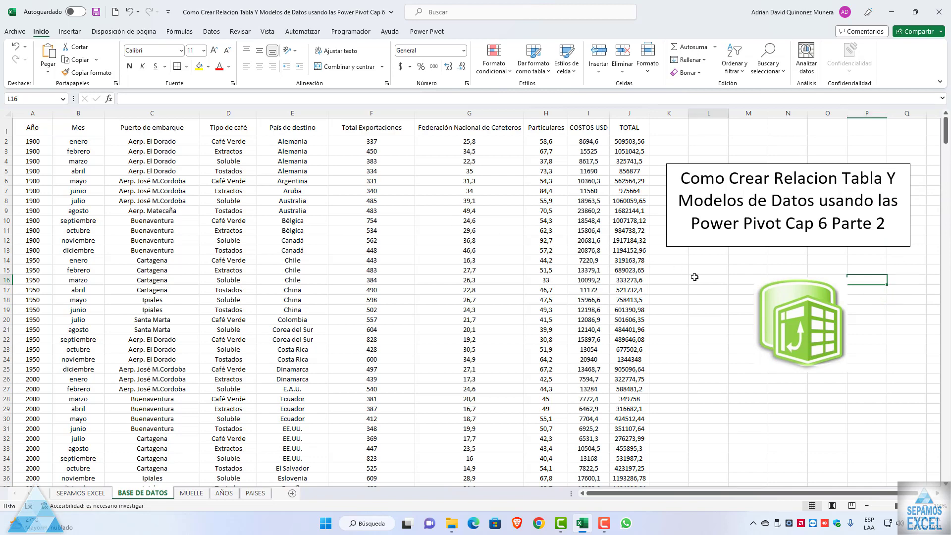
pyautogui.click(254, 229)
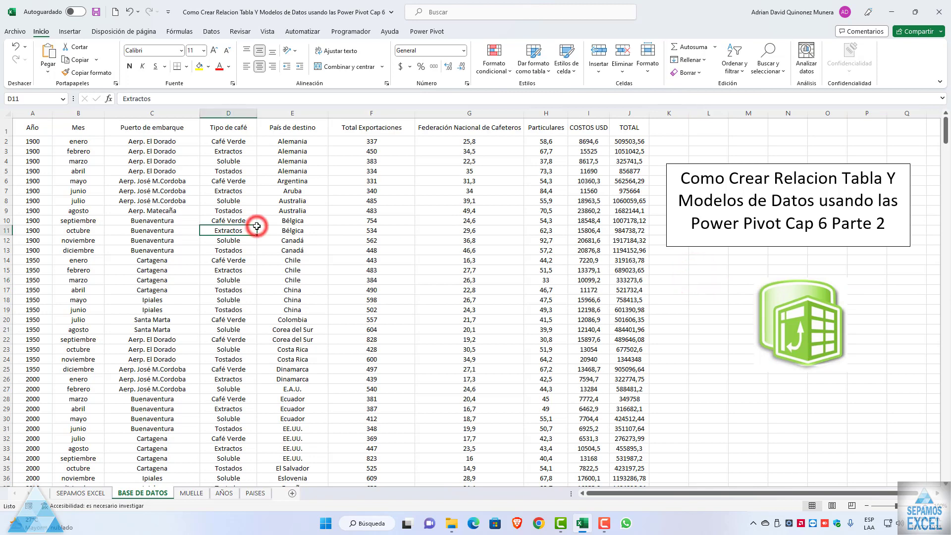
pyautogui.doubleClick(107, 113)
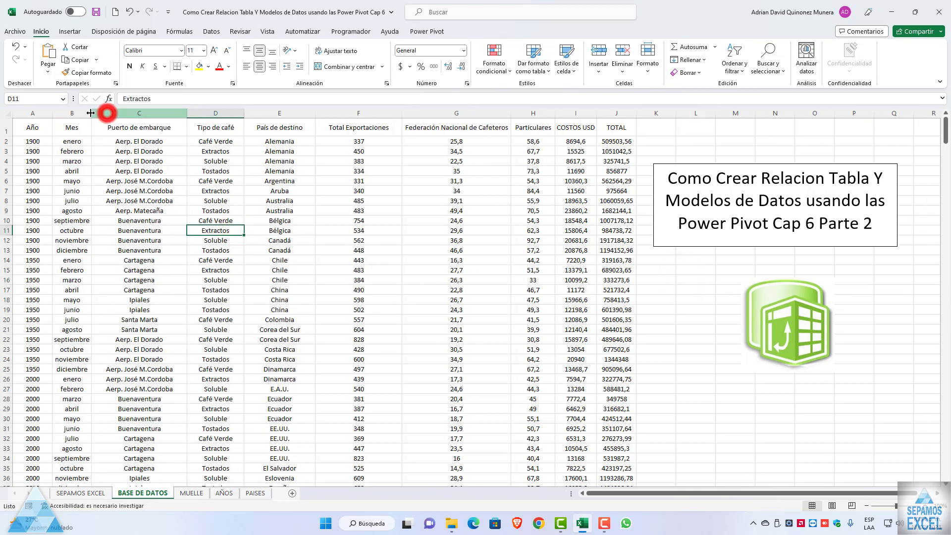
pyautogui.doubleClick(52, 113)
pyautogui.doubleClick(293, 113)
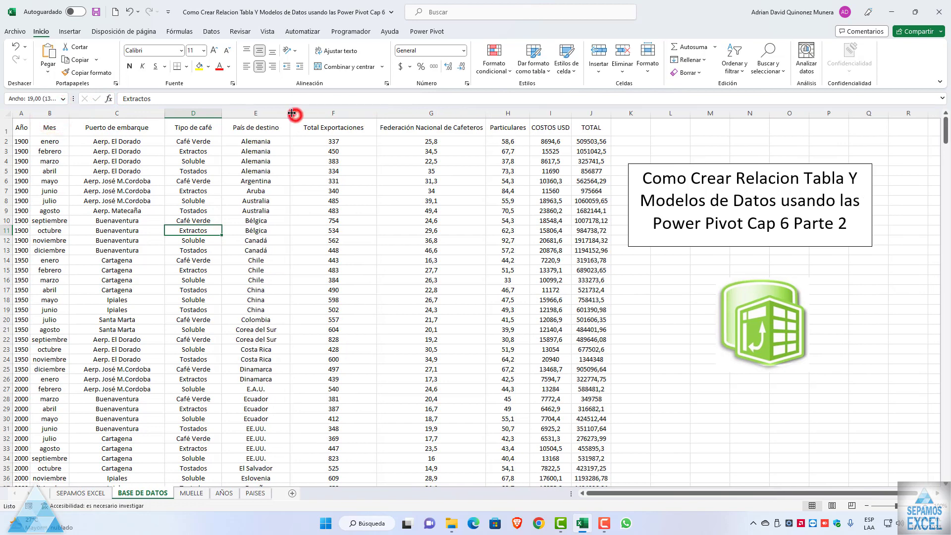
pyautogui.doubleClick(377, 113)
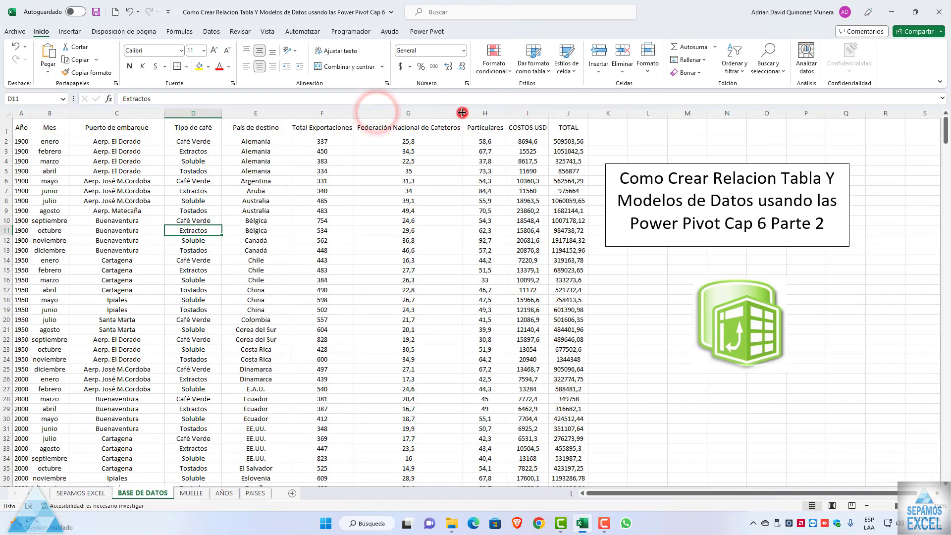
pyautogui.doubleClick(462, 113)
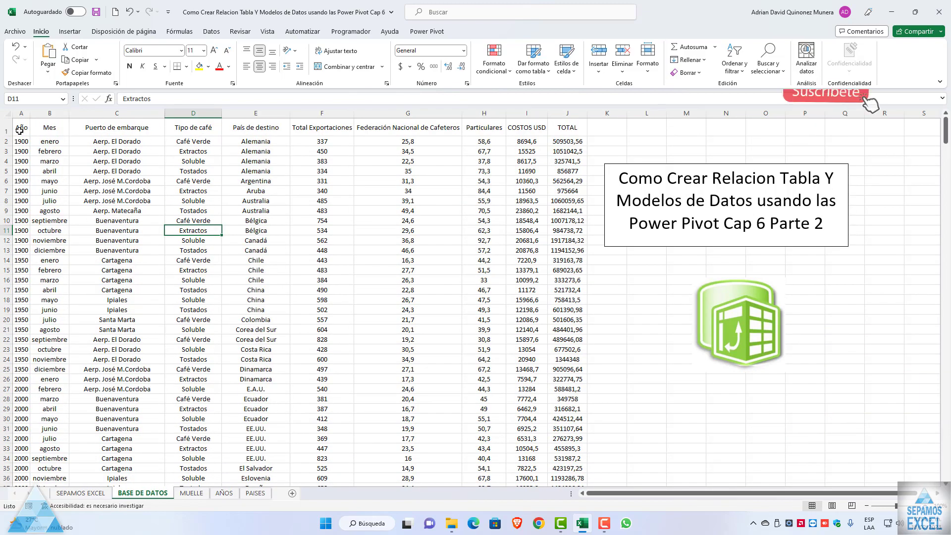
# From A1, jump to the last data row (500) and back to the top
pyautogui.click(22, 128)
pyautogui.hotkey('ctrl', 'Down')
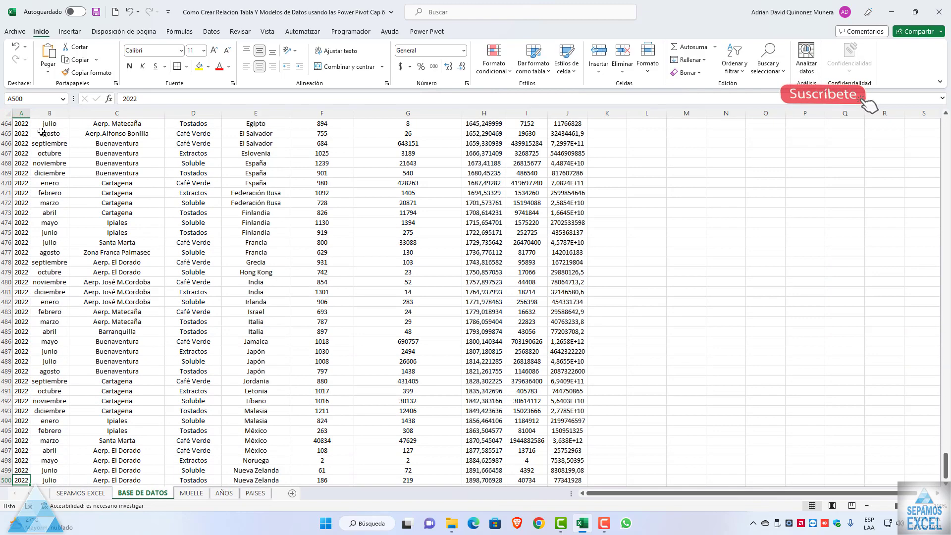
pyautogui.hotkey('ctrl', 'Up')
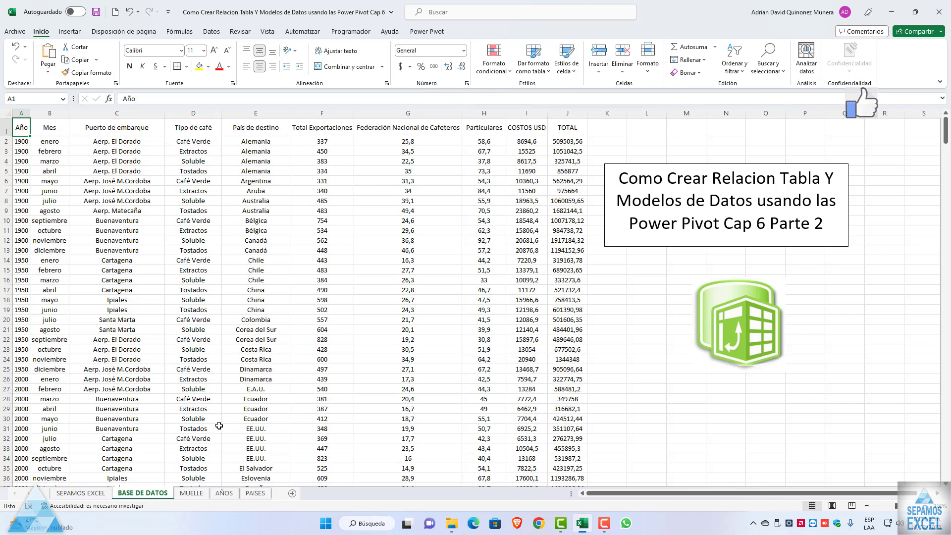
pyautogui.click(193, 493)
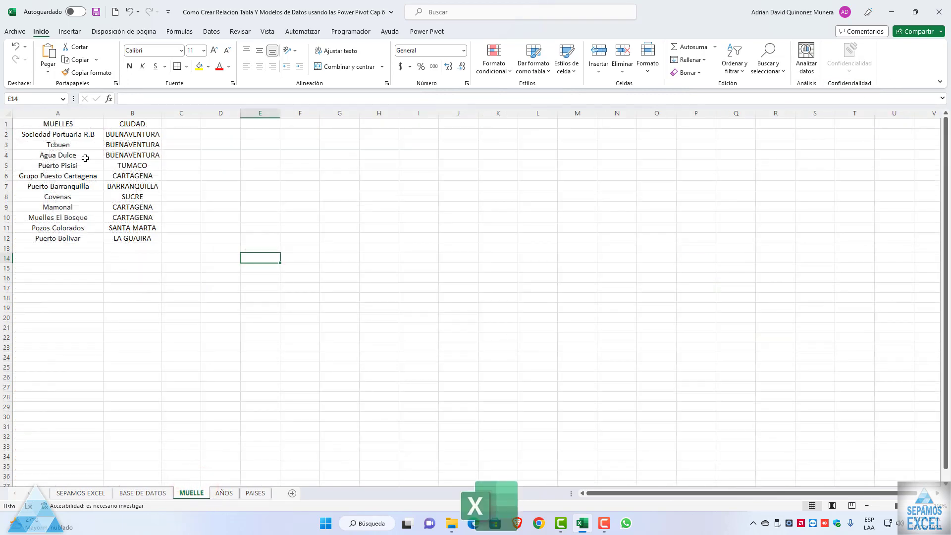
pyautogui.click(224, 494)
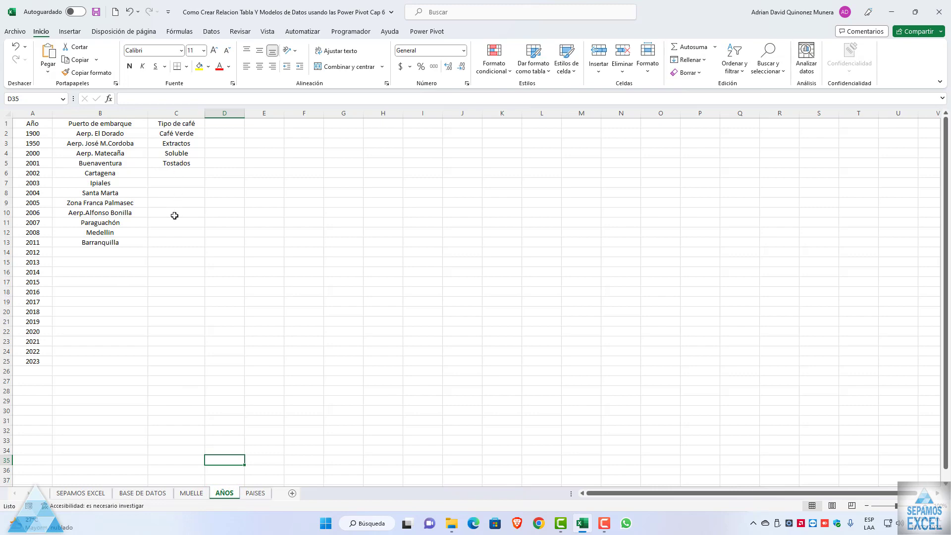
pyautogui.click(255, 493)
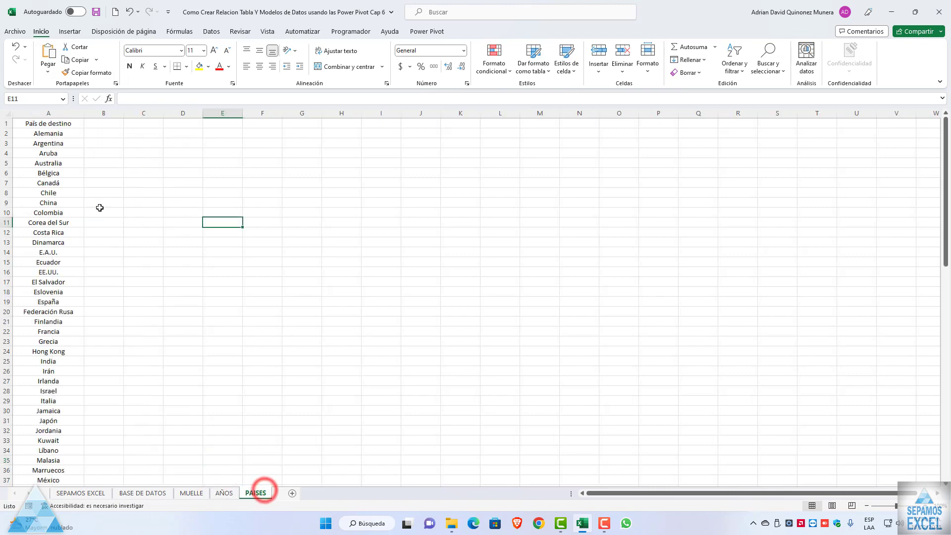
pyautogui.scroll(-5, 61, 234)
pyautogui.scroll(-5, 61, 234)
pyautogui.scroll(-5, 61, 234)
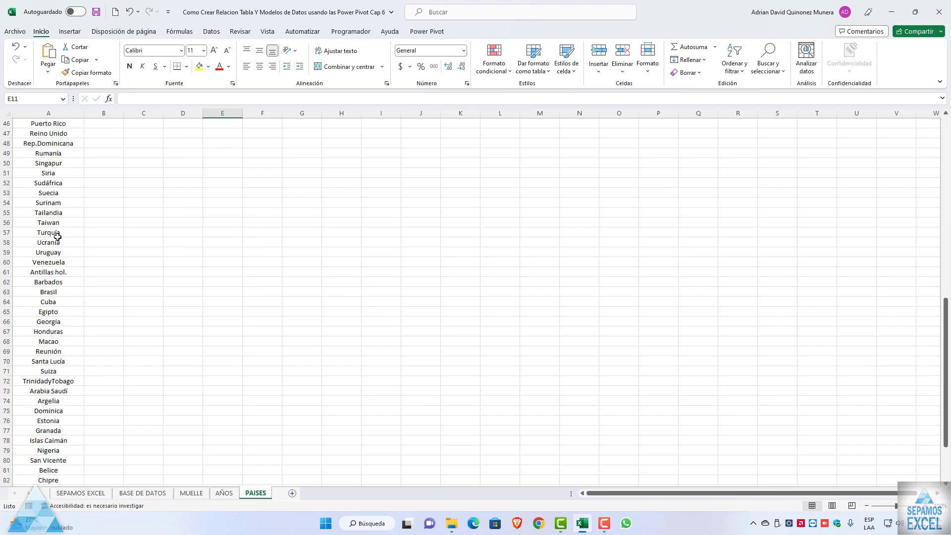
pyautogui.scroll(12, 58, 235)
pyautogui.scroll(3, 58, 237)
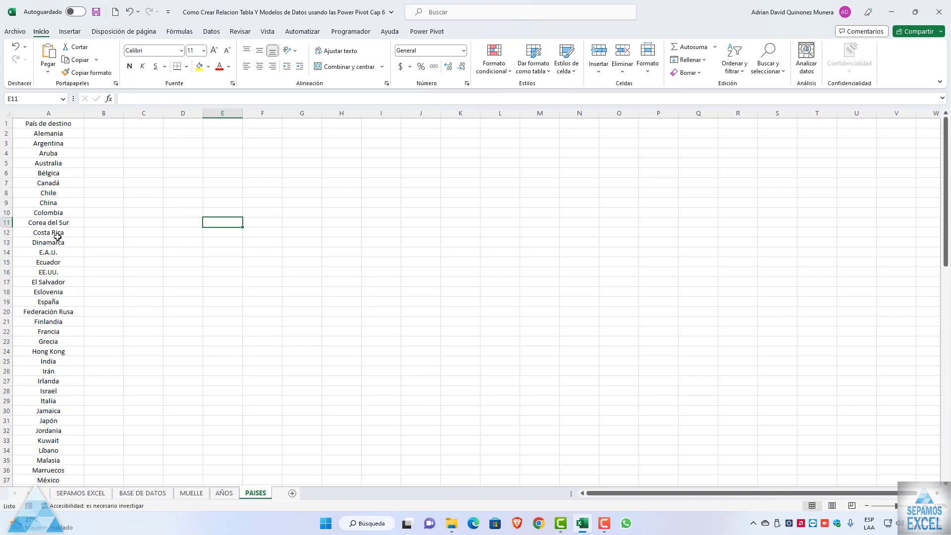
pyautogui.click(167, 493)
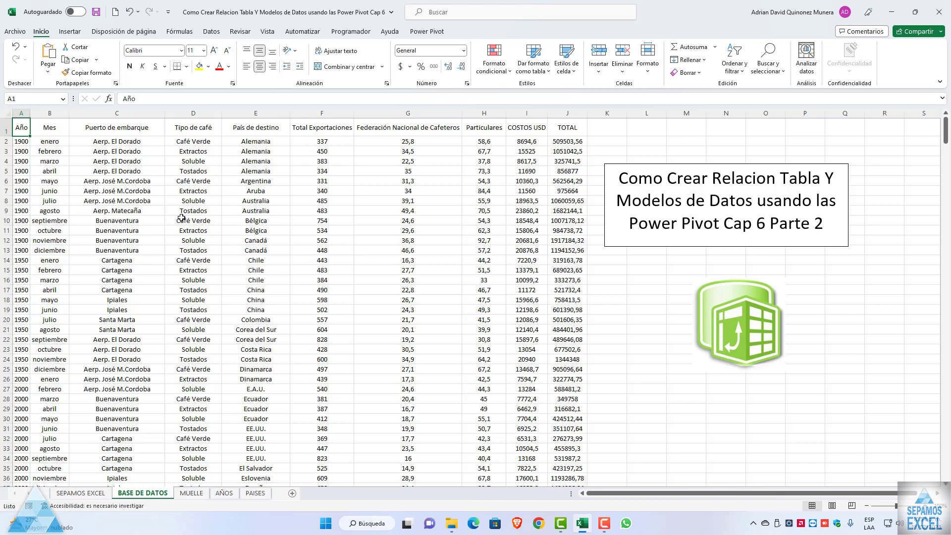
# Format the BASE DE DATOS export data as a yellow-styled table with headers
pyautogui.click(140, 133)
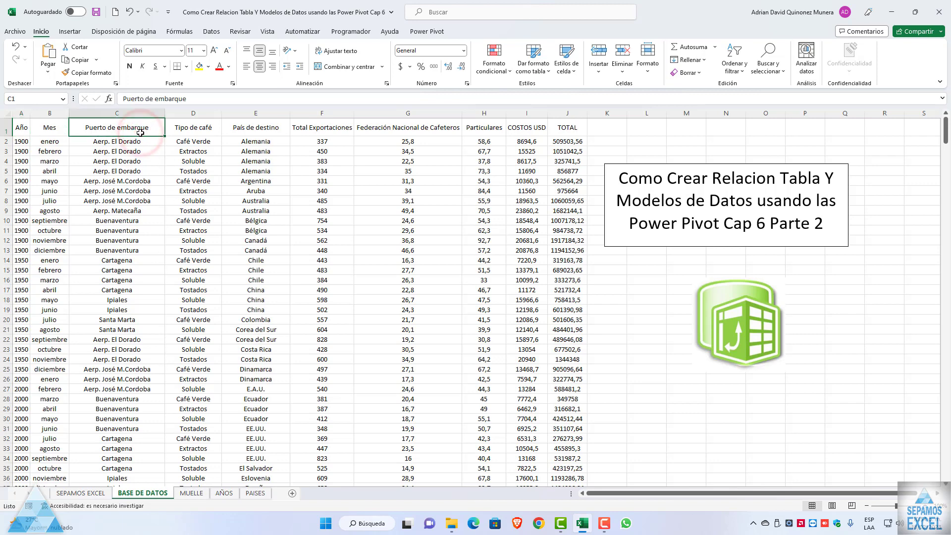
pyautogui.hotkey('ctrl', 't')
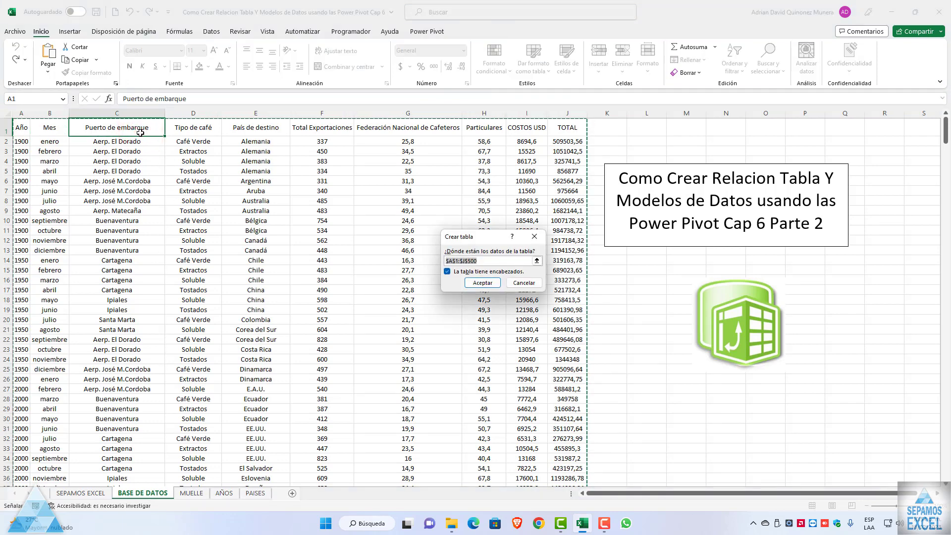
pyautogui.moveTo(477, 244); pyautogui.dragTo(362, 195)
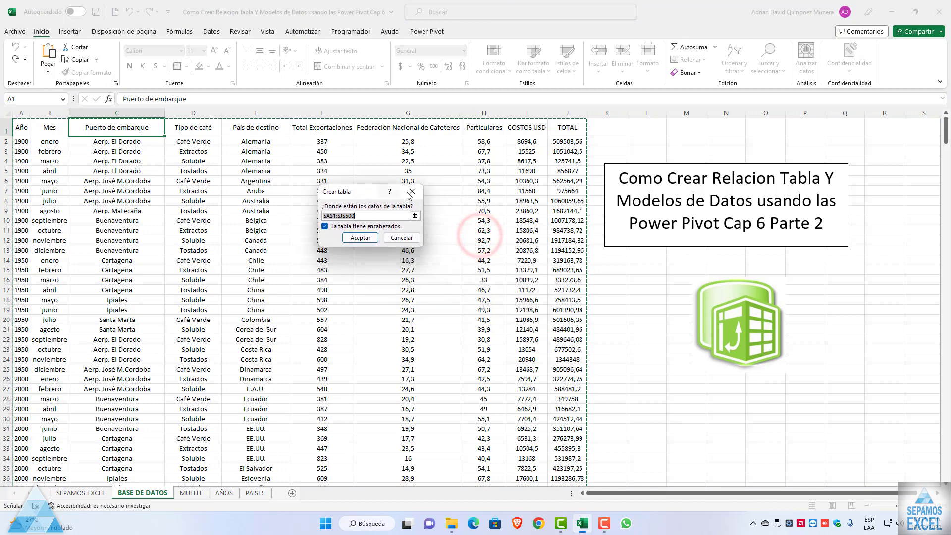
pyautogui.click(401, 237)
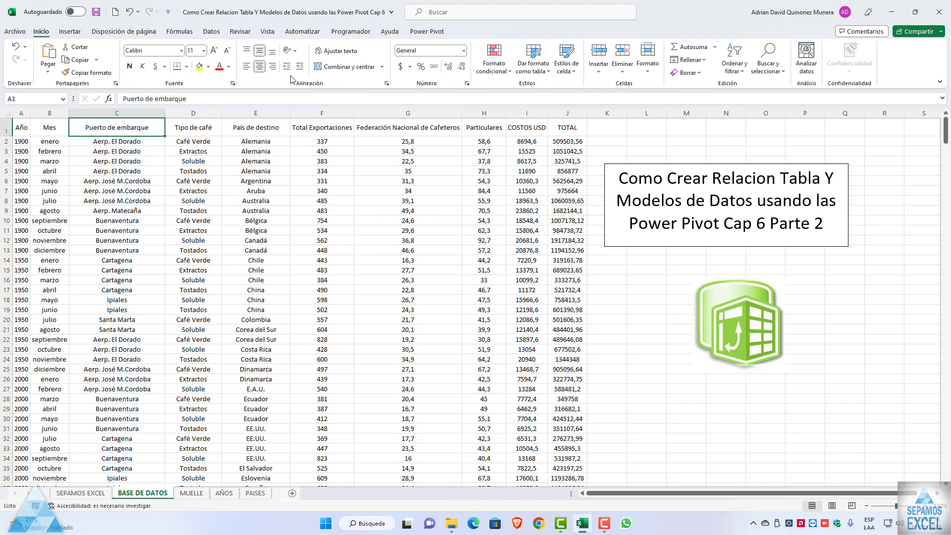
pyautogui.click(544, 71)
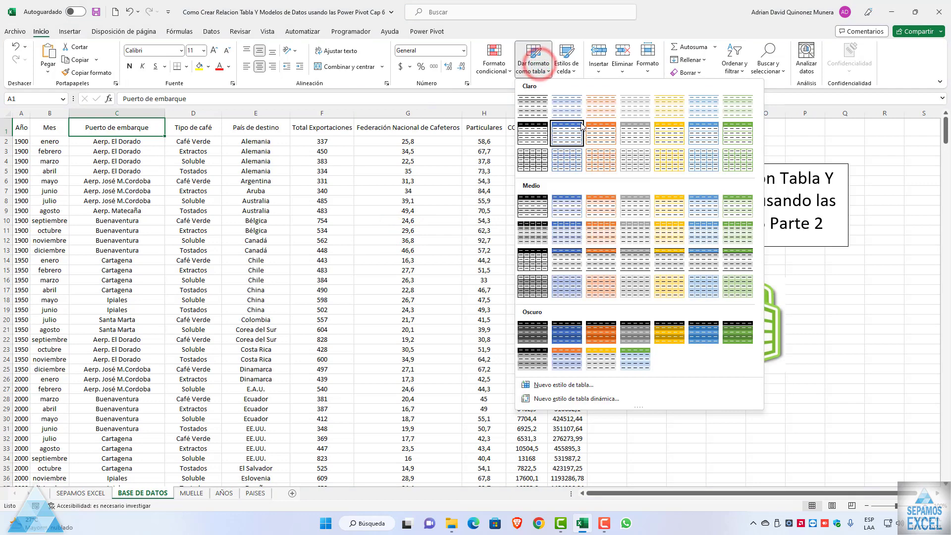
pyautogui.click(667, 130)
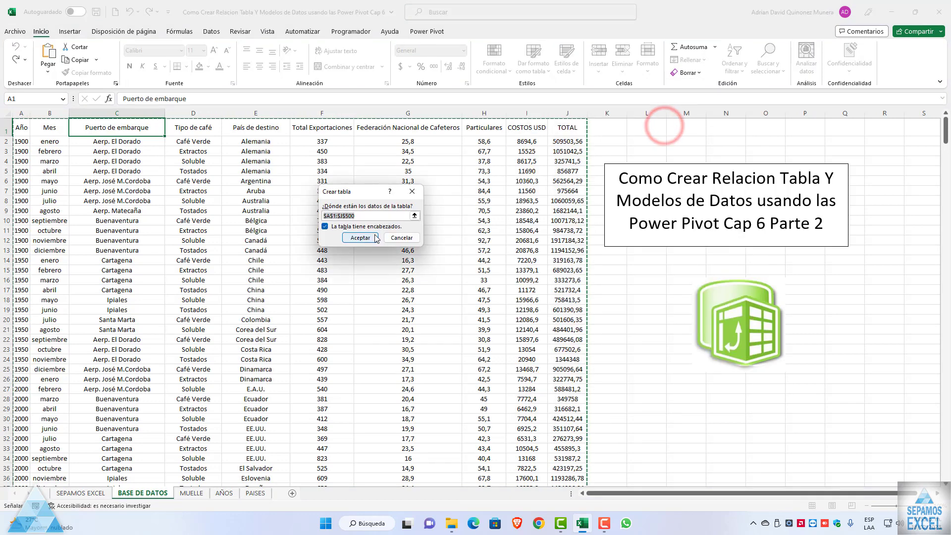
pyautogui.click(367, 233)
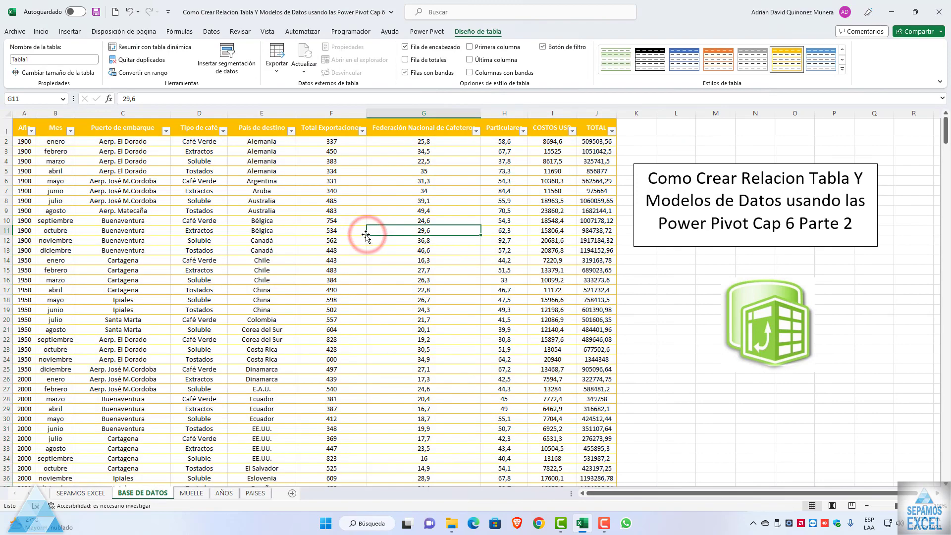
# Turn the MUELLE sheet's MUELLES and CIUDAD list into a table with headers
pyautogui.click(191, 490)
pyautogui.click(65, 124)
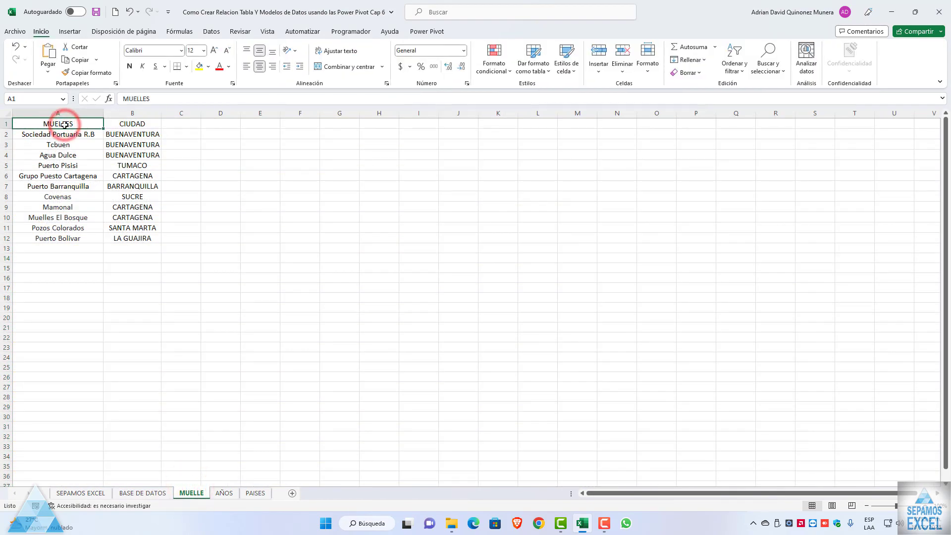
pyautogui.hotkey('ctrl', 't')
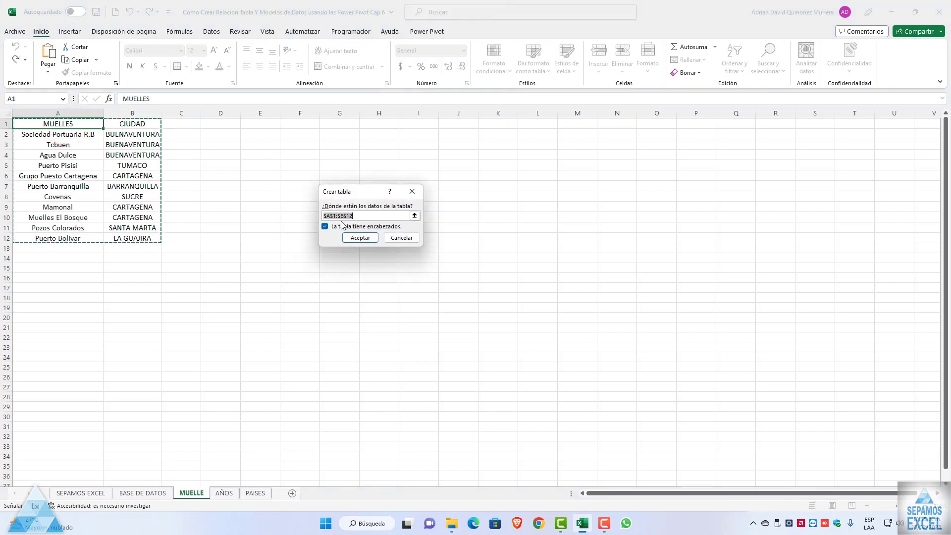
pyautogui.click(358, 237)
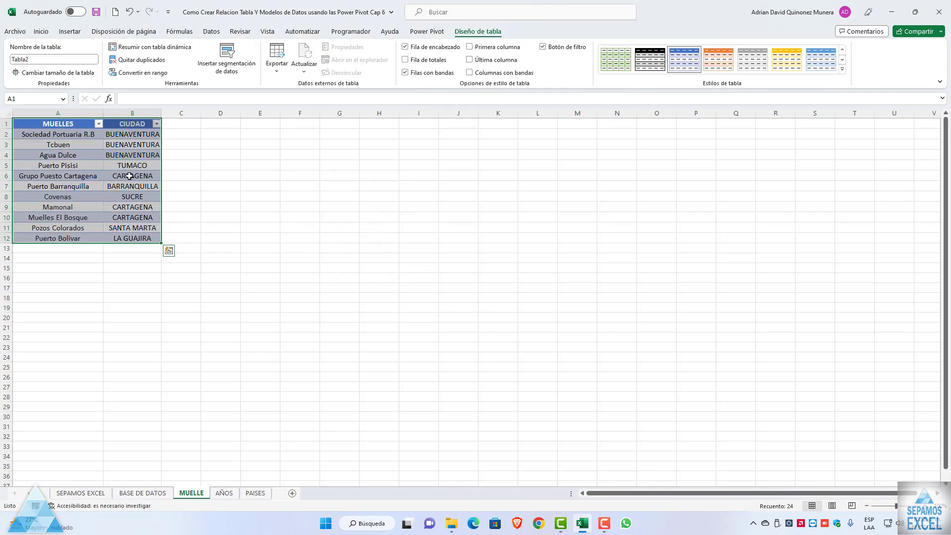
# Format the AÑOS sheet's year, port and coffee-type data (A1:C25) as a light green table
pyautogui.click(226, 493)
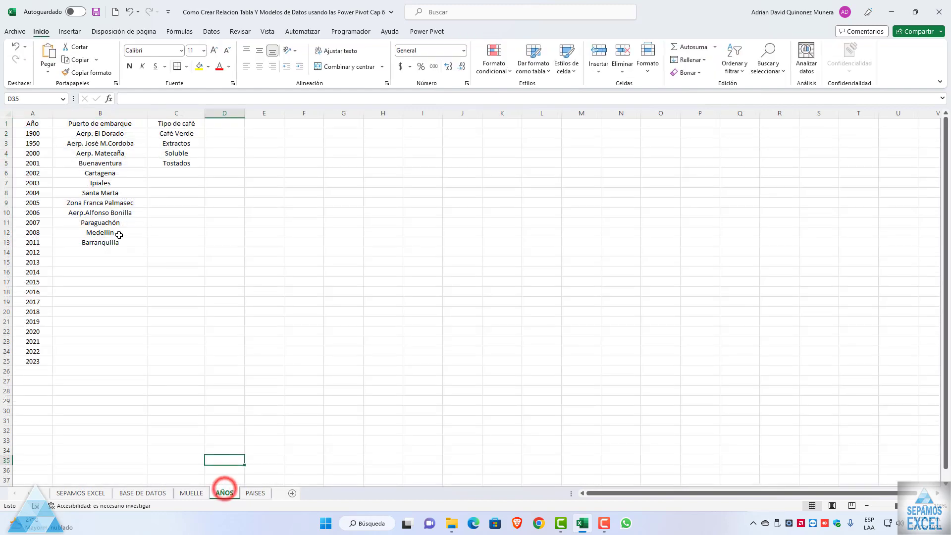
pyautogui.click(31, 125)
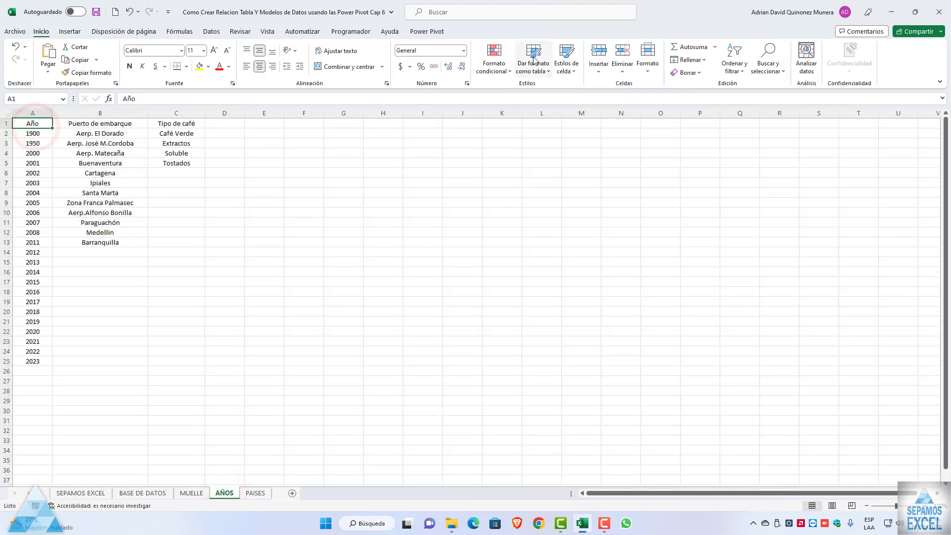
pyautogui.click(533, 57)
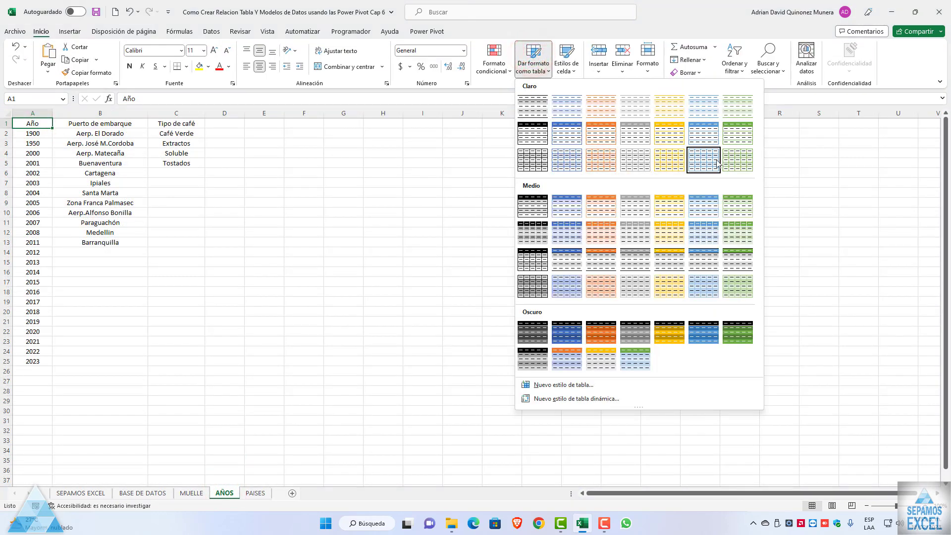
pyautogui.click(733, 163)
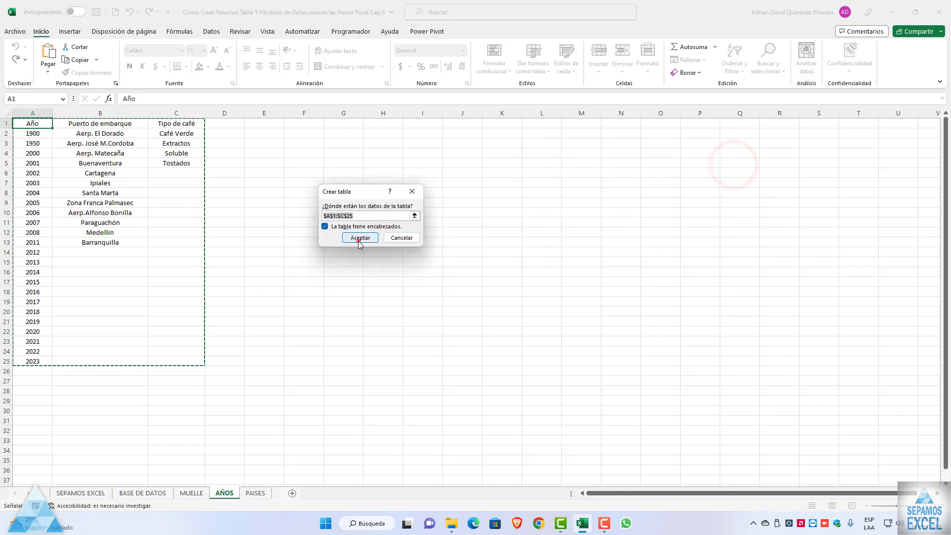
pyautogui.click(352, 239)
pyautogui.click(278, 223)
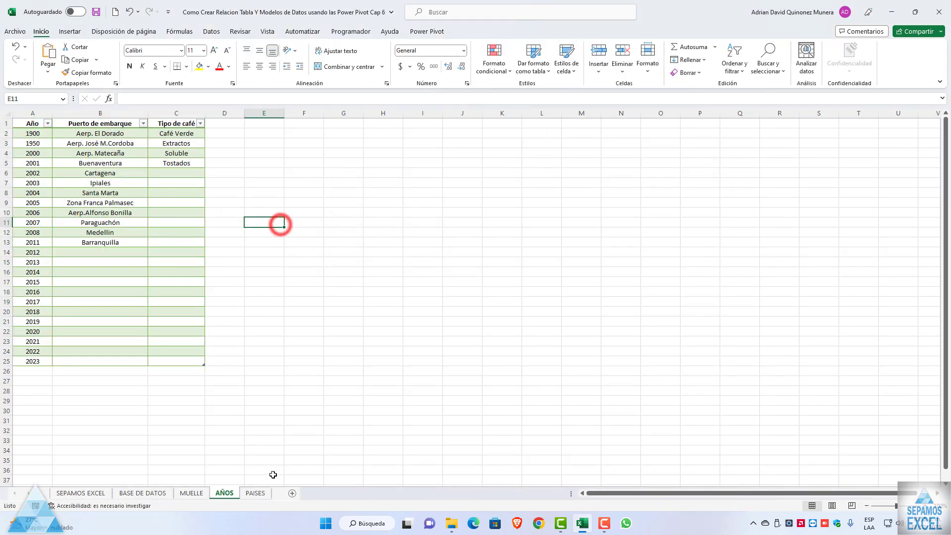
pyautogui.click(267, 492)
pyautogui.click(48, 125)
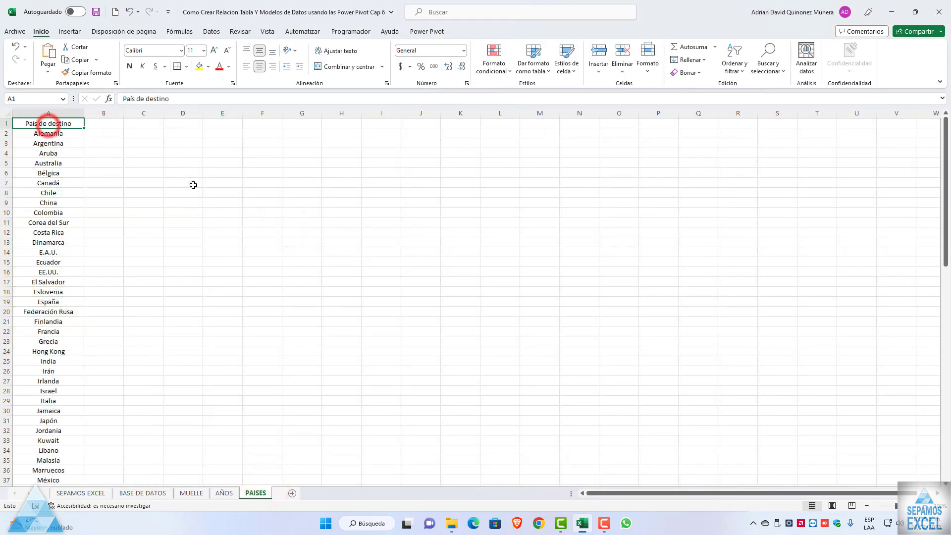
# Convert the PAISES country list (A1:A90) into table Tabla4 with a header row
pyautogui.hotkey('ctrl', 't')
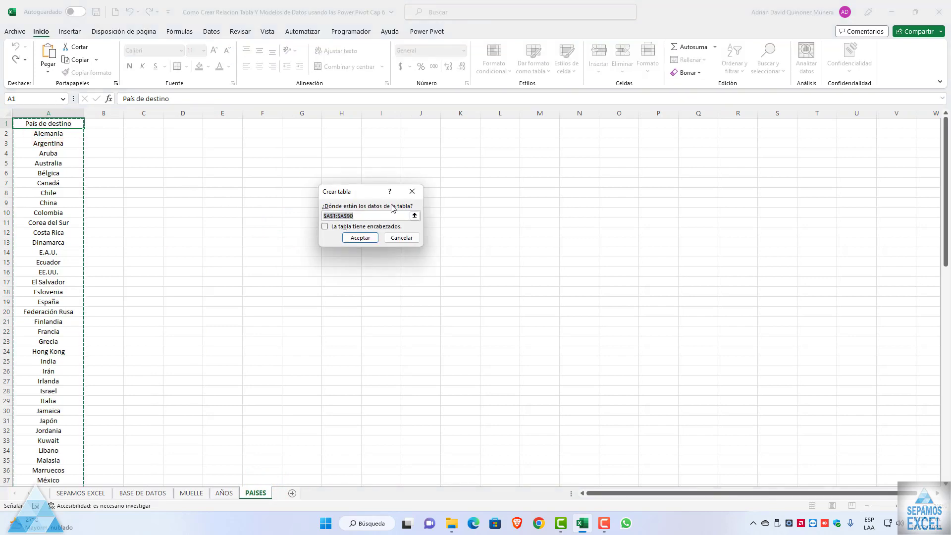
pyautogui.moveTo(357, 189); pyautogui.dragTo(320, 161)
pyautogui.click(278, 194)
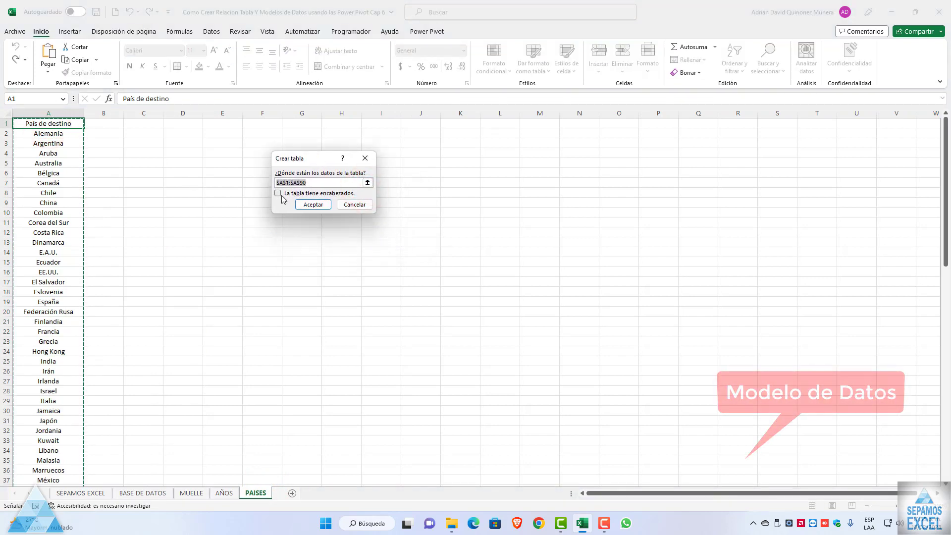
pyautogui.click(279, 193)
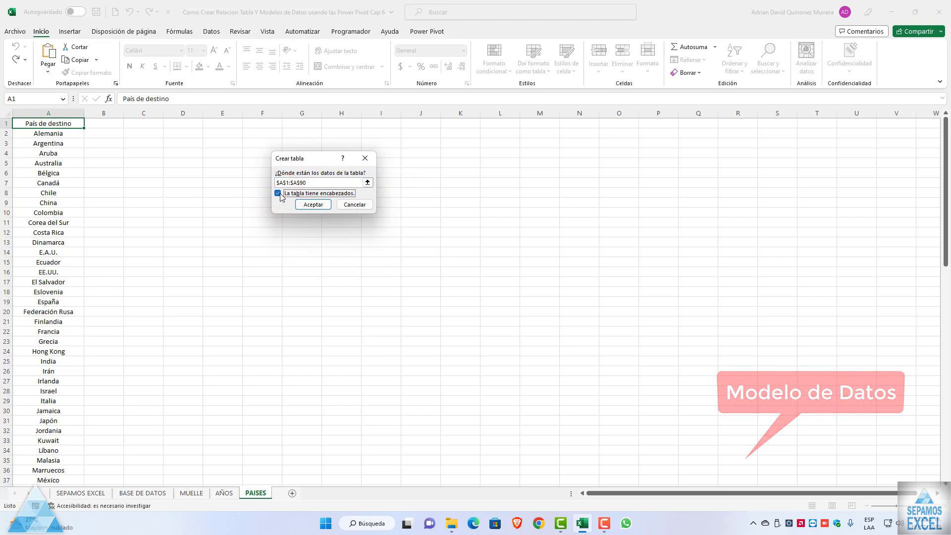
pyautogui.click(307, 206)
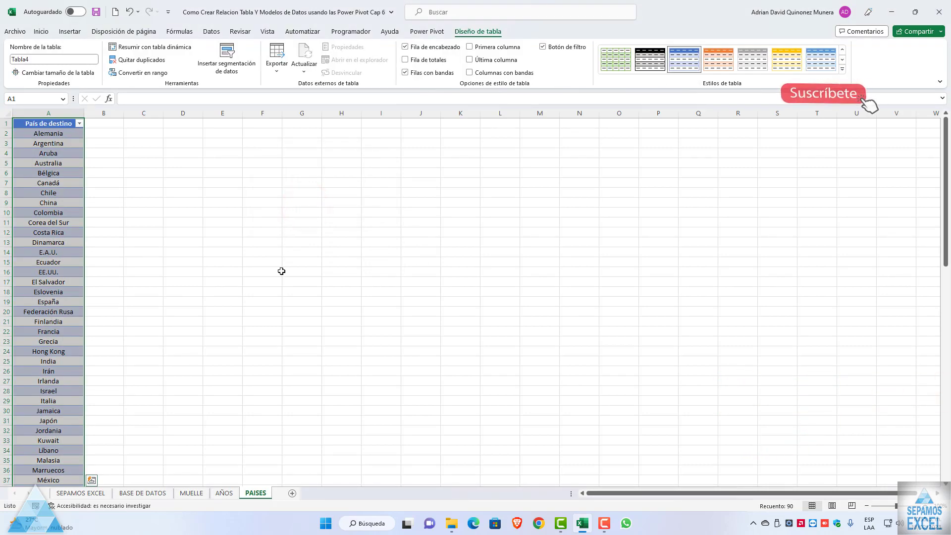
pyautogui.click(143, 494)
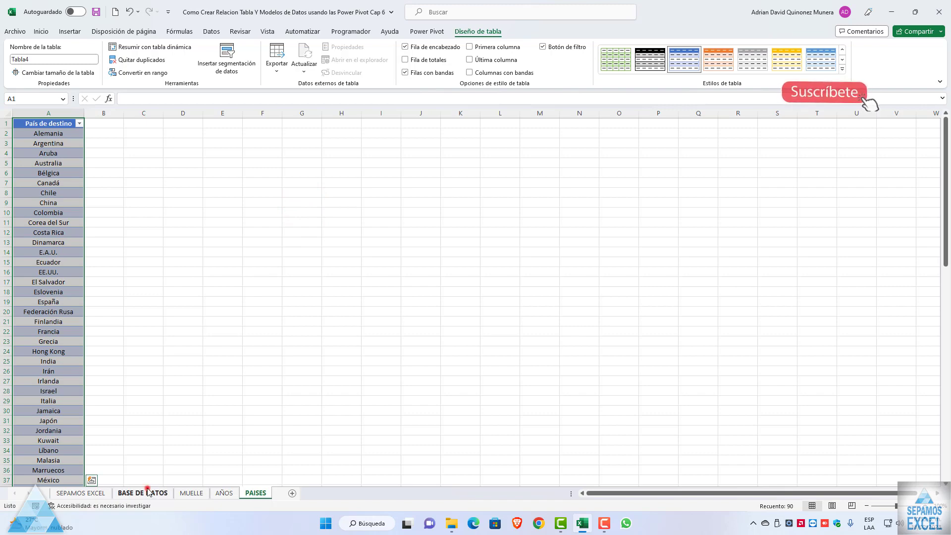
pyautogui.click(56, 181)
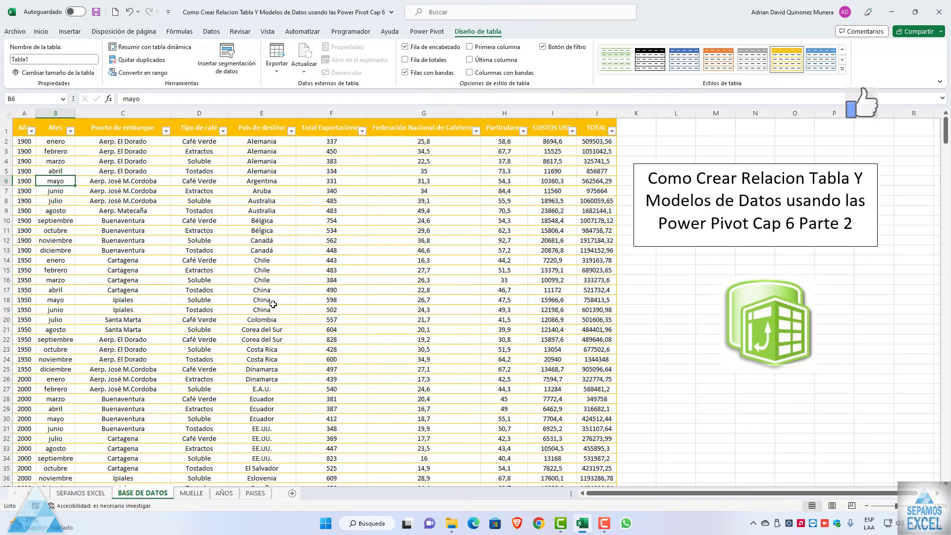
# Name the main export table BASEDEDATOS and the port table MUELLE
pyautogui.click(54, 58)
pyautogui.write('d')
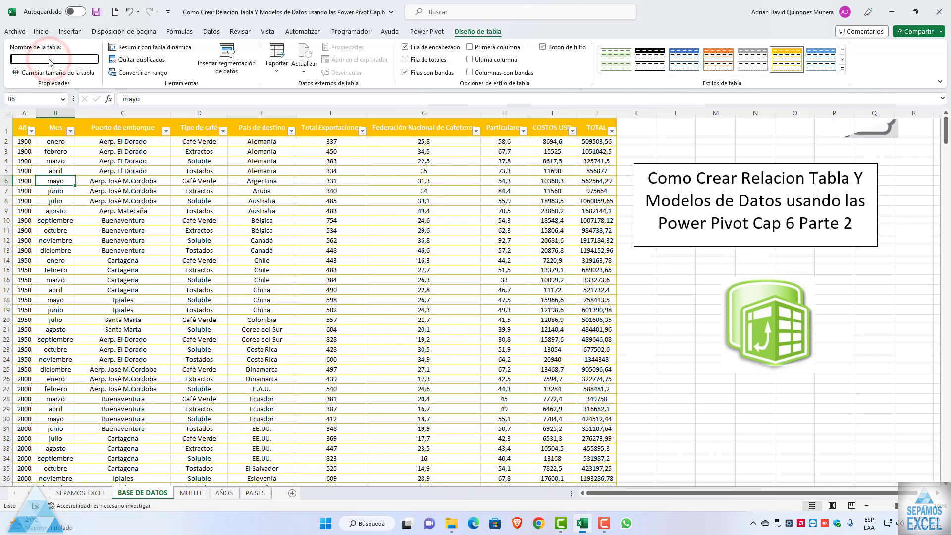
pyautogui.write('BASEDEDATOS')
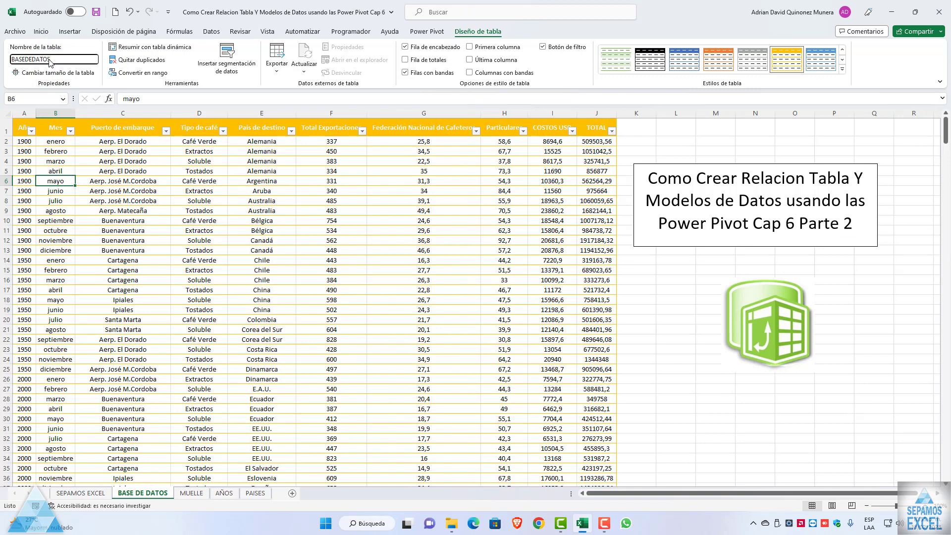
pyautogui.click(288, 199)
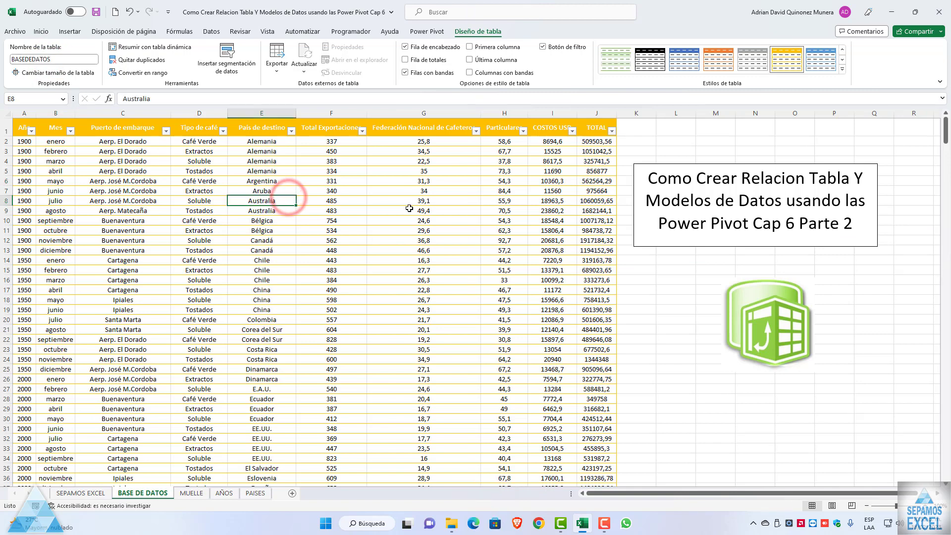
pyautogui.click(203, 493)
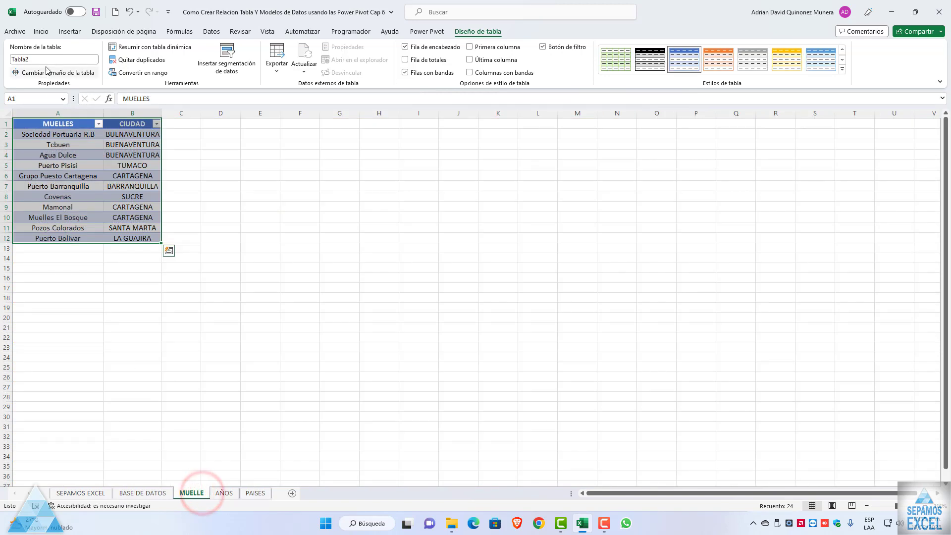
pyautogui.click(44, 60)
pyautogui.write('MUELLE')
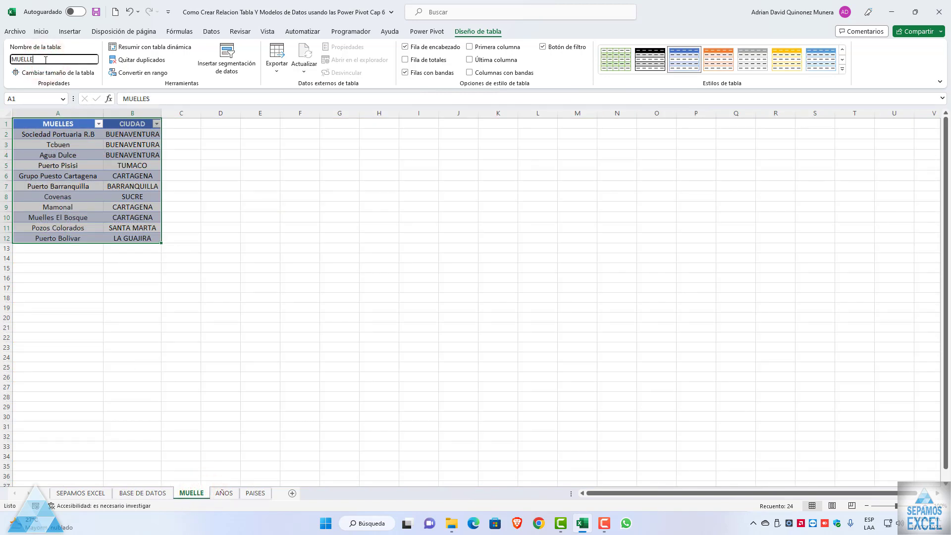
pyautogui.click(224, 493)
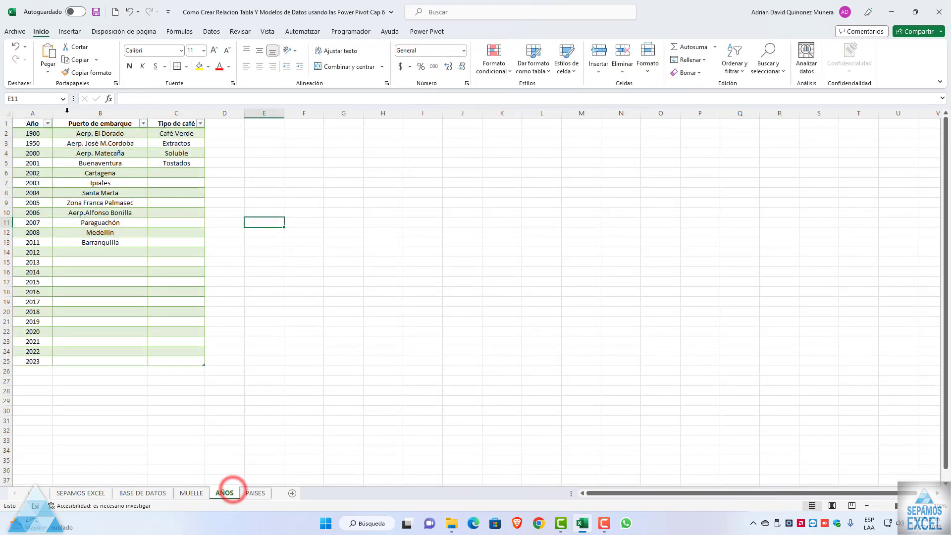
pyautogui.click(89, 145)
# Name the year table AÑOS and the country table PAISES
pyautogui.click(47, 59)
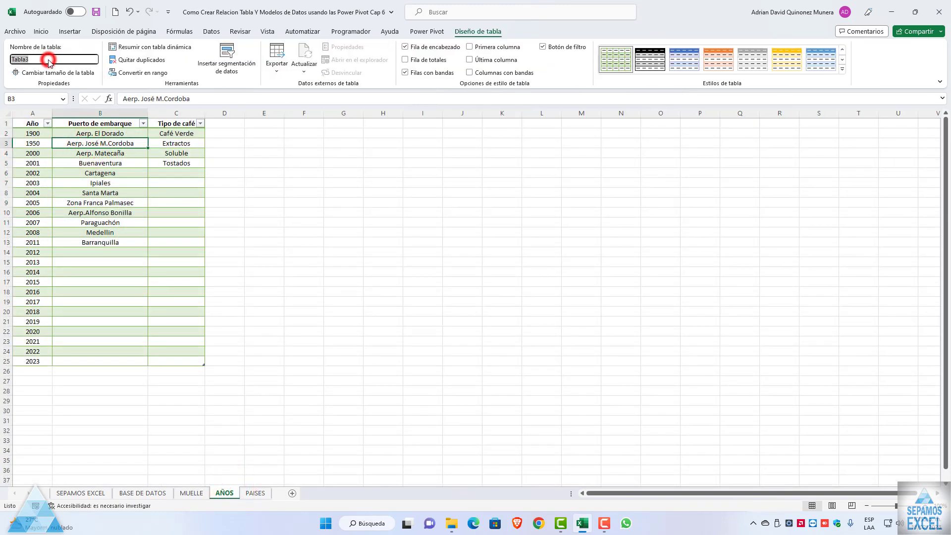
pyautogui.write('AÑOS')
pyautogui.click(256, 493)
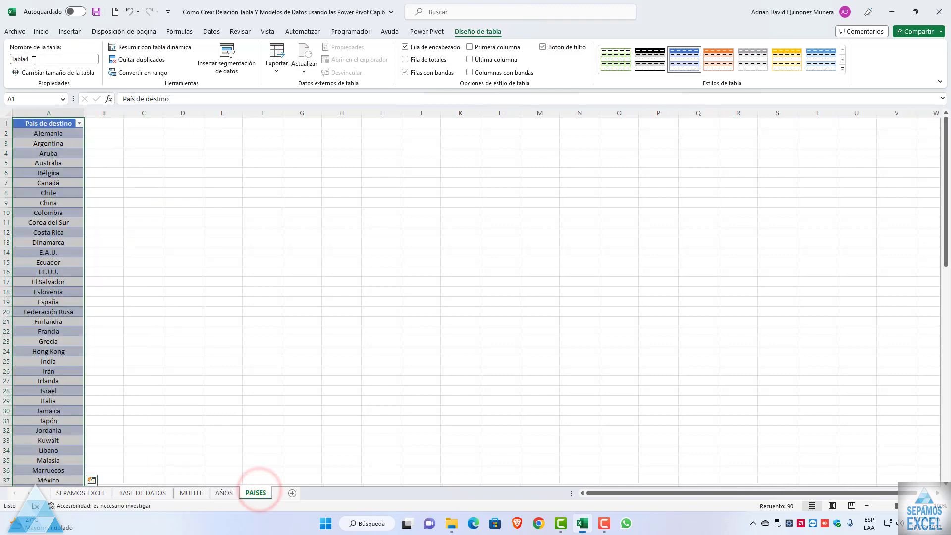
pyautogui.click(34, 60)
pyautogui.write('PAISES')
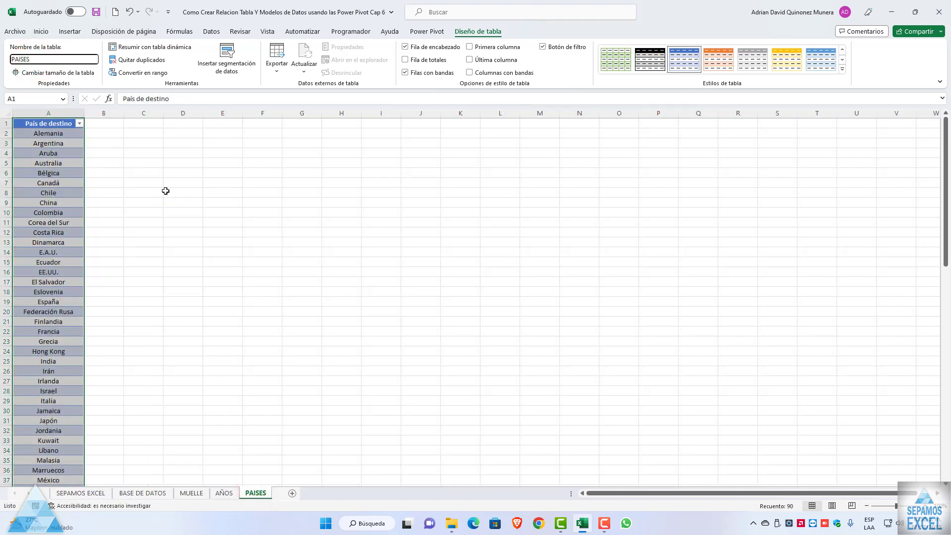
pyautogui.click(166, 191)
pyautogui.click(223, 493)
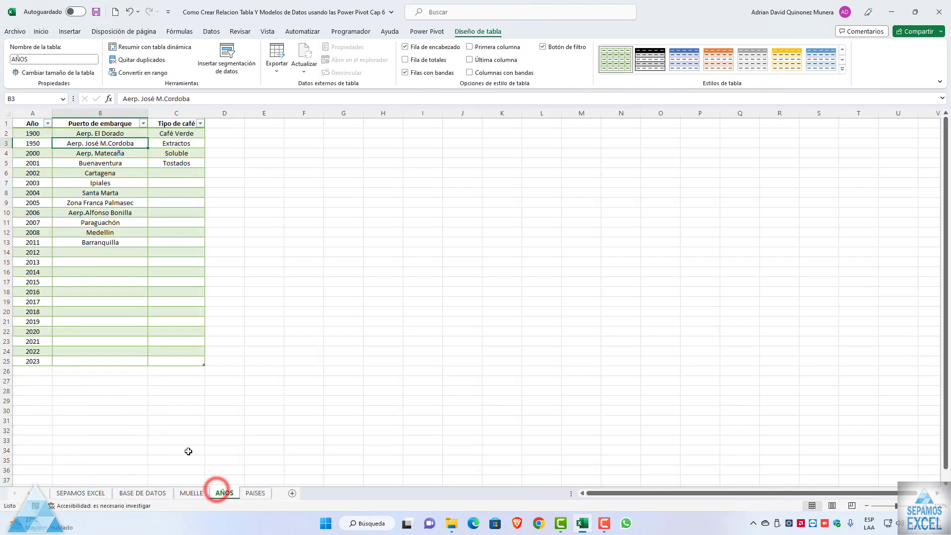
# Enter test values ARROZ in C6 and ACUZR in C7 of the AÑOS table
pyautogui.click(169, 176)
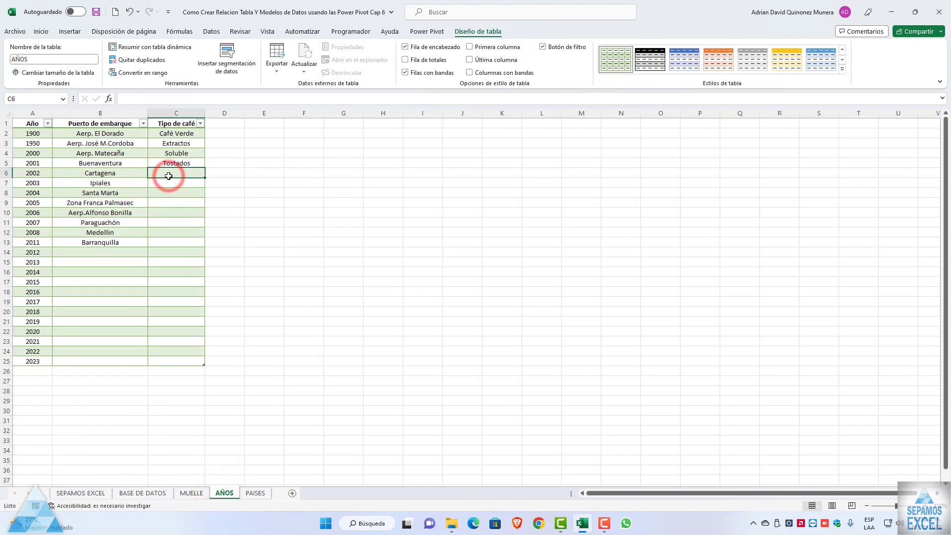
pyautogui.hotkey('alt', 'F4')
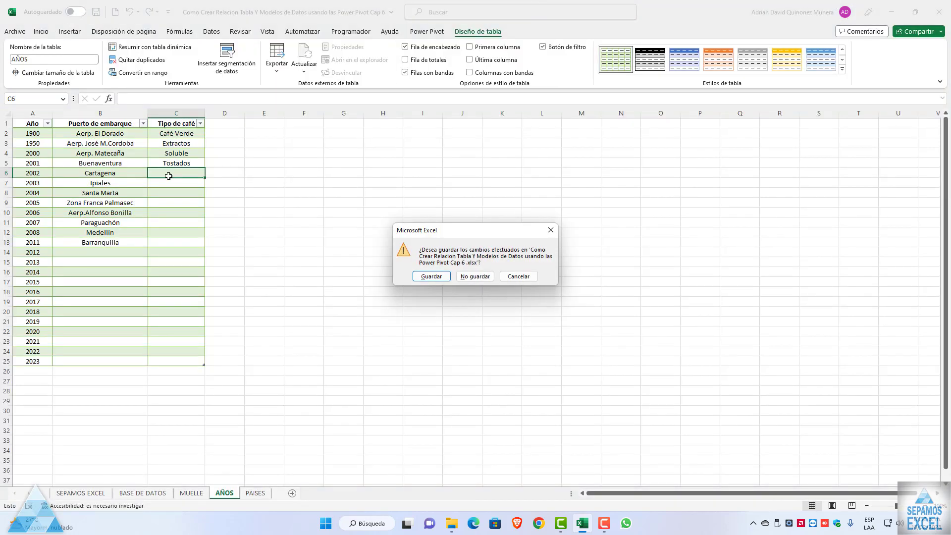
pyautogui.press('Escape')
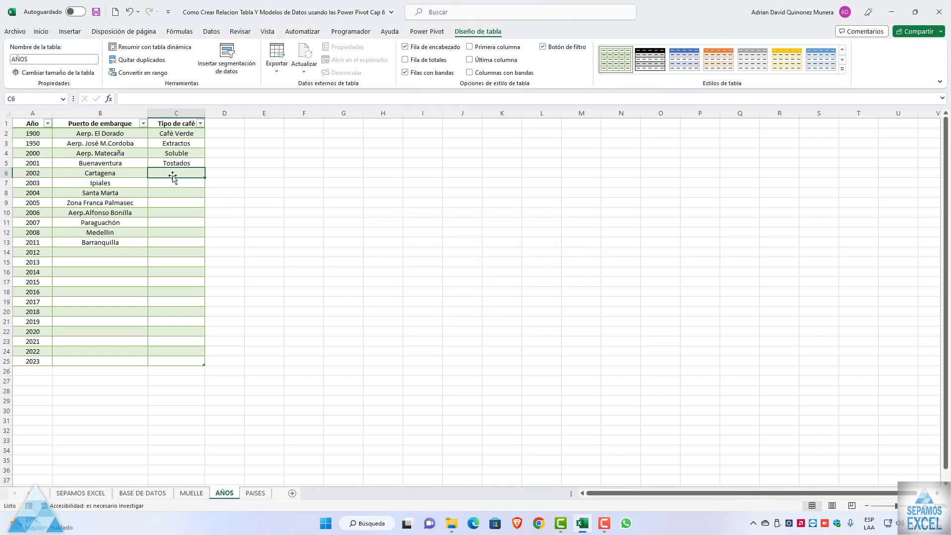
pyautogui.write('ARROZ')
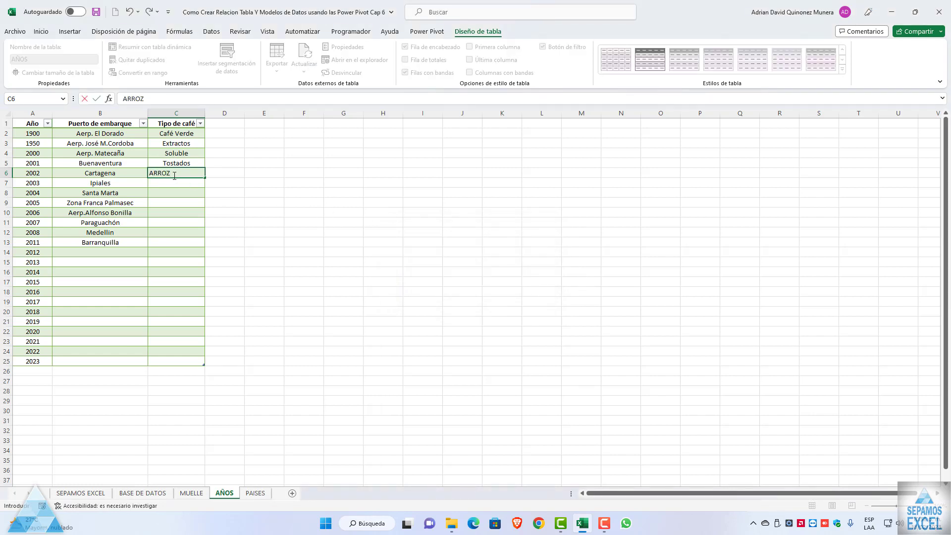
pyautogui.press('Return')
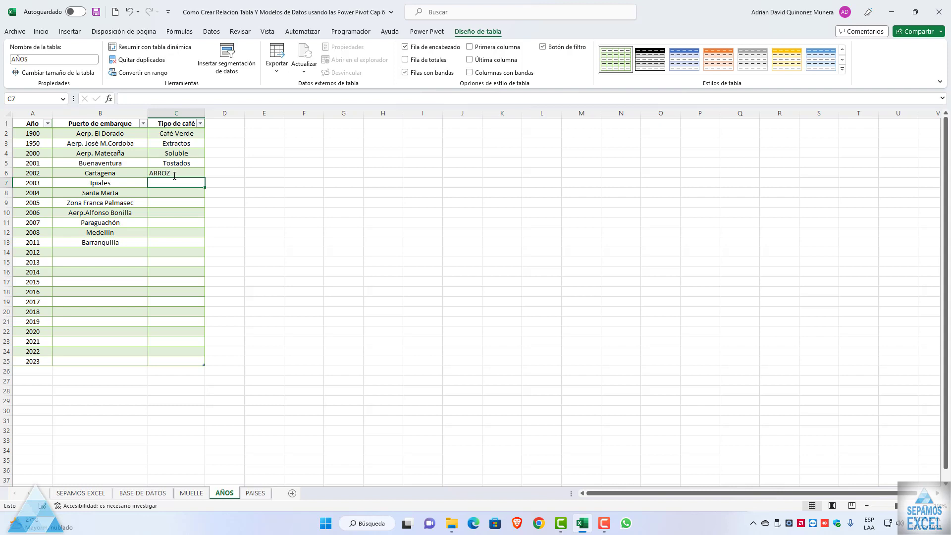
pyautogui.click(175, 176)
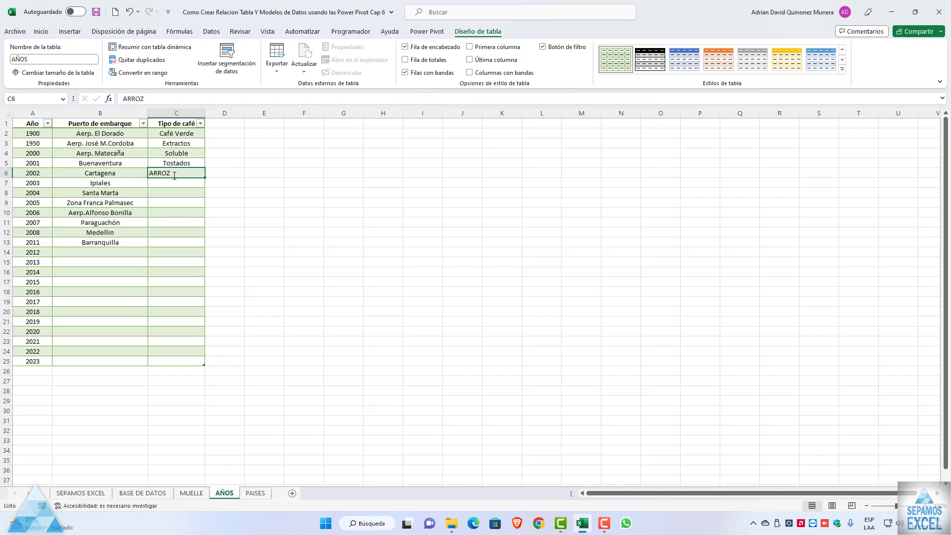
pyautogui.press('Return')
pyautogui.write('ACUA')
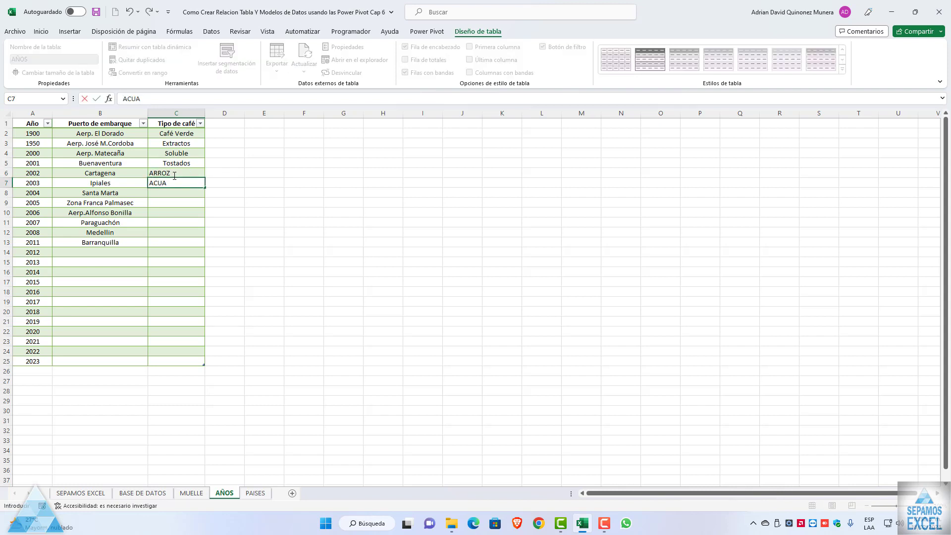
pyautogui.press('BackSpace')
pyautogui.write('ZR')
pyautogui.click(329, 218)
# Clear the ARROZ and ACUZR test entries from cells C6:C7
pyautogui.click(185, 172)
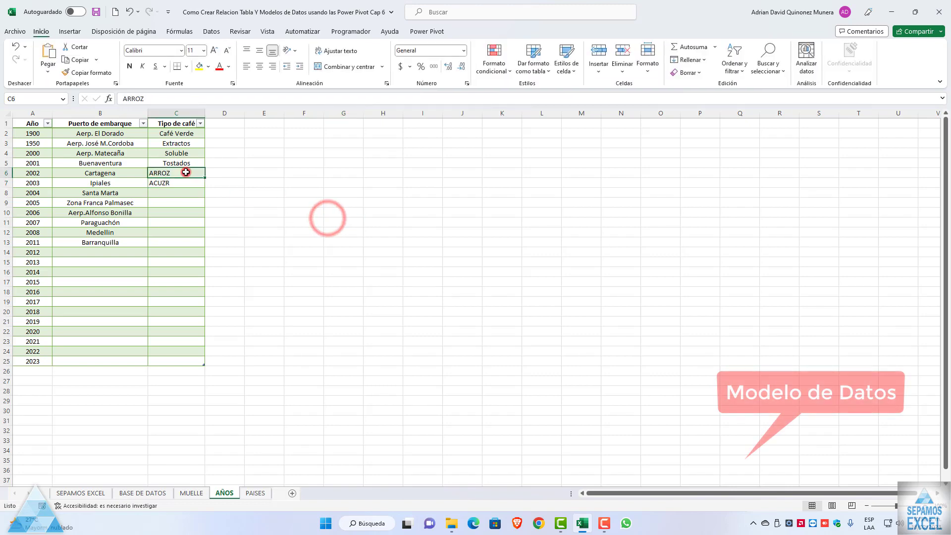
pyautogui.click(185, 172)
pyautogui.press('Delete')
pyautogui.click(185, 182)
pyautogui.press('Delete')
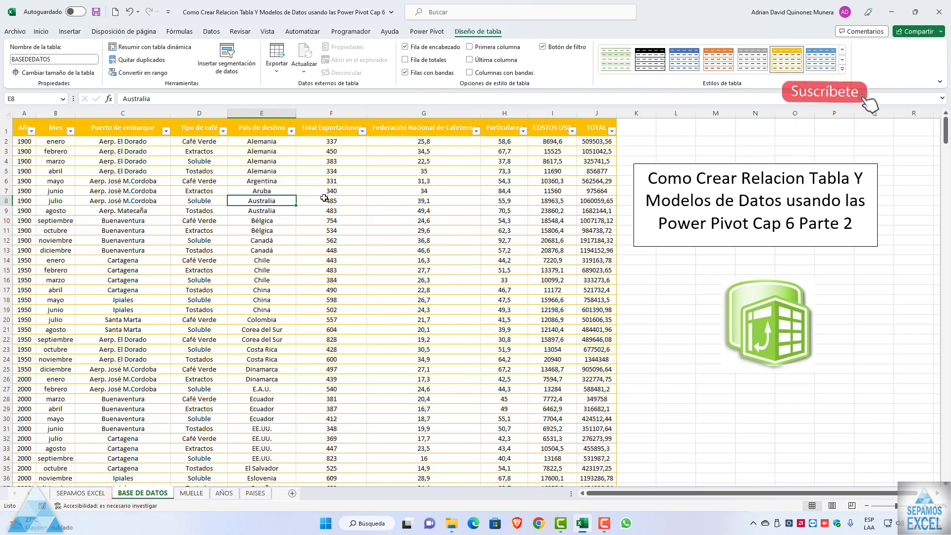
# Try selecting the numeric columns F through J by dragging with the mouse
pyautogui.moveTo(328, 143); pyautogui.dragTo(575, 421)
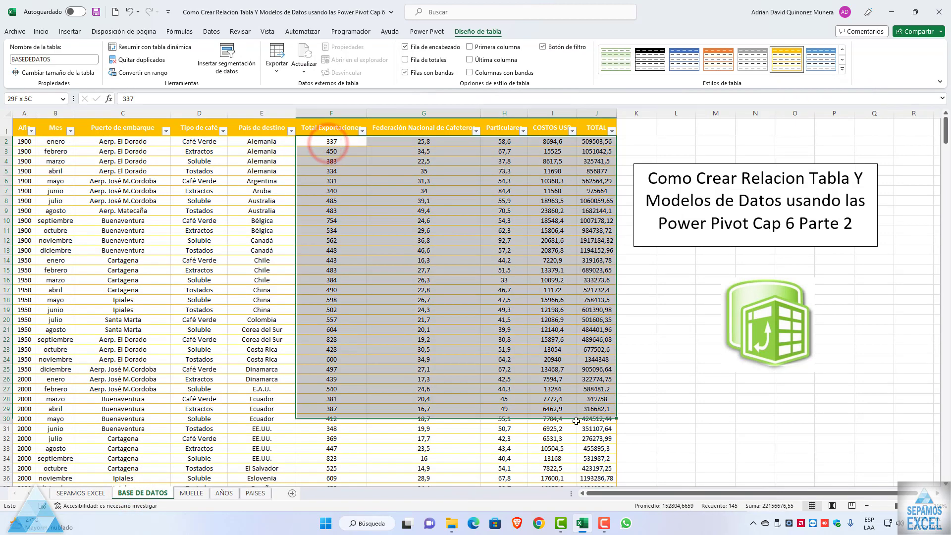
pyautogui.click(495, 289)
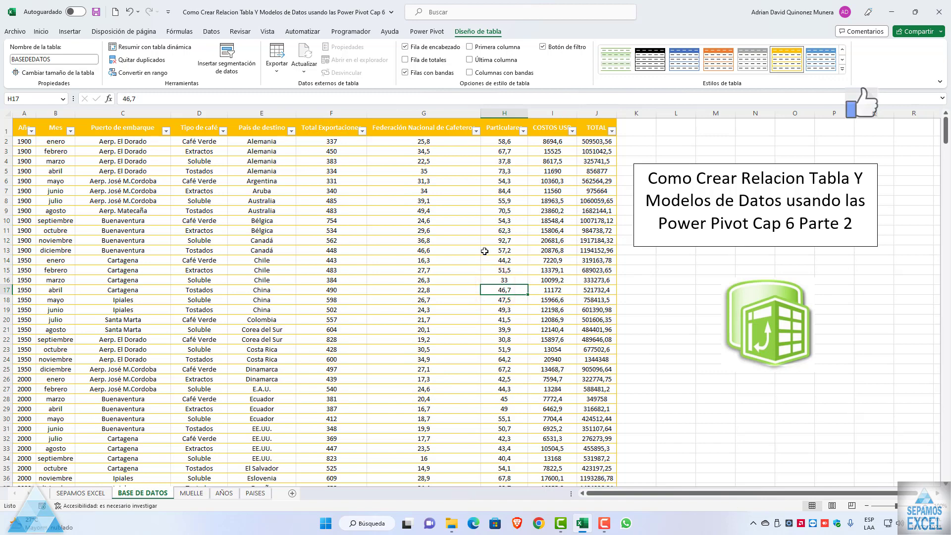
pyautogui.click(429, 133)
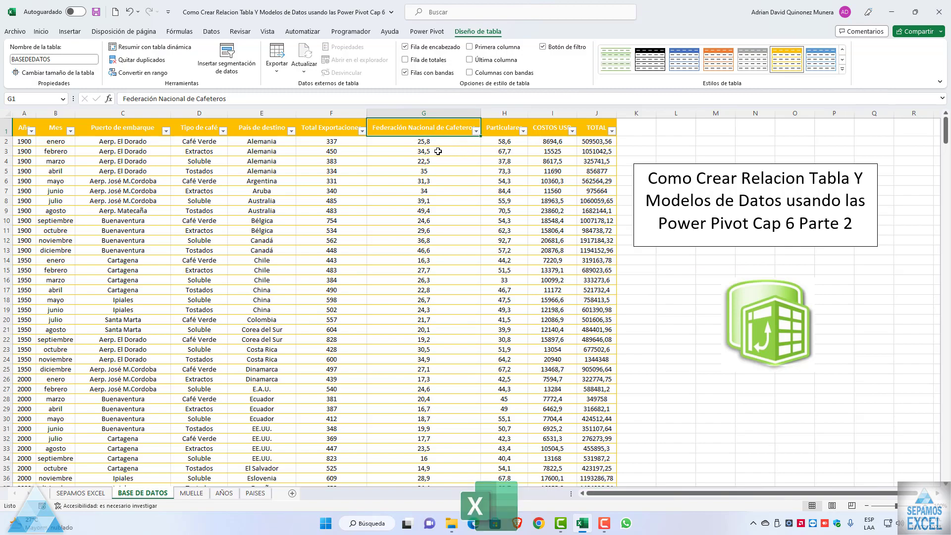
pyautogui.moveTo(554, 147); pyautogui.dragTo(598, 522)
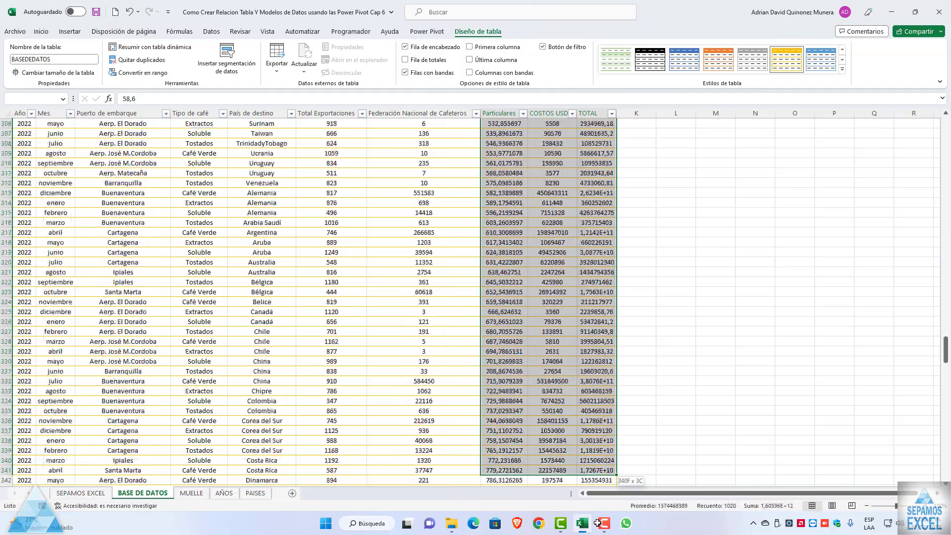
pyautogui.moveTo(599, 522); pyautogui.dragTo(598, 522)
pyautogui.scroll(11, 429, 223)
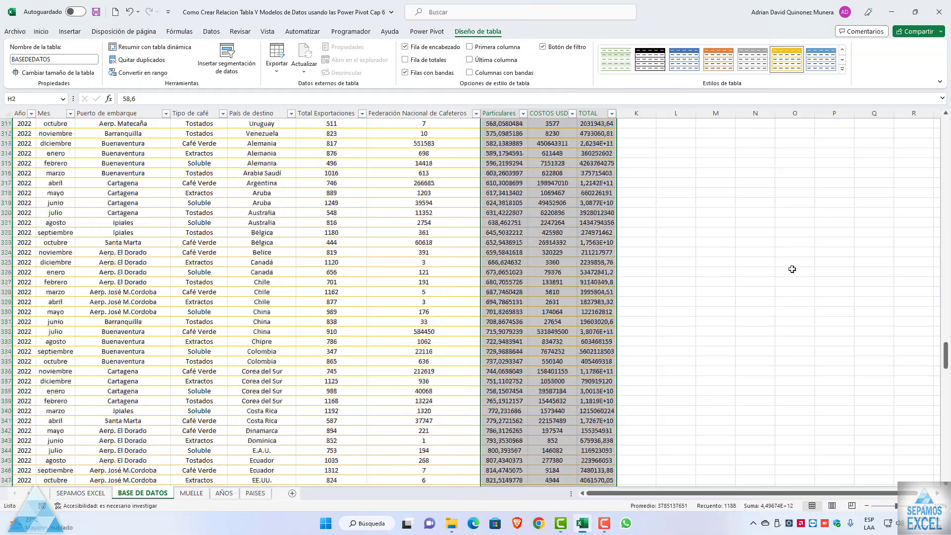
pyautogui.moveTo(944, 357); pyautogui.dragTo(944, 130)
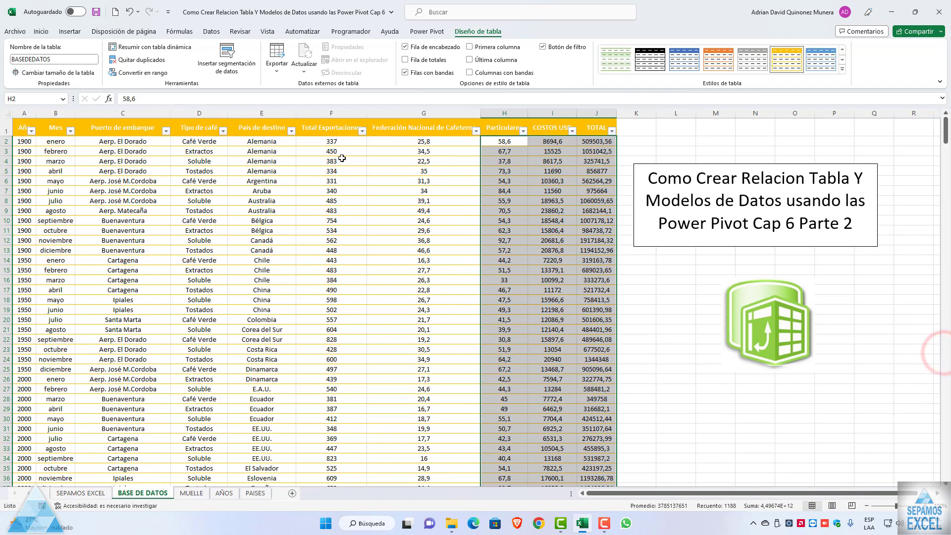
# Select F1:J500, Total Exportaciones through TOTAL, using Ctrl+Shift+Right and Ctrl+Shift+Down
pyautogui.click(320, 130)
pyautogui.hotkey('ctrl', 'Right')
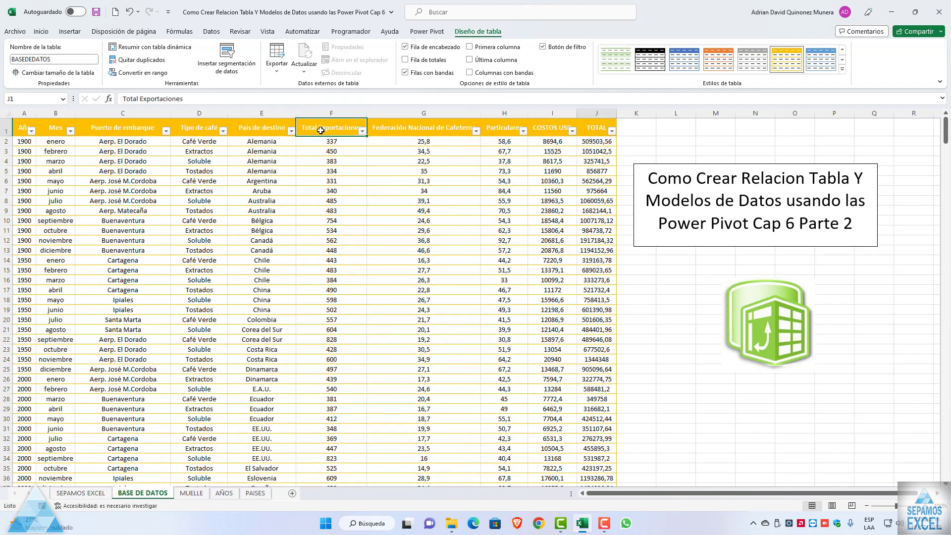
pyautogui.press('Left')
pyautogui.press('Left')
pyautogui.press('Left')
pyautogui.press('Left')
pyautogui.hotkey('ctrl', 'shift', 'Right')
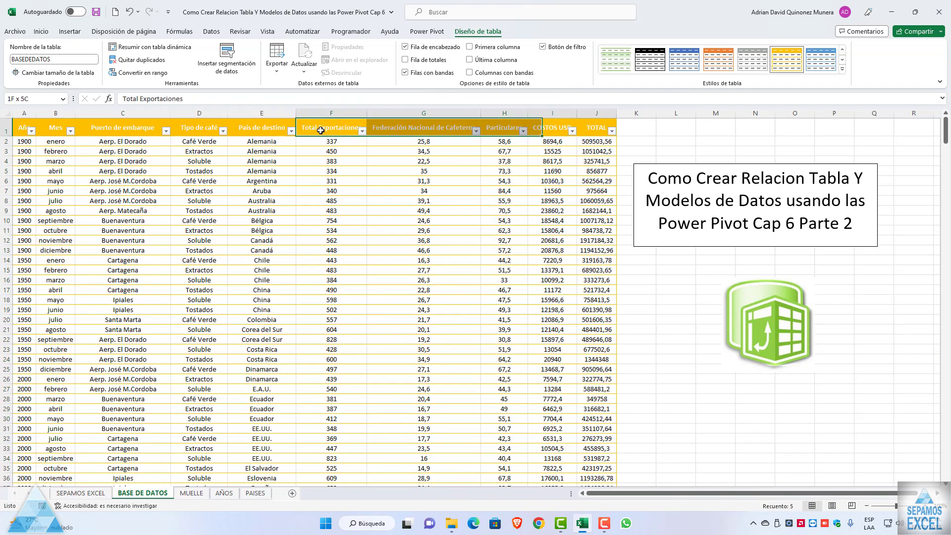
pyautogui.hotkey('ctrl', 'shift', 'Down')
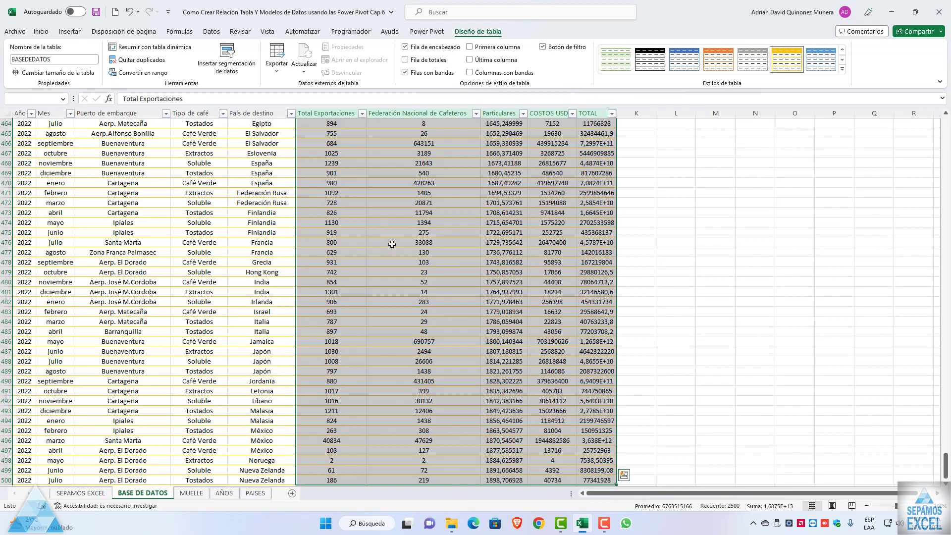
pyautogui.scroll(5, 401, 283)
pyautogui.scroll(7, 644, 312)
pyautogui.scroll(15, 929, 446)
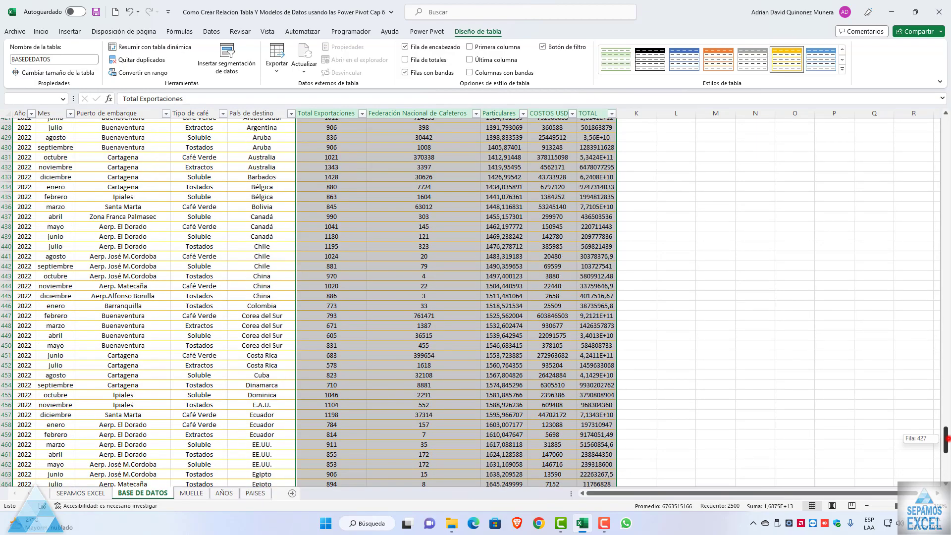
pyautogui.scroll(15, 929, 446)
pyautogui.scroll(15, 929, 446)
pyautogui.scroll(15, 487, 257)
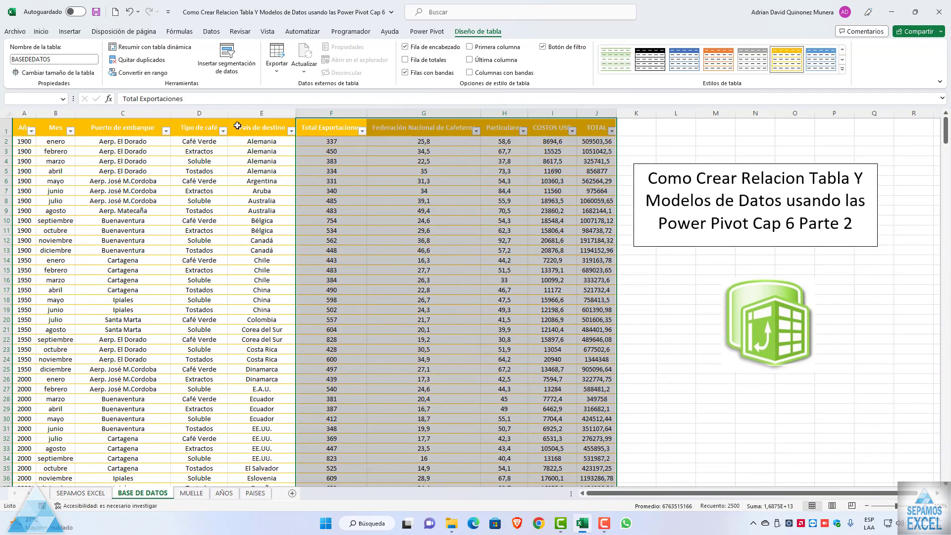
pyautogui.click(41, 31)
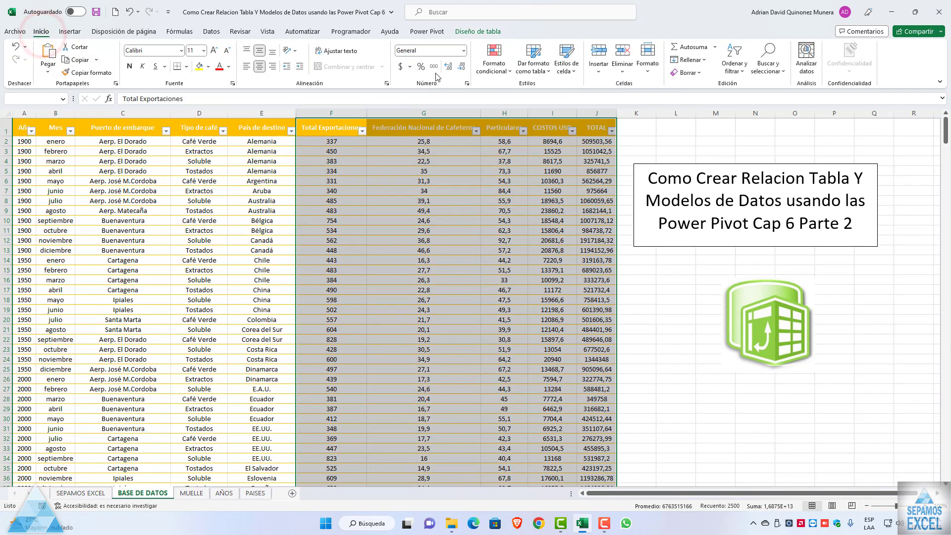
# Apply the Contabilidad (accounting) number format to the Total Exportaciones–TOTAL columns
pyautogui.click(464, 52)
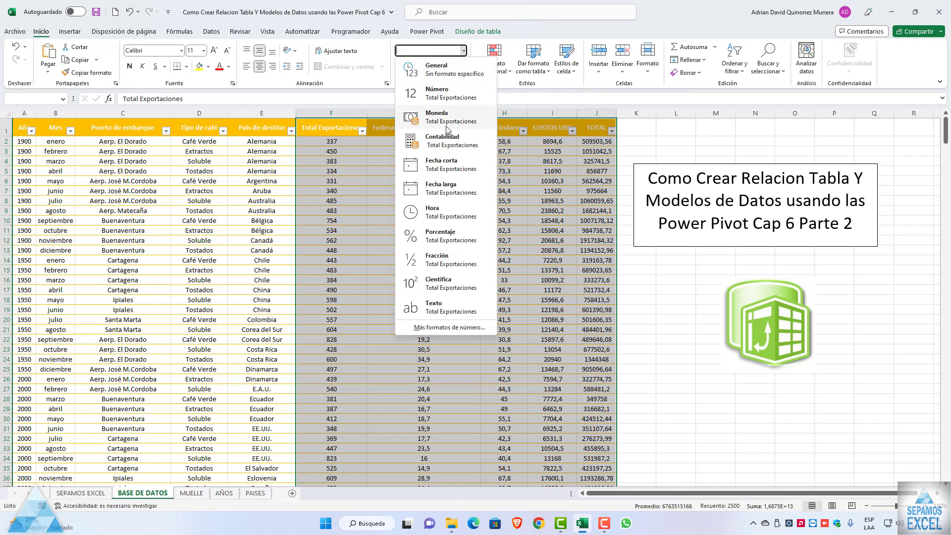
pyautogui.click(448, 146)
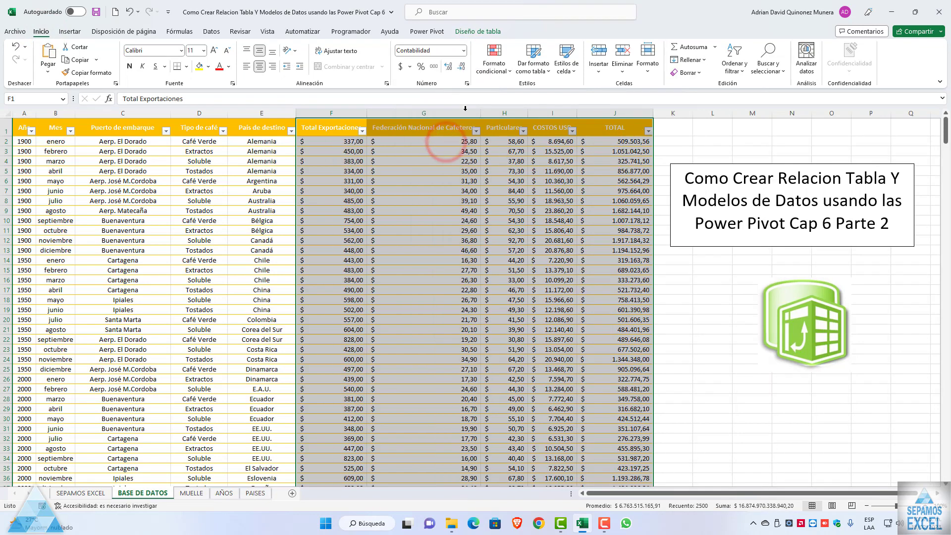
pyautogui.click(461, 67)
pyautogui.click(462, 67)
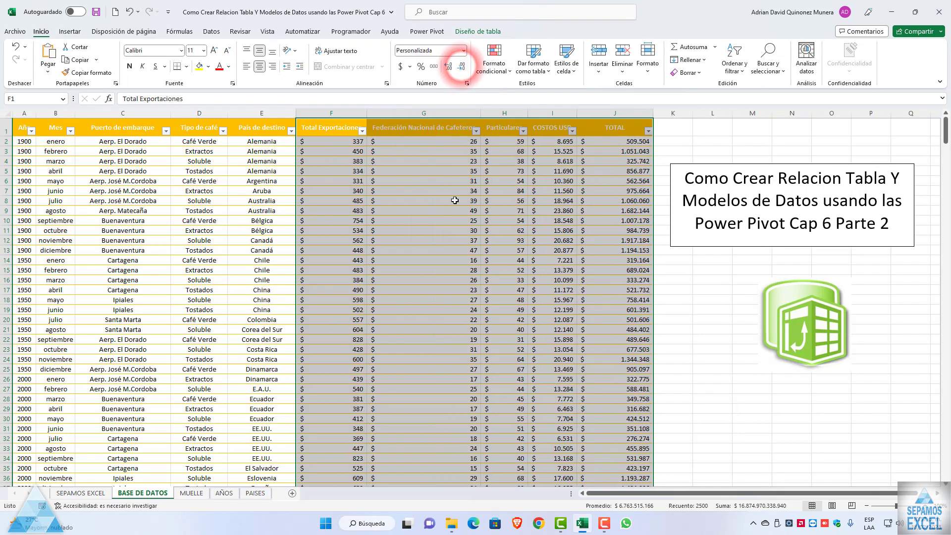
pyautogui.click(464, 51)
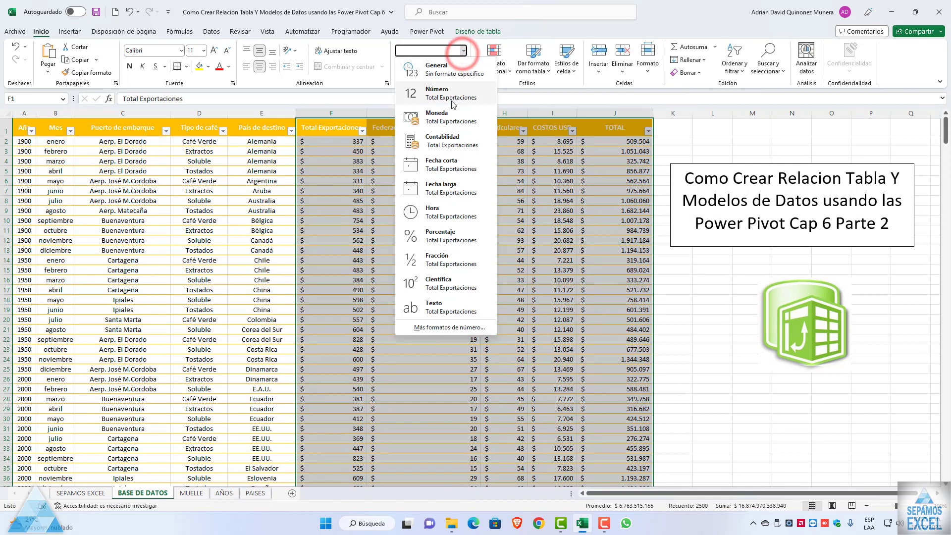
pyautogui.click(443, 140)
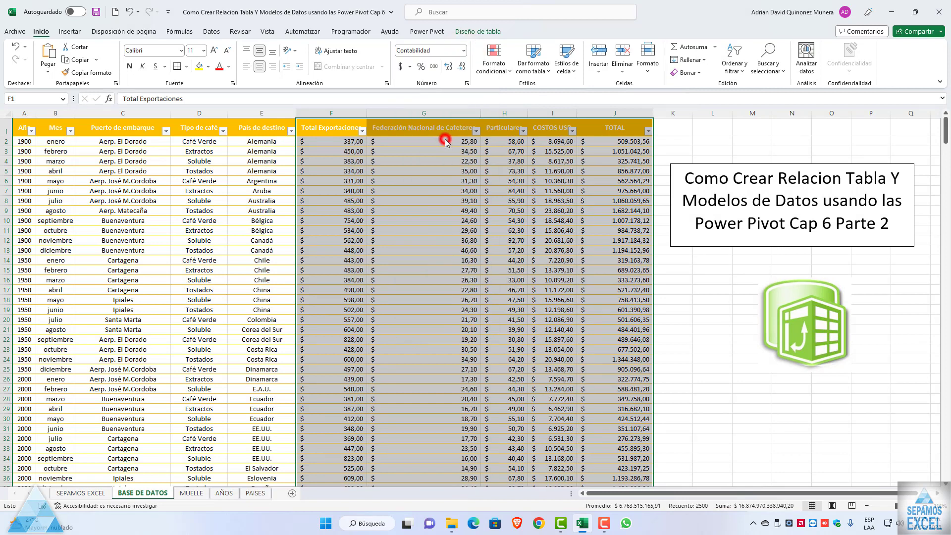
pyautogui.click(464, 50)
pyautogui.click(437, 115)
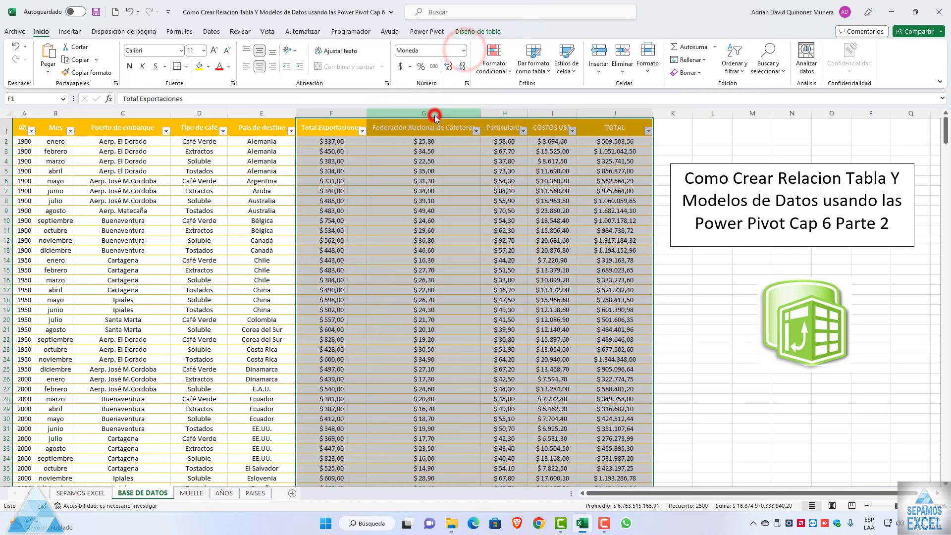
pyautogui.click(465, 50)
pyautogui.click(437, 147)
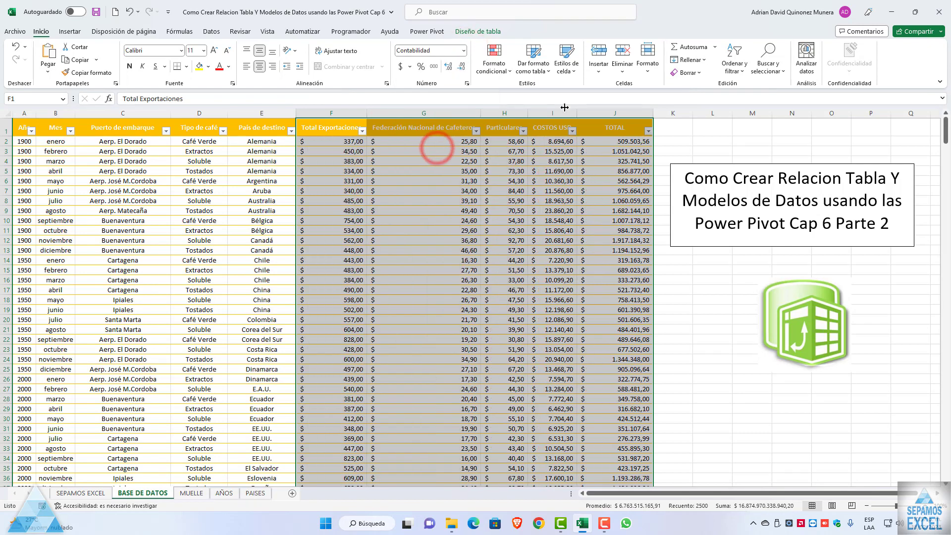
# Remove both decimal places so the amounts show as whole dollars
pyautogui.doubleClick(462, 66)
pyautogui.click(501, 223)
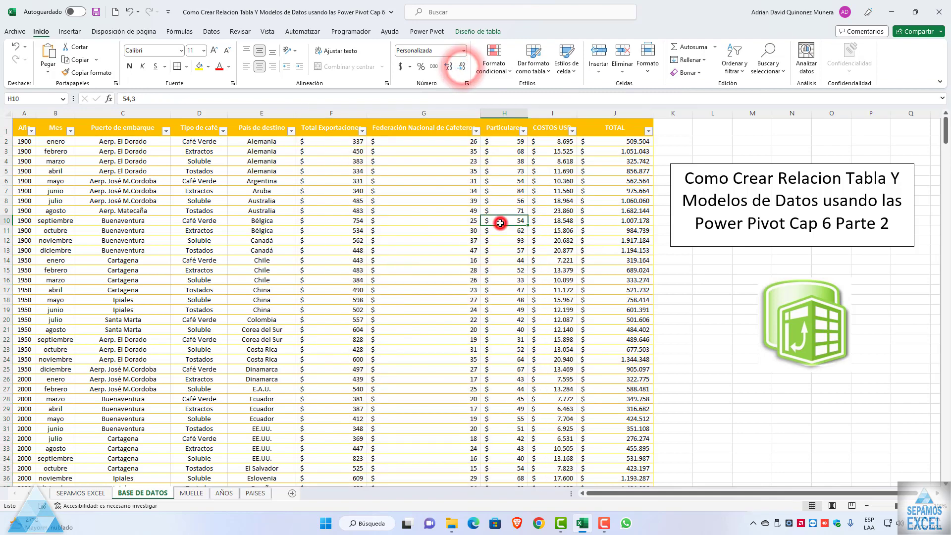
pyautogui.scroll(-2, 491, 262)
pyautogui.scroll(2, 471, 243)
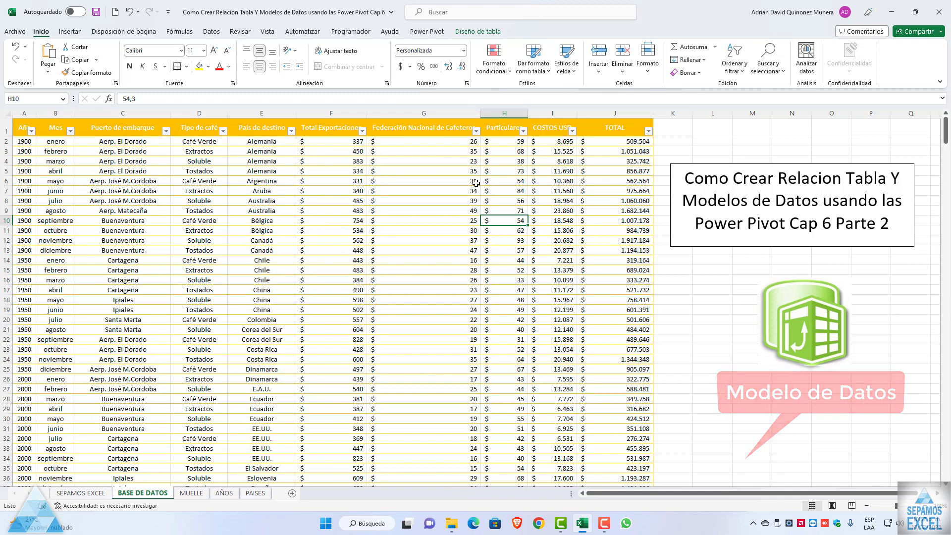
pyautogui.click(416, 31)
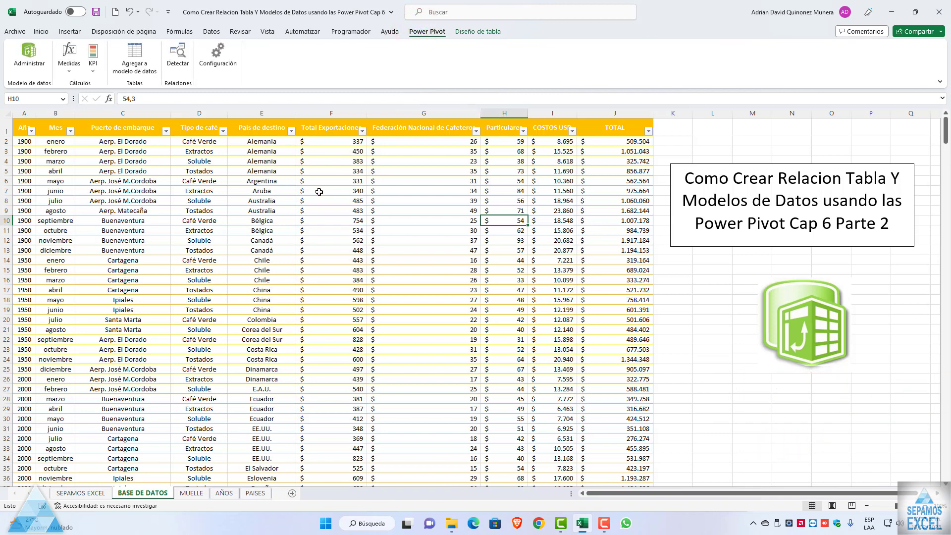
# Add the BASE DE DATOS table to the Power Pivot data model
pyautogui.click(191, 493)
pyautogui.click(224, 493)
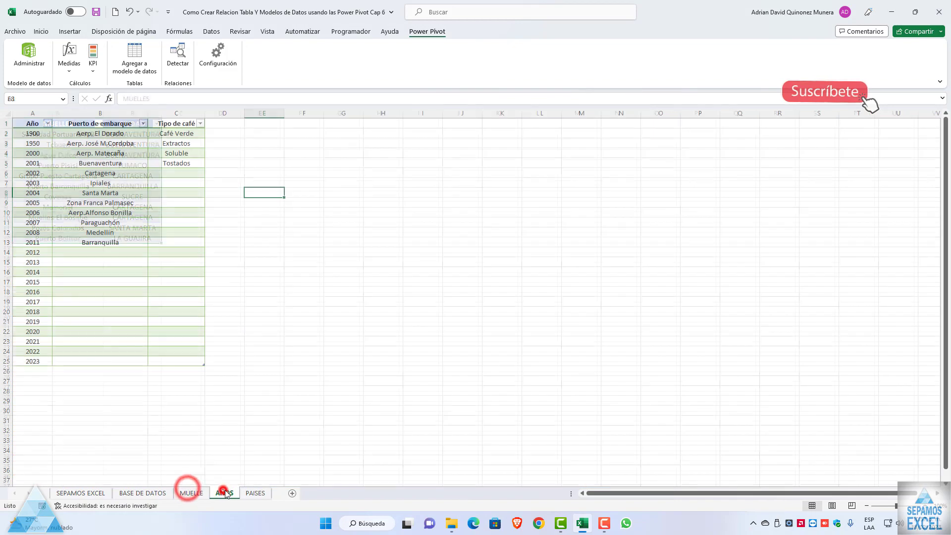
pyautogui.click(255, 493)
pyautogui.click(143, 493)
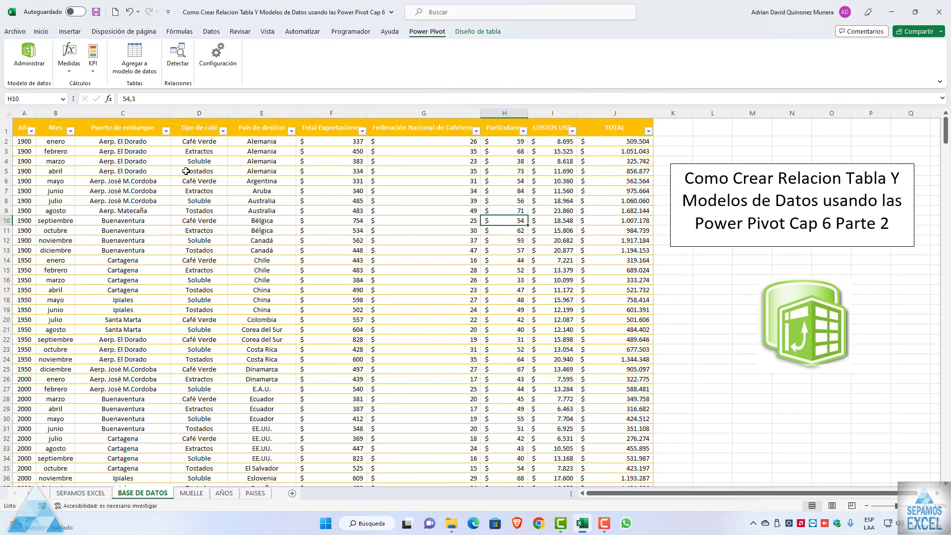
pyautogui.click(131, 66)
# Add the MUELLES table on the MUELLE sheet to the data model, then return to Excel
pyautogui.click(195, 493)
pyautogui.click(248, 310)
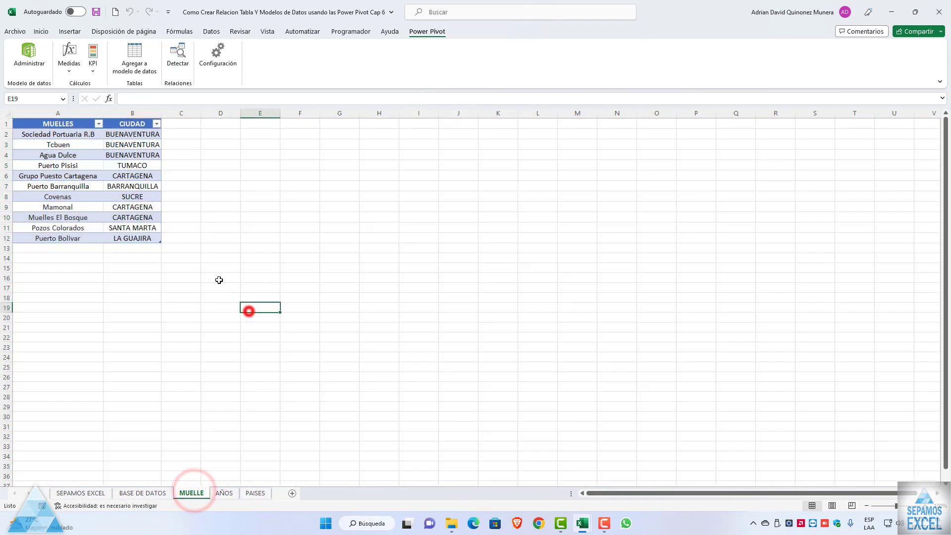
pyautogui.click(118, 173)
pyautogui.click(133, 65)
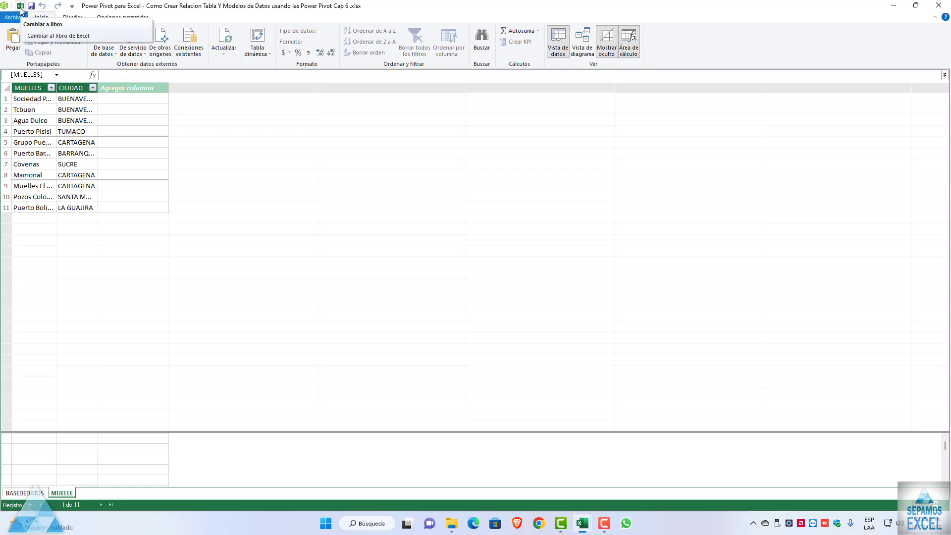
pyautogui.click(21, 10)
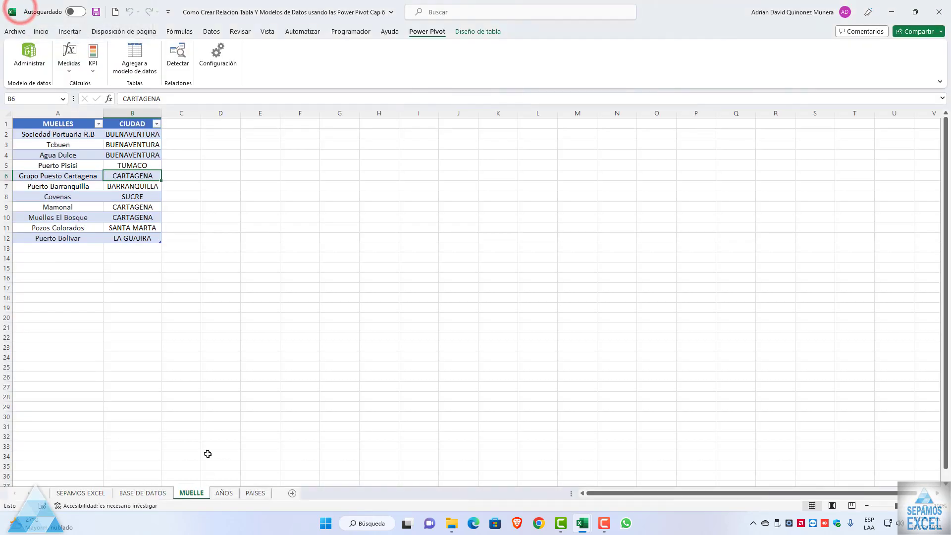
# Bring the AÑOS table into the data model, check it in Power Pivot, and return to Excel
pyautogui.click(215, 492)
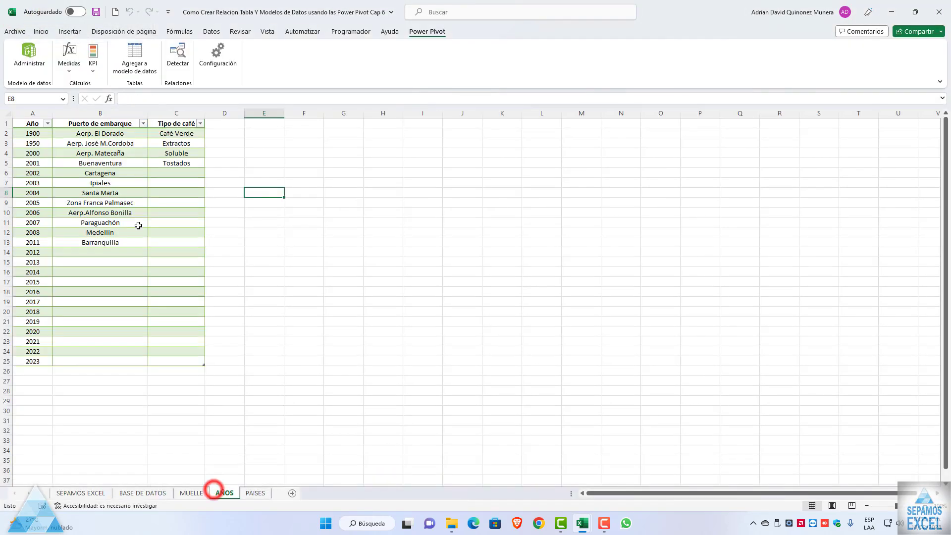
pyautogui.click(134, 56)
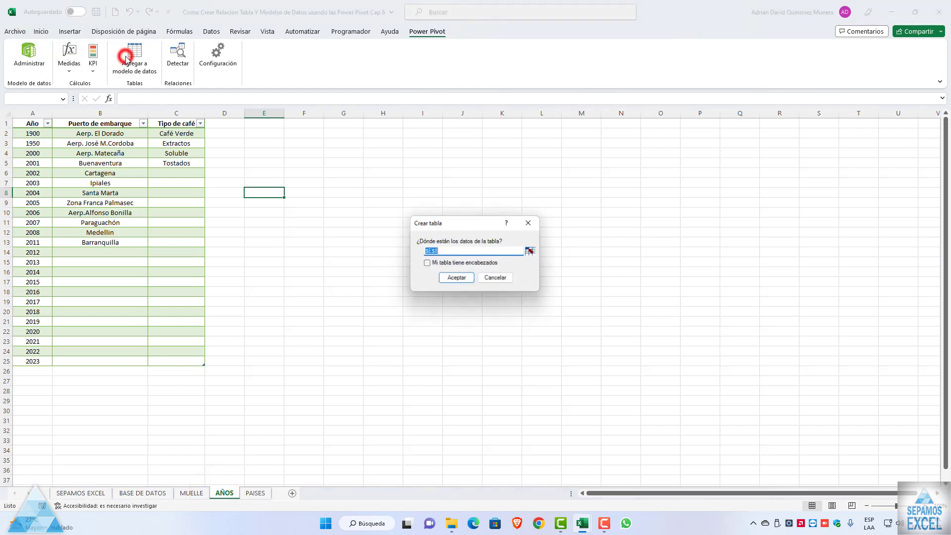
pyautogui.click(532, 223)
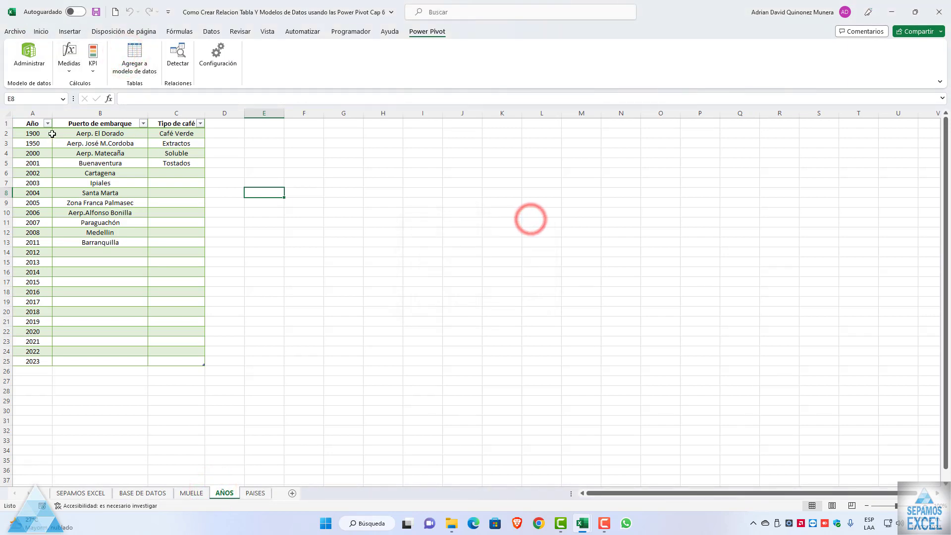
pyautogui.click(31, 124)
pyautogui.click(134, 70)
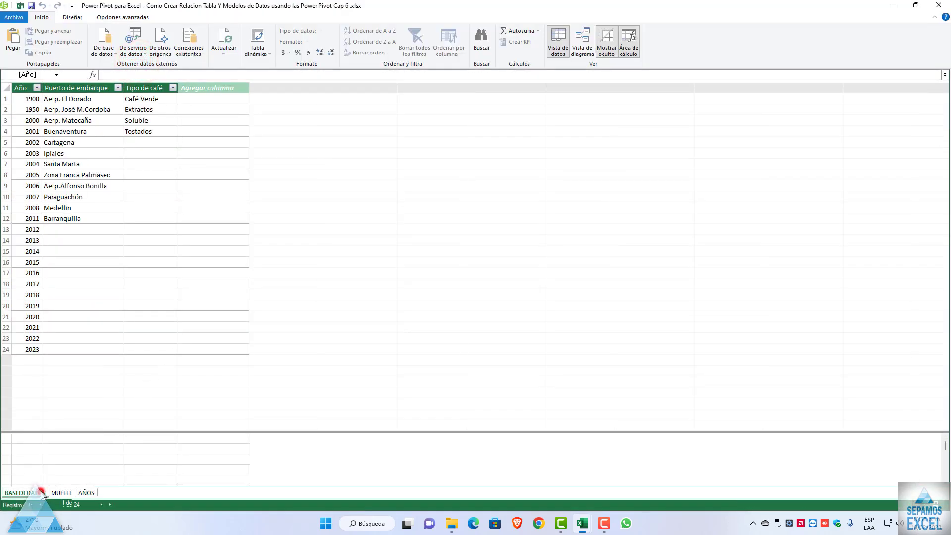
pyautogui.click(86, 493)
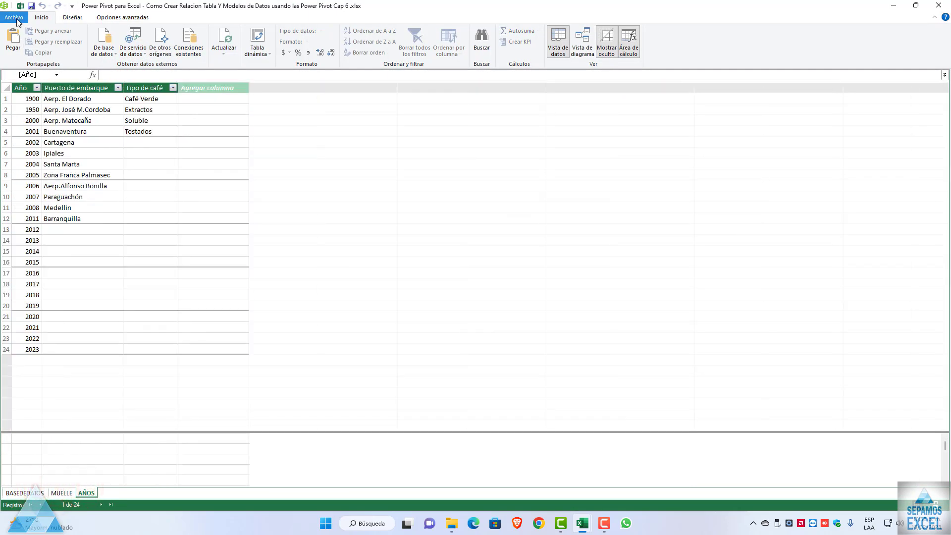
pyautogui.click(21, 6)
# Add the País de destino table on the PAISES sheet to the data model as Tabla4
pyautogui.click(256, 493)
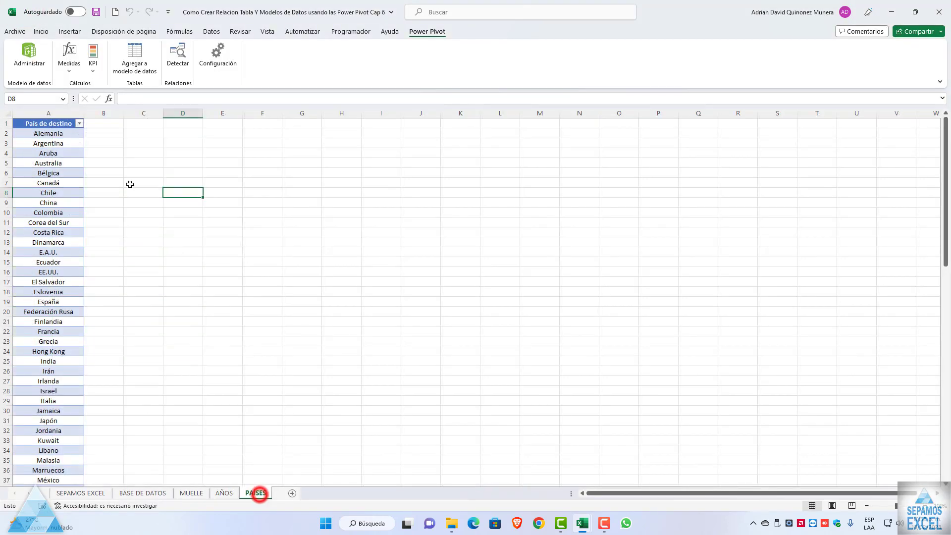
pyautogui.click(50, 126)
pyautogui.click(134, 57)
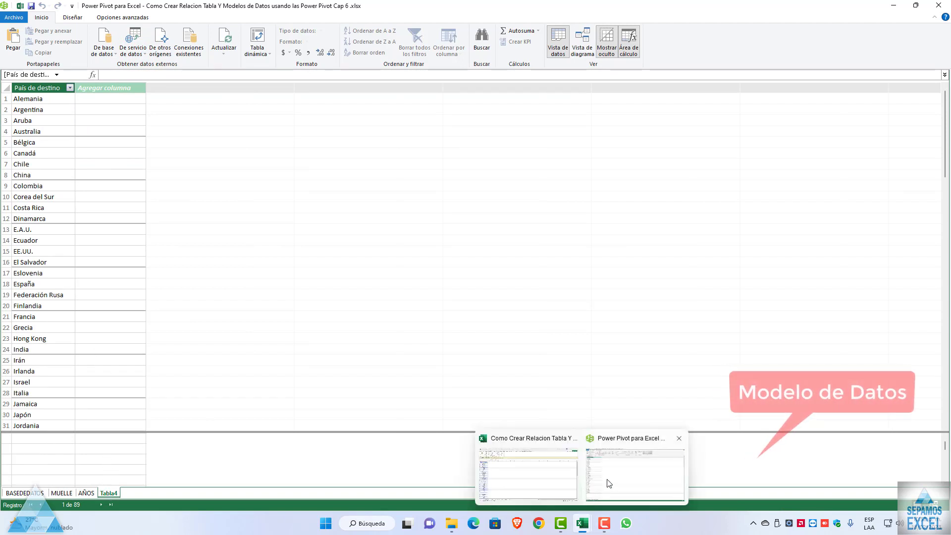
pyautogui.click(607, 478)
pyautogui.click(20, 6)
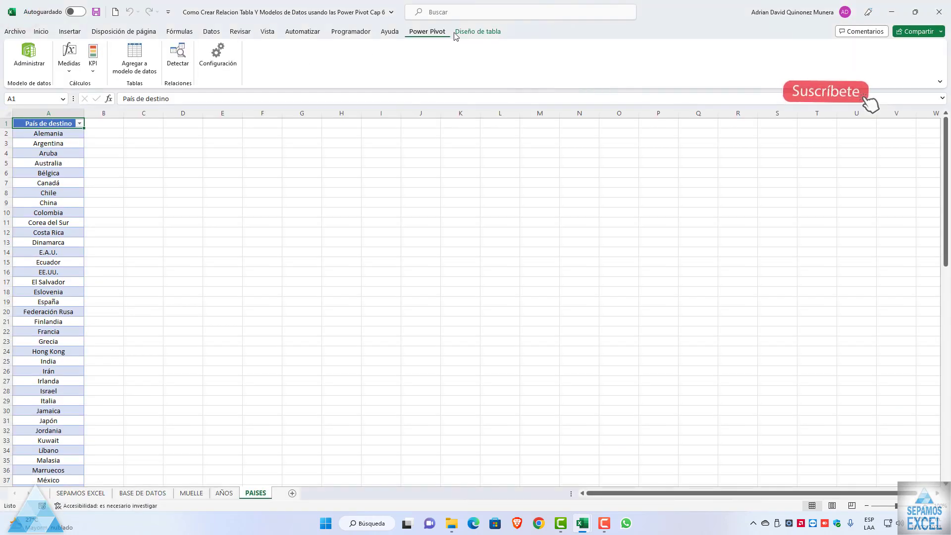
# Rename the workbook's country table to PIASES in Diseño de tabla
pyautogui.click(454, 31)
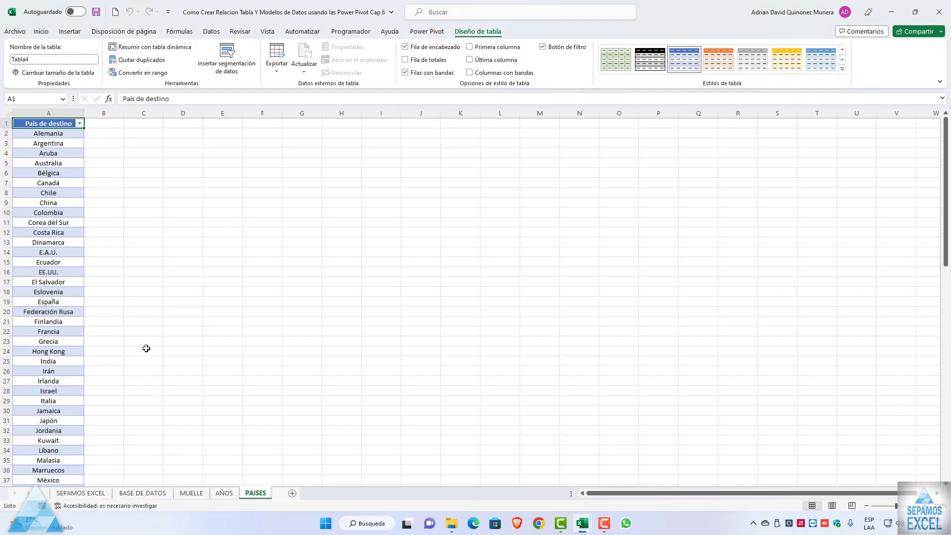
pyautogui.click(40, 58)
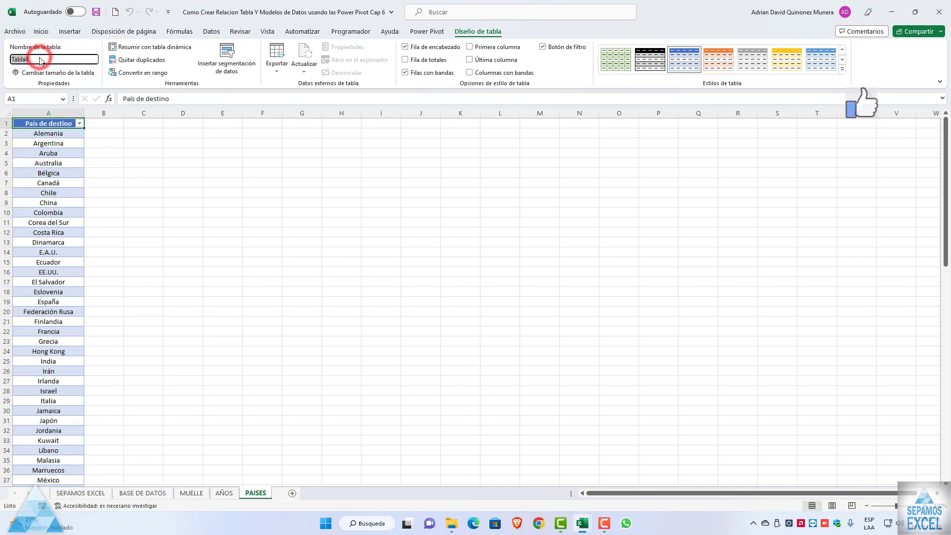
pyautogui.write('PIASES')
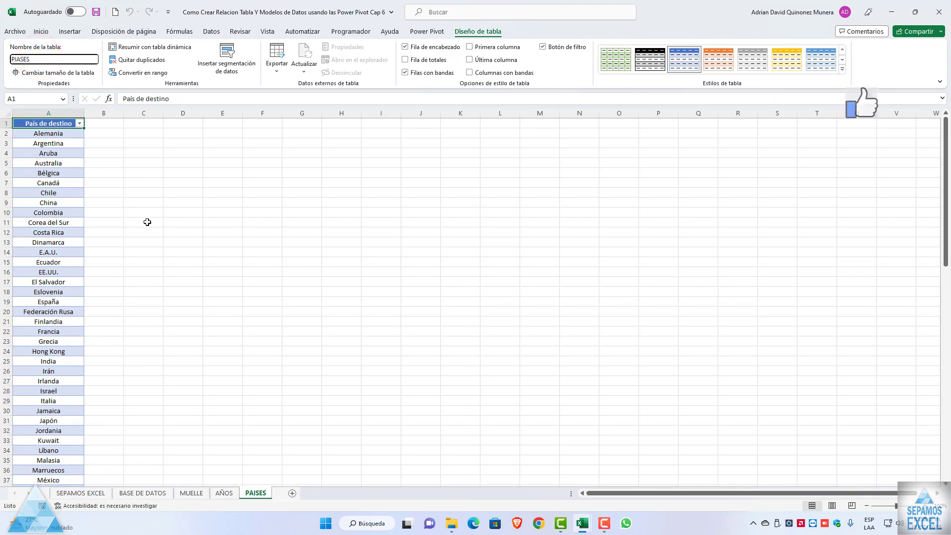
pyautogui.click(147, 222)
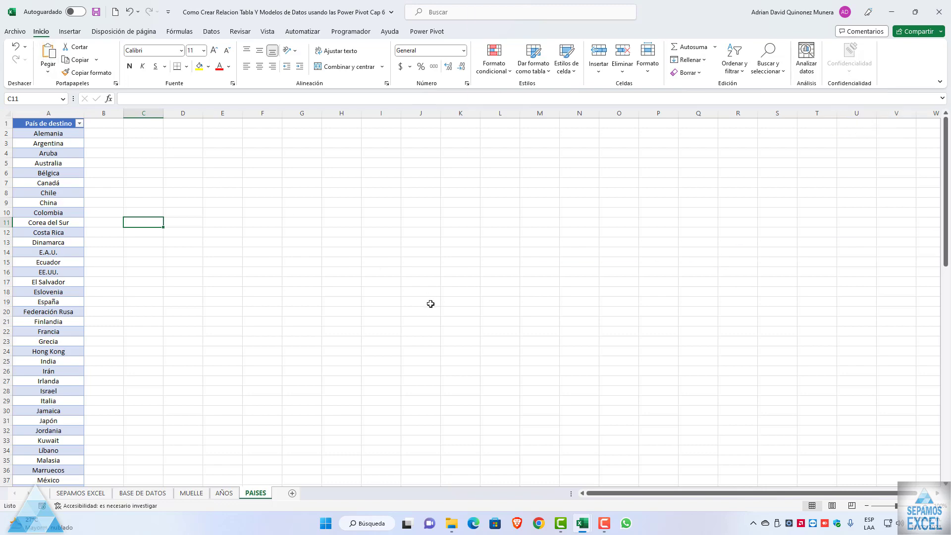
# Rename the Tabla4 table in the Power Pivot data model to PAISES
pyautogui.click(48, 154)
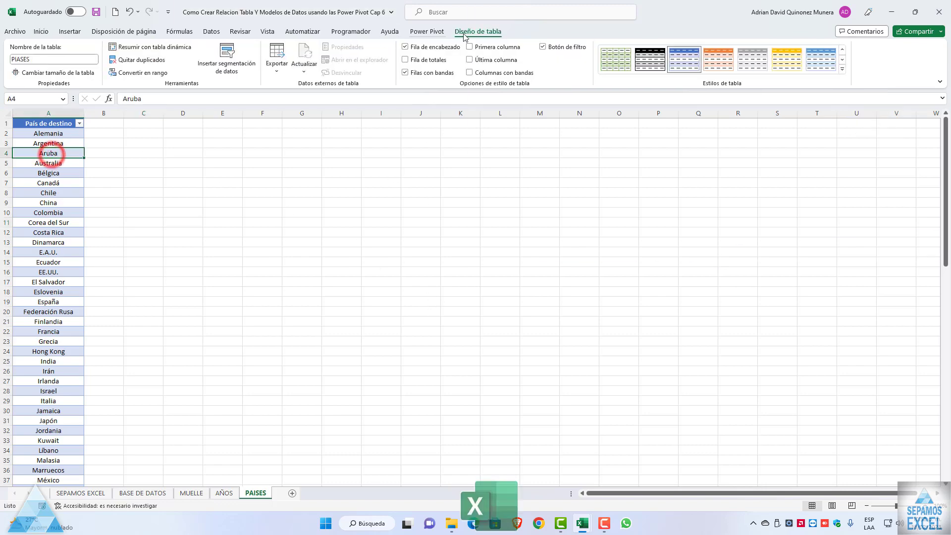
pyautogui.click(434, 31)
pyautogui.click(27, 54)
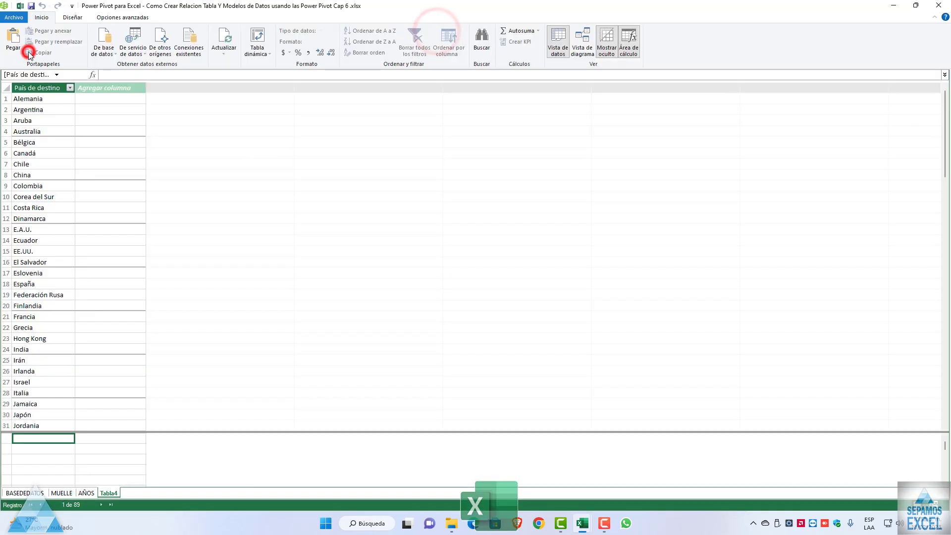
pyautogui.rightClick(113, 492)
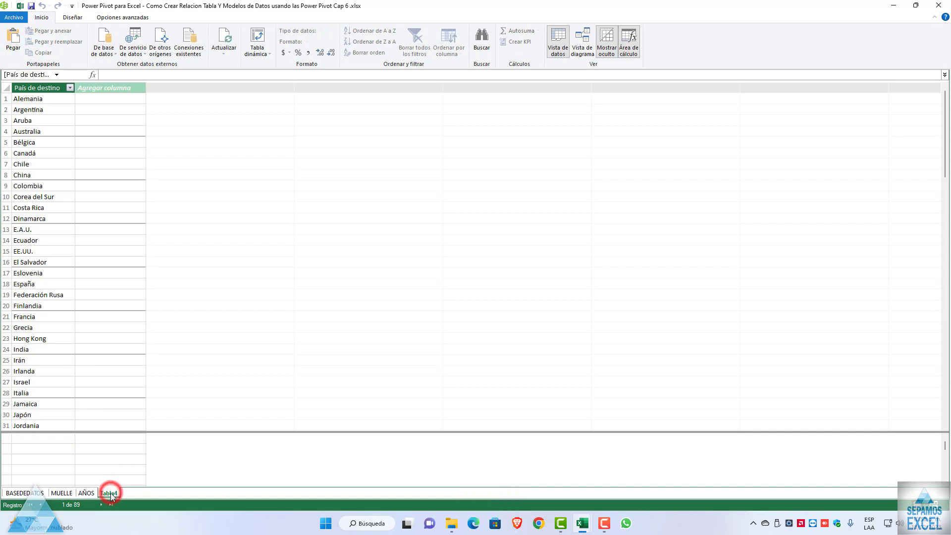
pyautogui.click(150, 443)
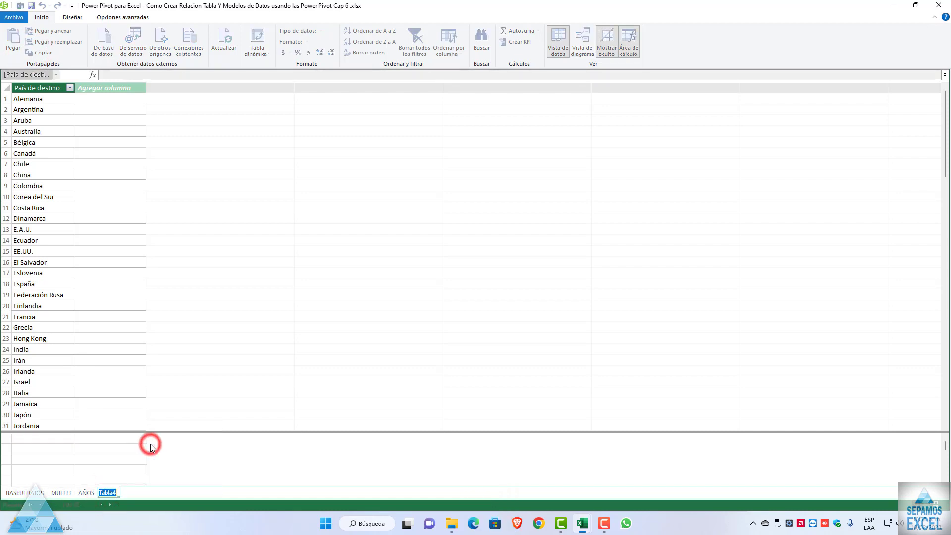
pyautogui.write('Pl')
pyautogui.click(188, 381)
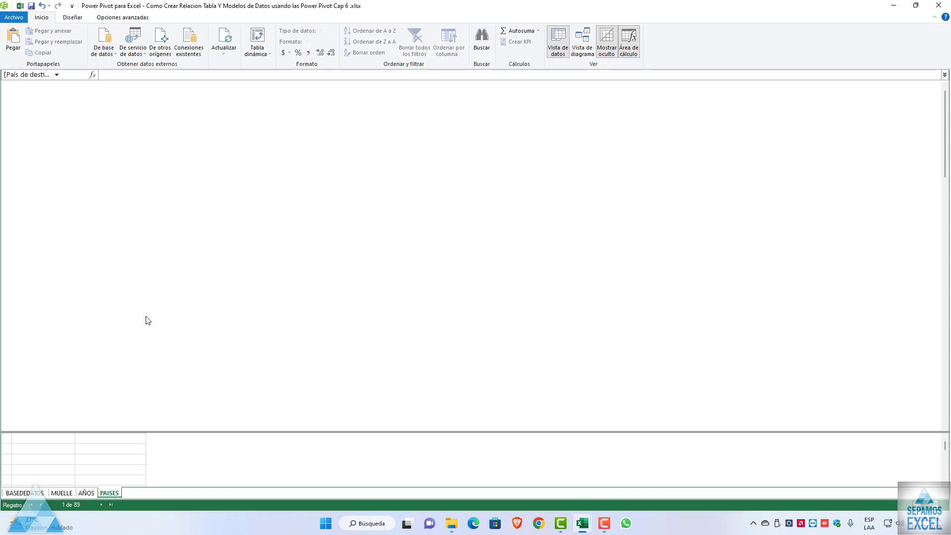
# Review the AÑOS, PAISES and MUELLE tables in the Power Pivot window
pyautogui.click(86, 493)
pyautogui.click(110, 493)
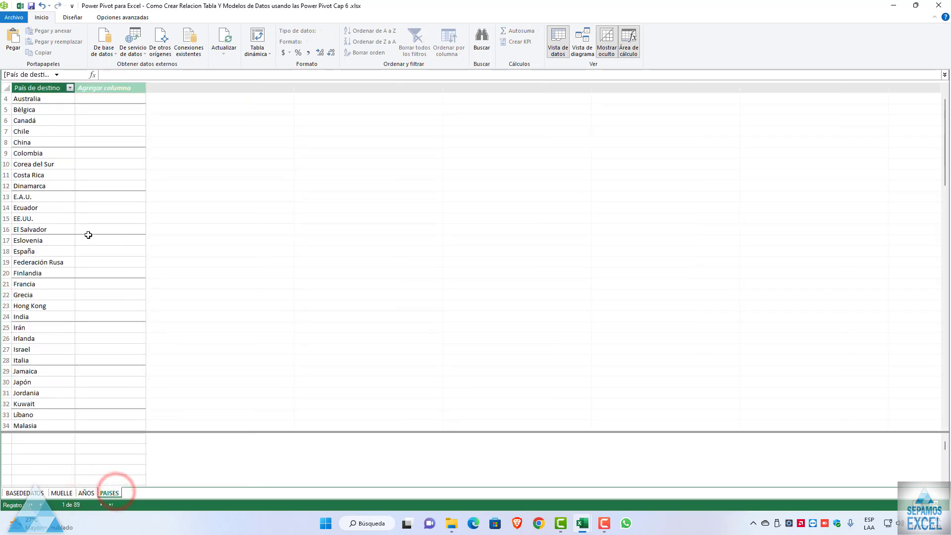
pyautogui.scroll(-1, 91, 259)
pyautogui.scroll(2, 92, 258)
pyautogui.scroll(-2, 91, 258)
pyautogui.scroll(2, 92, 297)
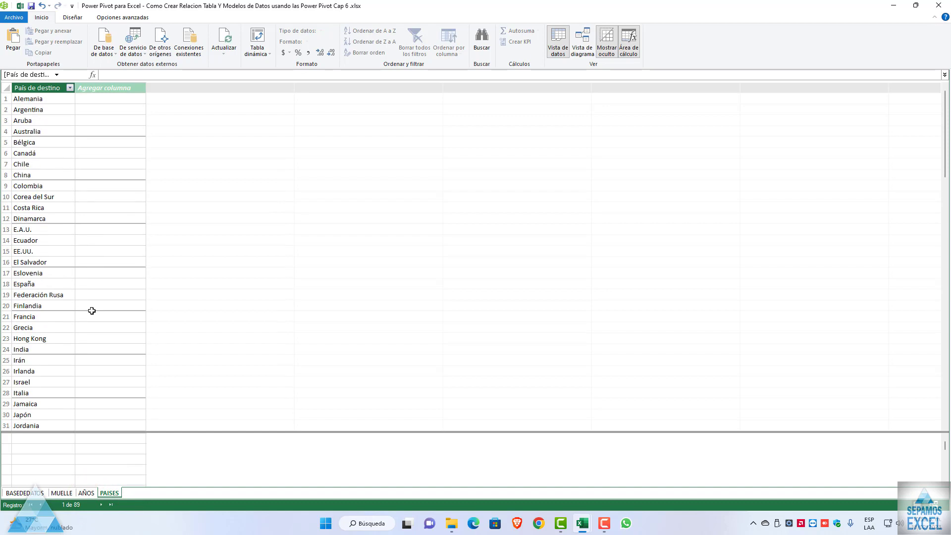
pyautogui.click(87, 492)
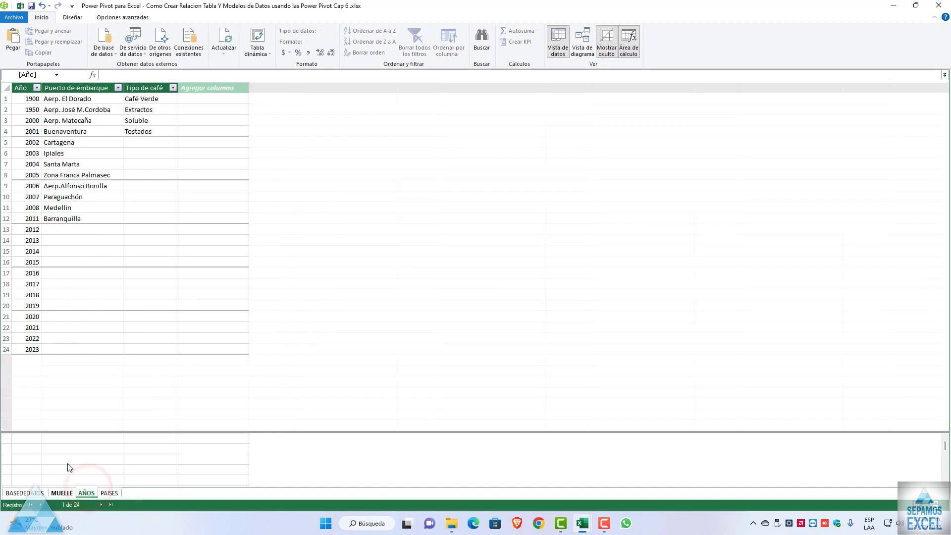
pyautogui.click(62, 493)
# Autofit the TOTAL and COSTOS USD columns of the BASEDEDATOS table
pyautogui.click(24, 493)
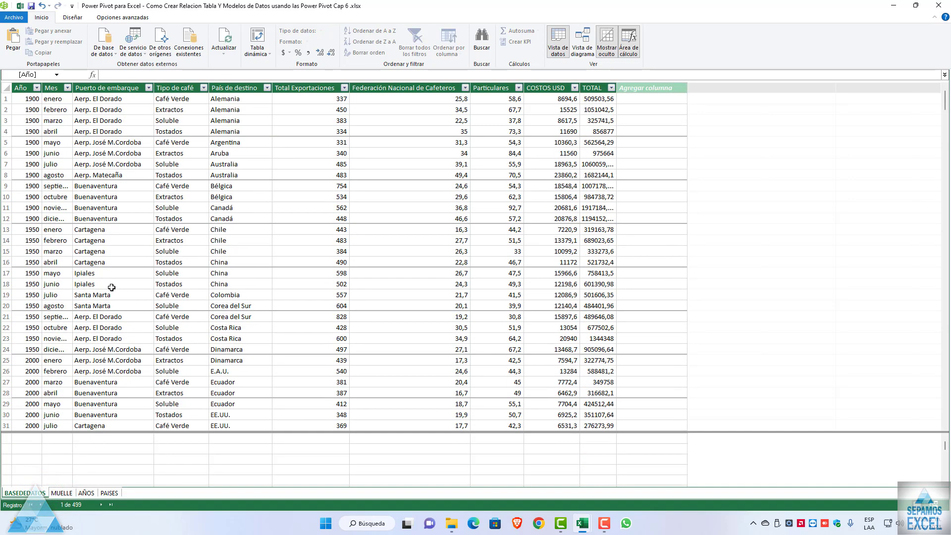
pyautogui.doubleClick(618, 87)
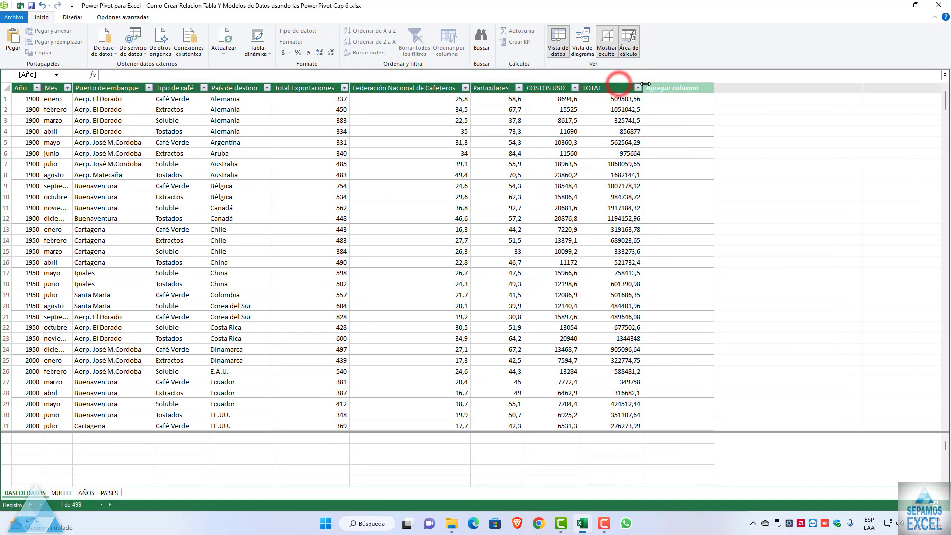
pyautogui.doubleClick(580, 87)
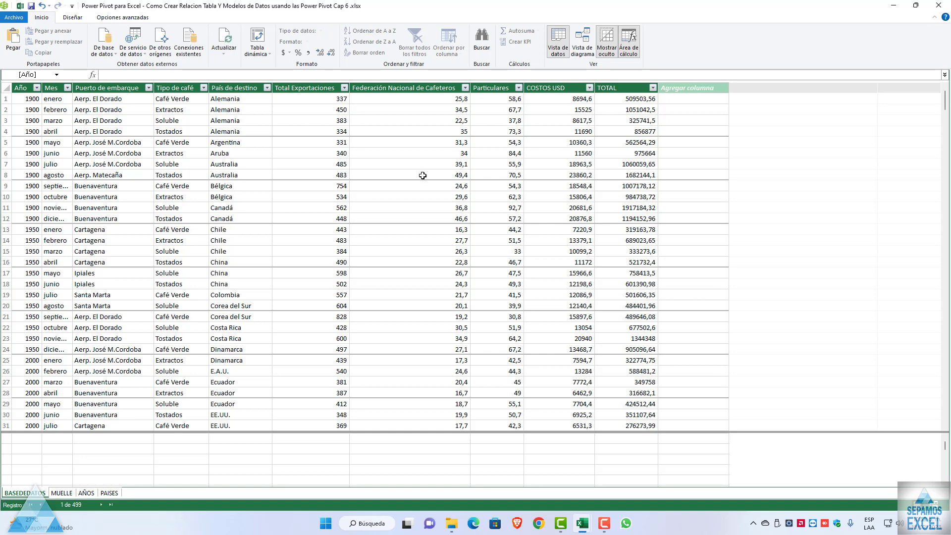
# Return to Excel's BASE DE DATOS sheet and reopen the Power Pivot data model
pyautogui.click(71, 20)
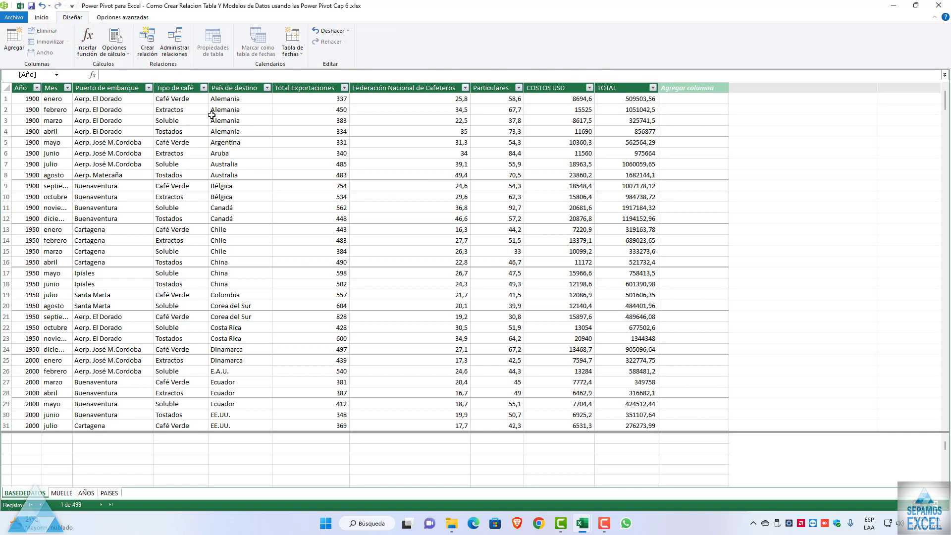
pyautogui.click(42, 18)
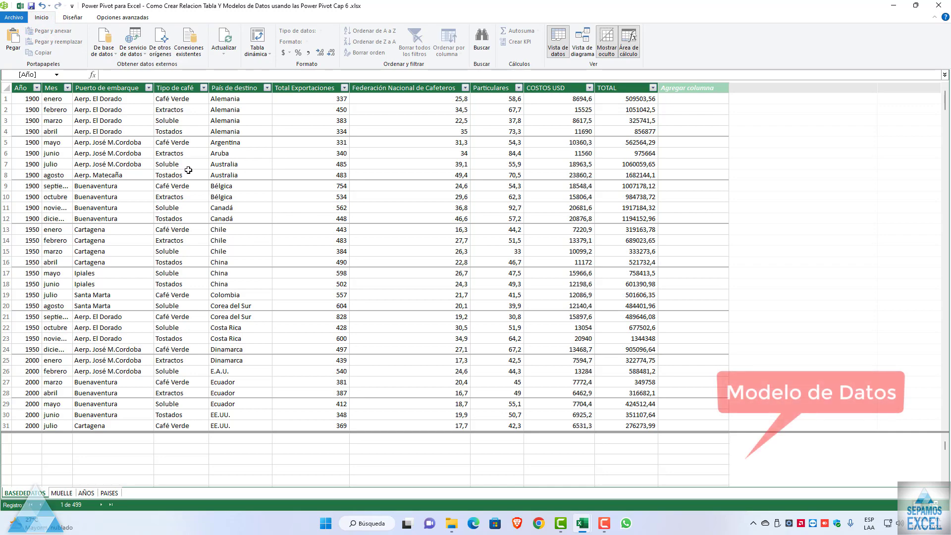
pyautogui.click(21, 8)
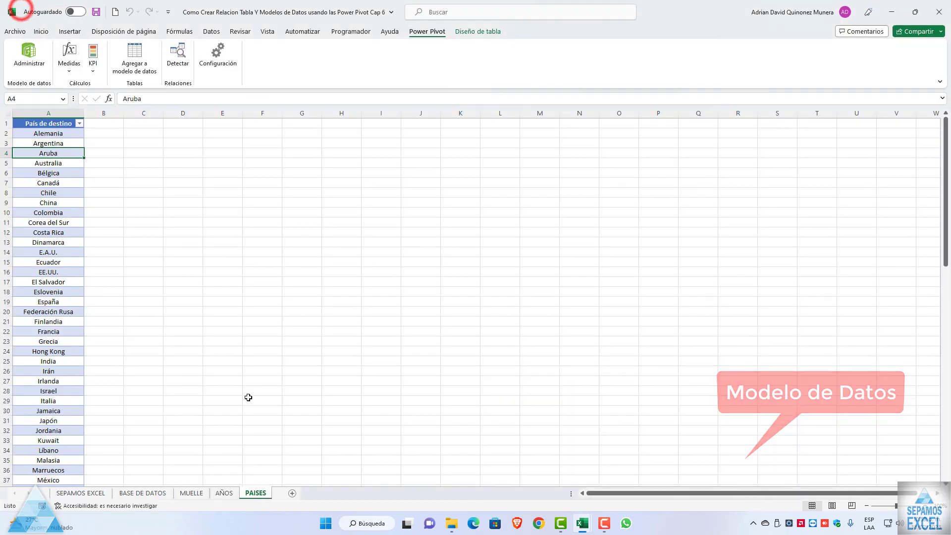
pyautogui.click(137, 493)
pyautogui.click(29, 57)
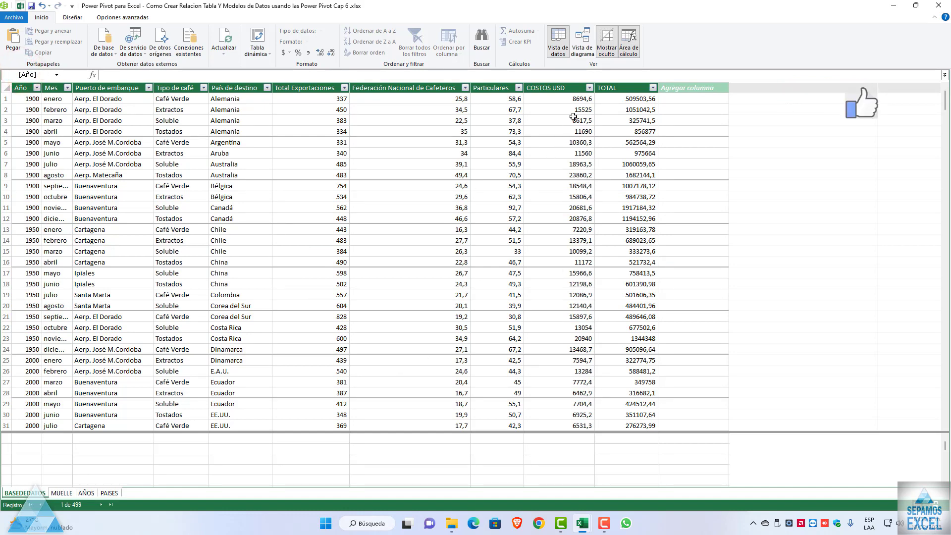
# In Diagram View, enlarge the BASEDEDATOS box and shorten the MUELLE, AÑOS and PAISES boxes
pyautogui.click(578, 49)
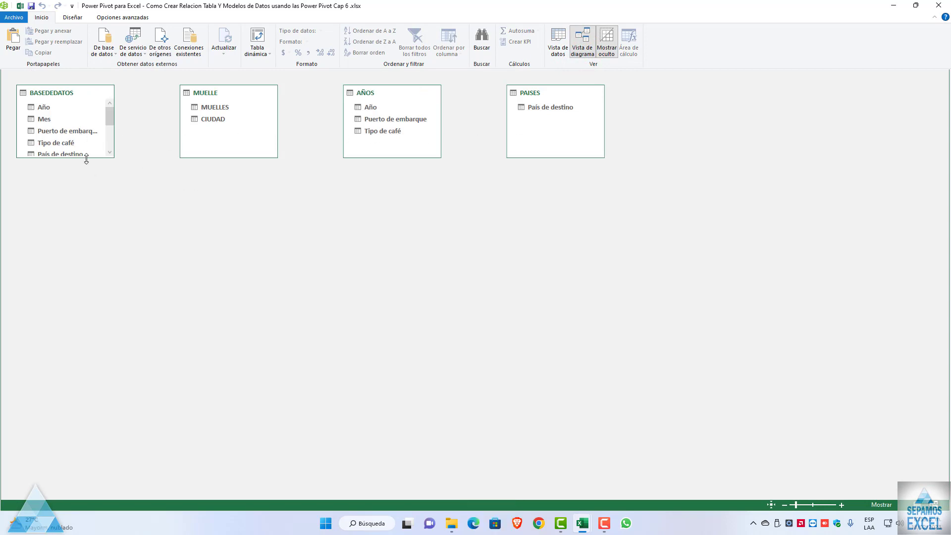
pyautogui.moveTo(86, 159); pyautogui.dragTo(85, 230)
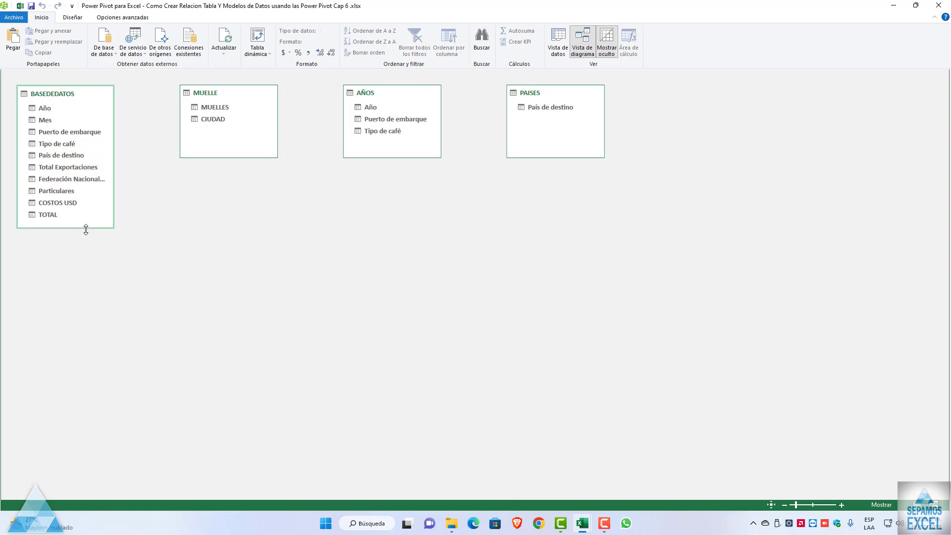
pyautogui.click(559, 52)
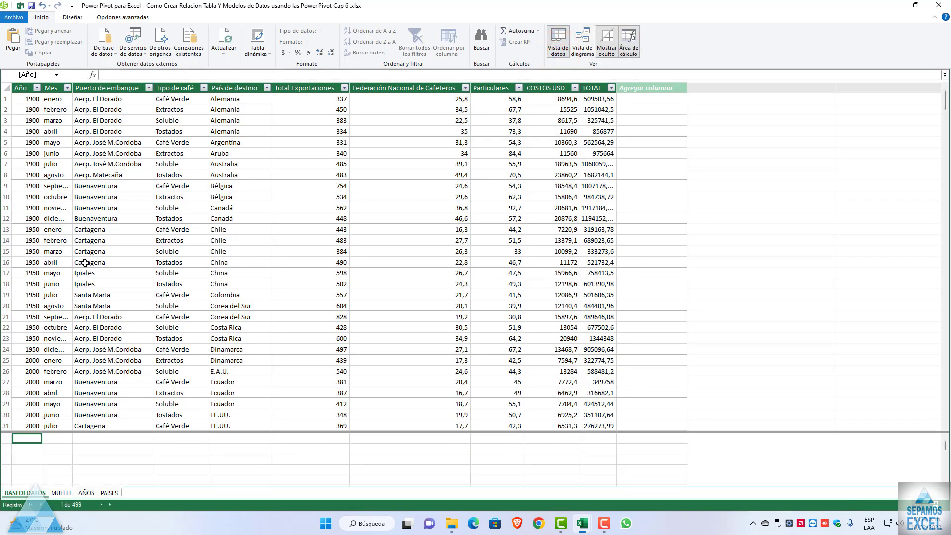
pyautogui.click(582, 50)
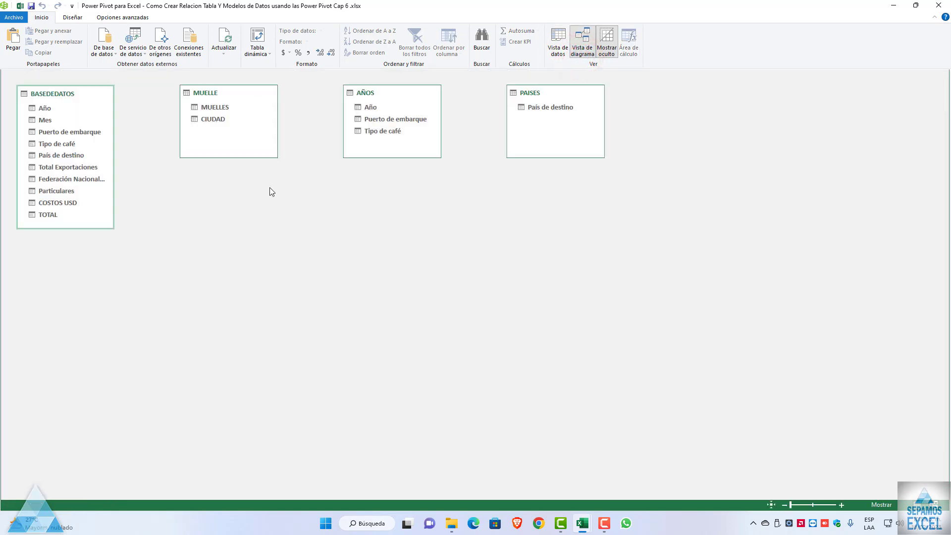
pyautogui.moveTo(224, 160); pyautogui.dragTo(224, 147)
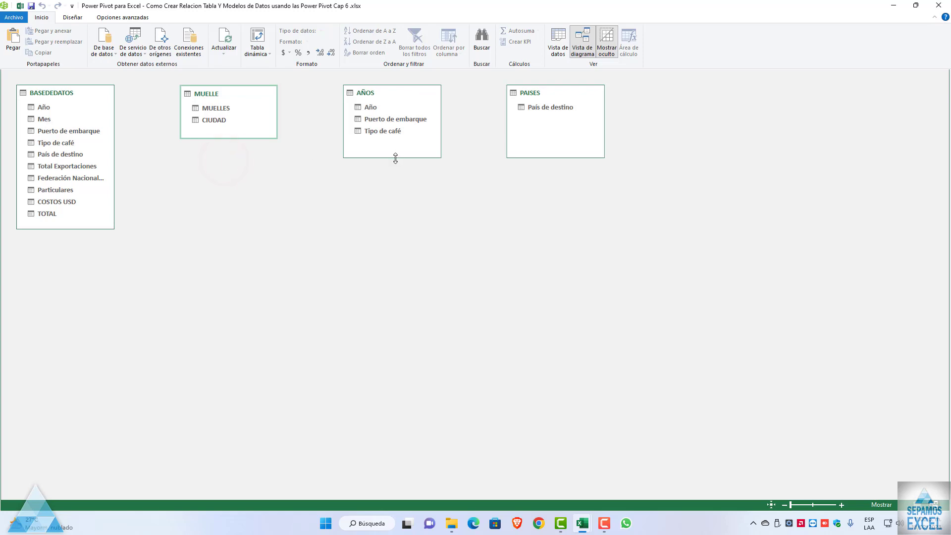
pyautogui.moveTo(395, 158); pyautogui.dragTo(395, 150)
pyautogui.moveTo(539, 156); pyautogui.dragTo(539, 131)
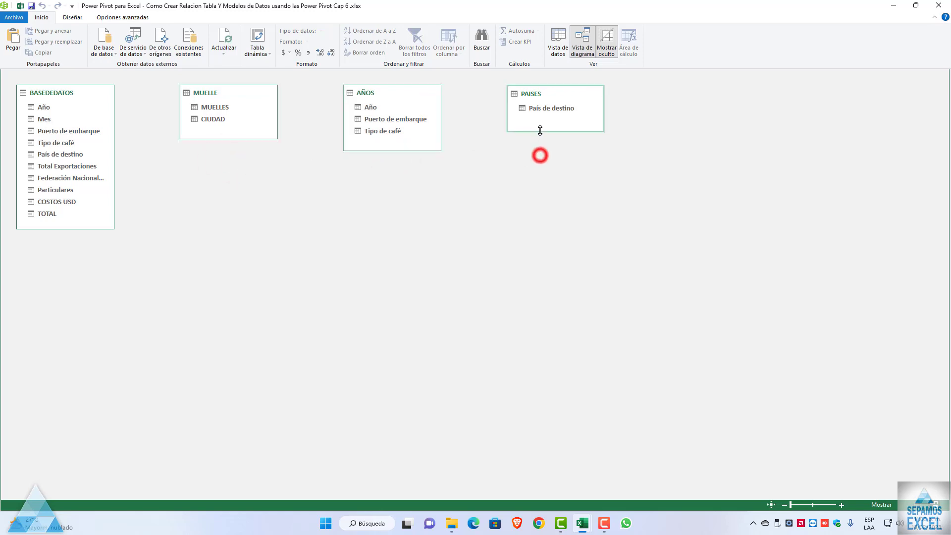
# Arrange BASEDEDATOS centred, MUELLE left, PAISES right and AÑOS below, then return to Excel
pyautogui.moveTo(369, 99)
pyautogui.mouseDown()
pyautogui.moveTo(410, 306)
pyautogui.moveTo(394, 312)
pyautogui.mouseUp()
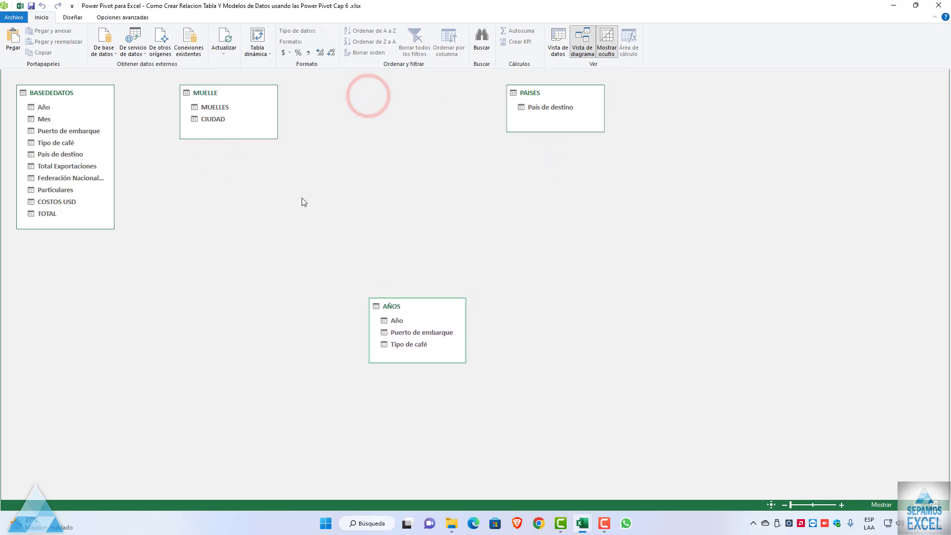
pyautogui.moveTo(210, 94); pyautogui.dragTo(225, 298)
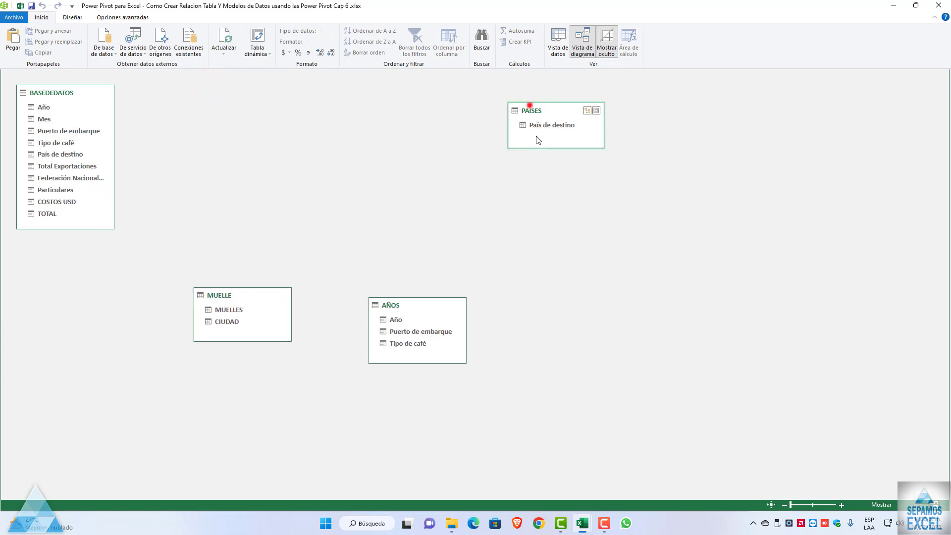
pyautogui.moveTo(531, 102); pyautogui.dragTo(546, 332)
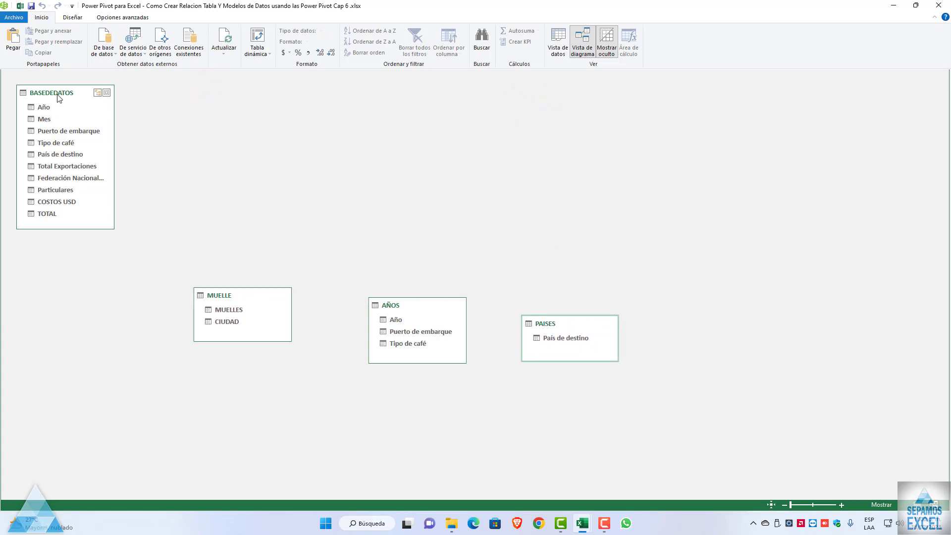
pyautogui.moveTo(57, 97); pyautogui.dragTo(414, 117)
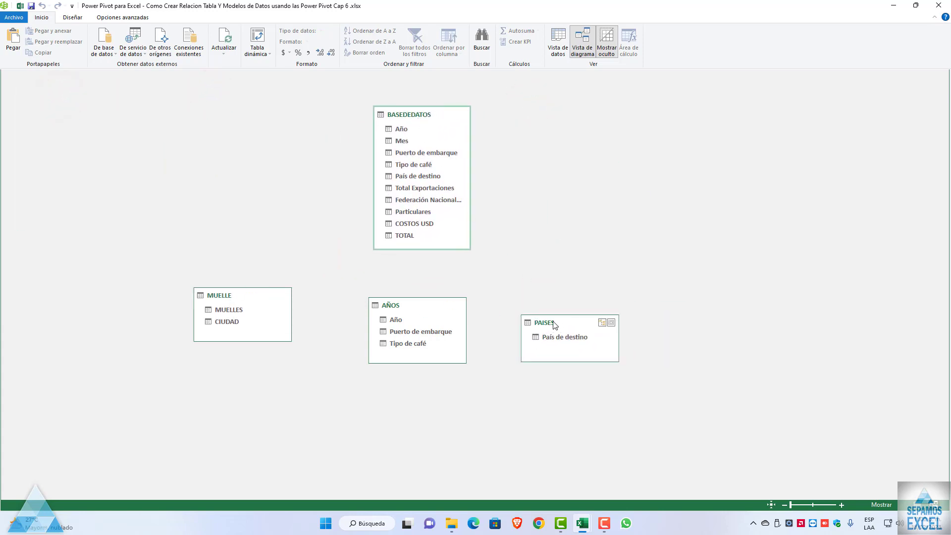
pyautogui.moveTo(554, 323); pyautogui.dragTo(554, 121)
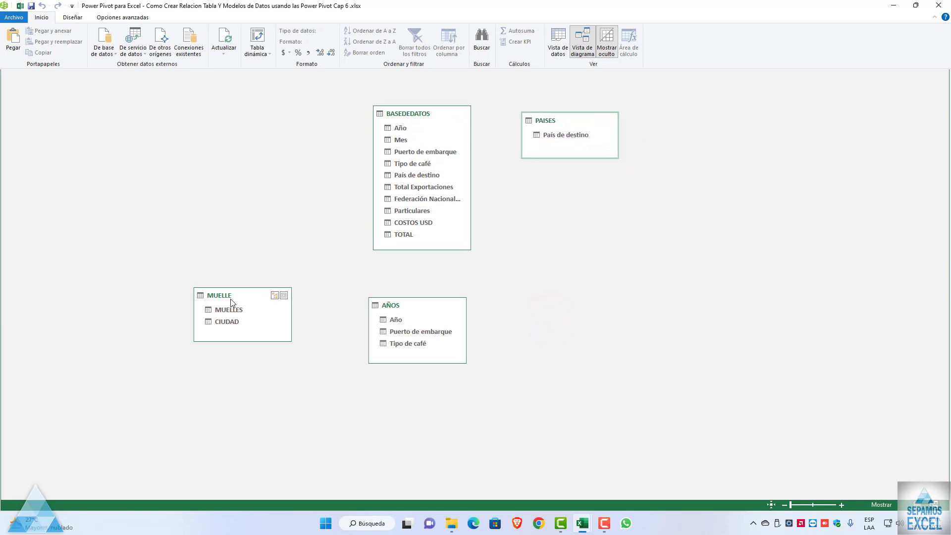
pyautogui.moveTo(231, 300); pyautogui.dragTo(281, 134)
pyautogui.moveTo(389, 307)
pyautogui.mouseDown()
pyautogui.moveTo(405, 299)
pyautogui.moveTo(399, 293)
pyautogui.mouseUp()
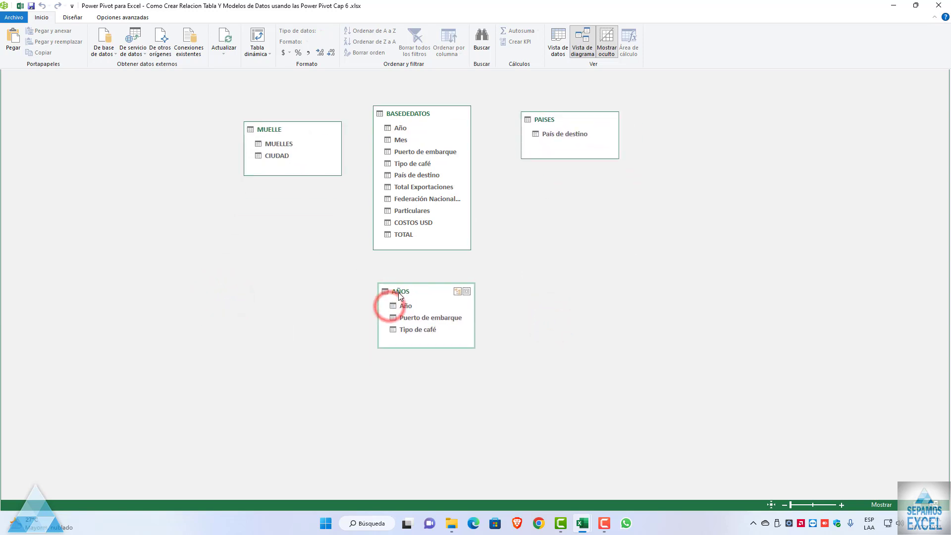
pyautogui.click(20, 6)
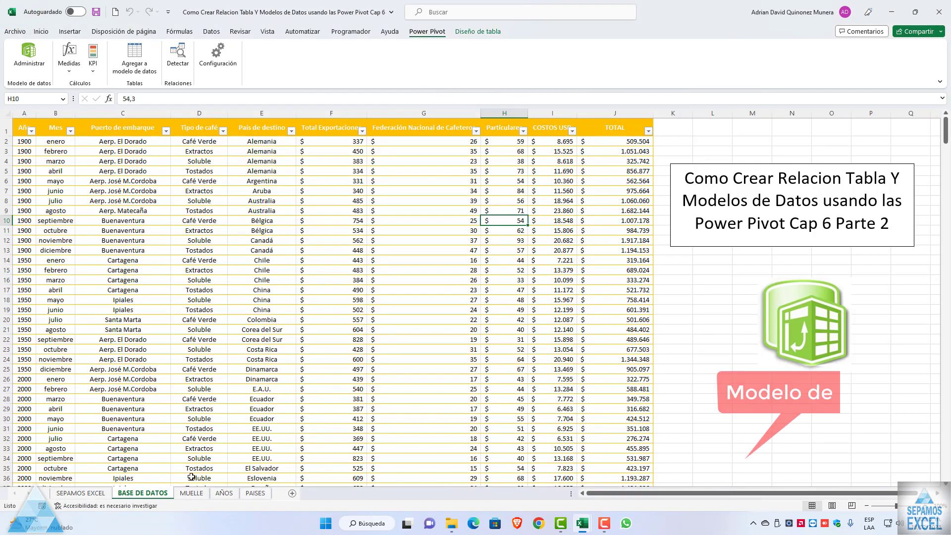
# Check the MUELLE, AÑOS and PAISES sheets, then reopen the Power Pivot data model
pyautogui.click(192, 493)
pyautogui.click(224, 493)
pyautogui.click(256, 493)
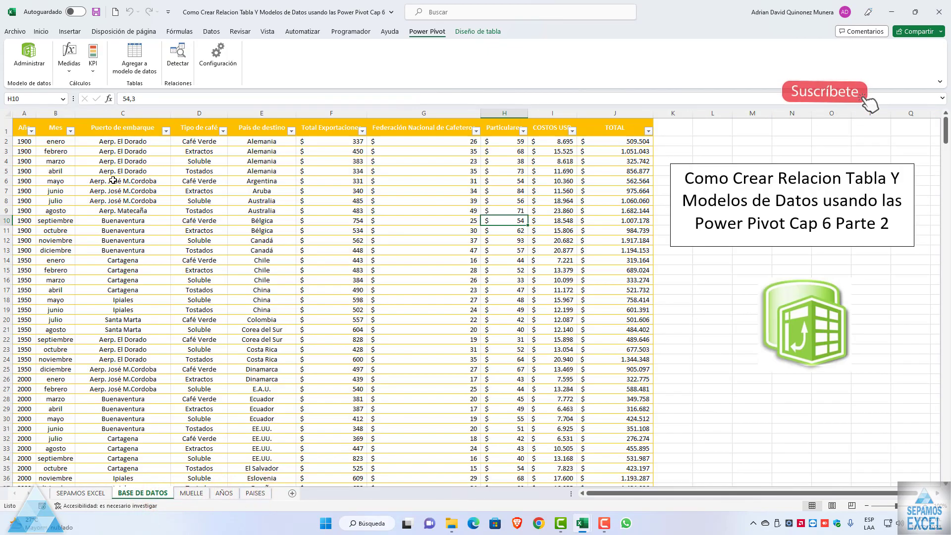
pyautogui.click(29, 55)
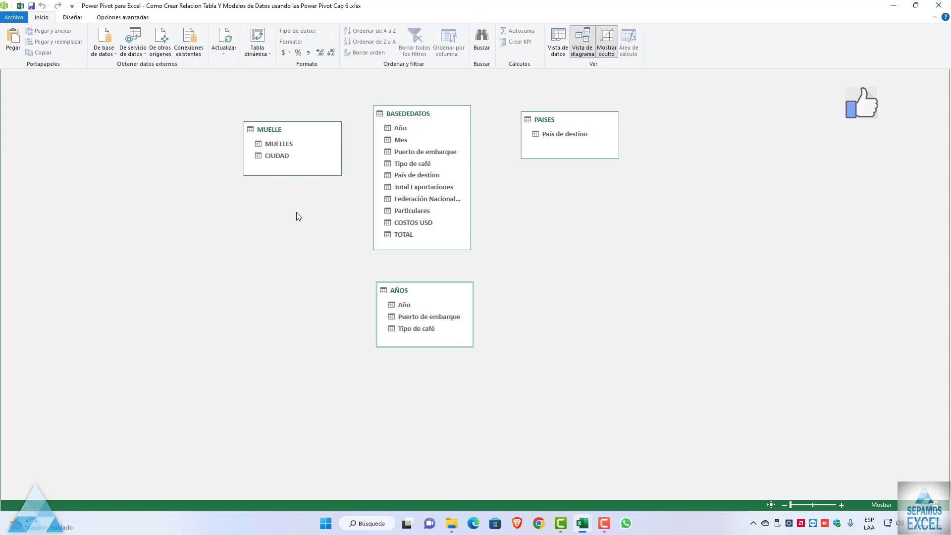
# Relate BASEDEDATOS Puerto de embarque to MUELLE's MUELLES column, one-to-many
pyautogui.moveTo(292, 149)
pyautogui.moveTo(276, 134); pyautogui.dragTo(250, 126)
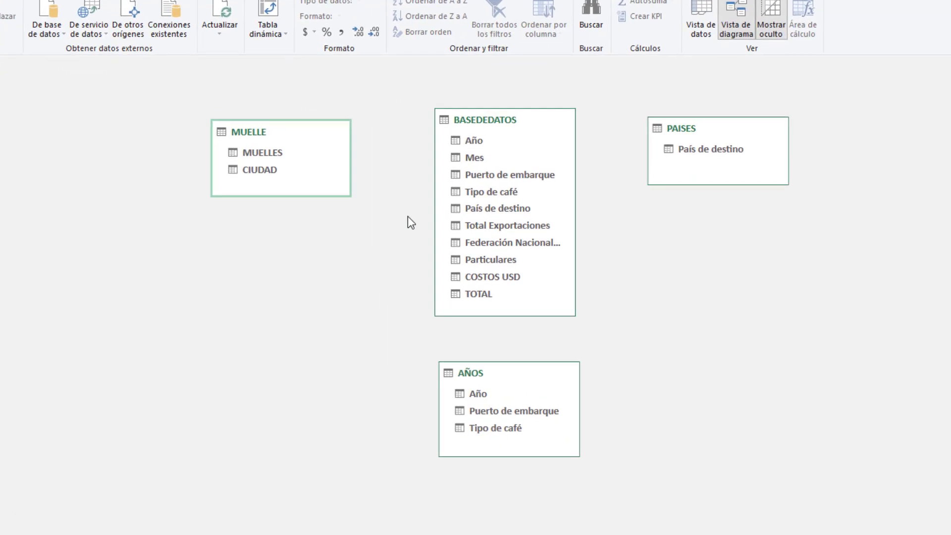
pyautogui.moveTo(505, 212)
pyautogui.click(457, 176)
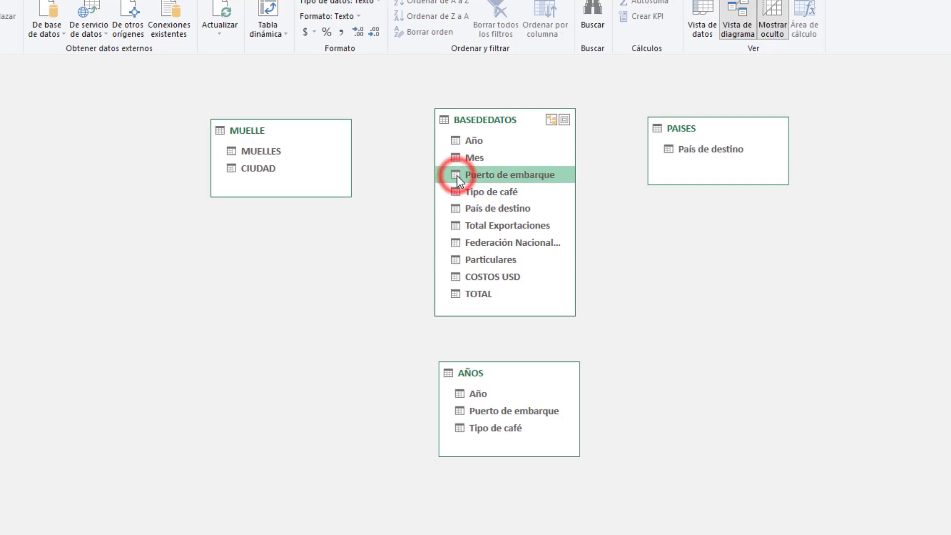
pyautogui.moveTo(457, 175); pyautogui.dragTo(273, 154)
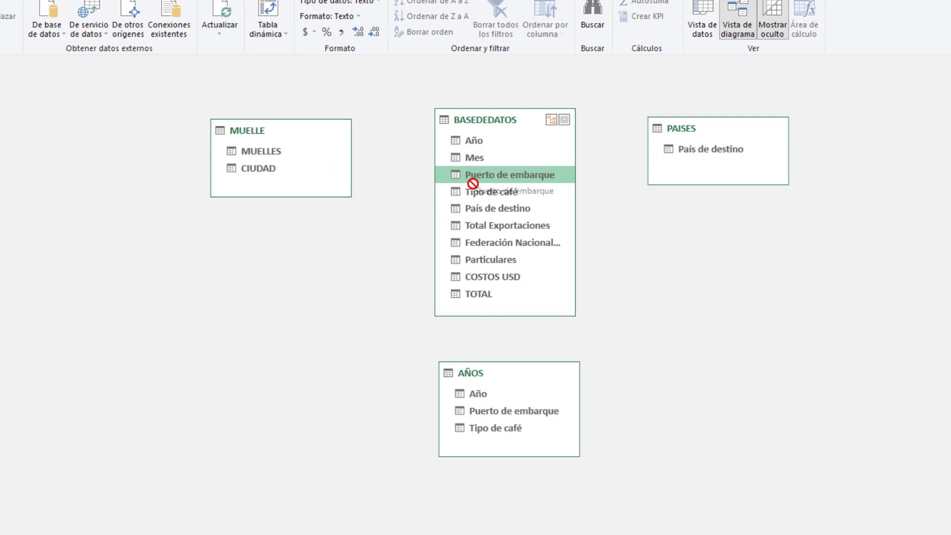
pyautogui.moveTo(273, 153)
pyautogui.mouseDown()
pyautogui.moveTo(468, 180)
pyautogui.moveTo(329, 163)
pyautogui.mouseUp()
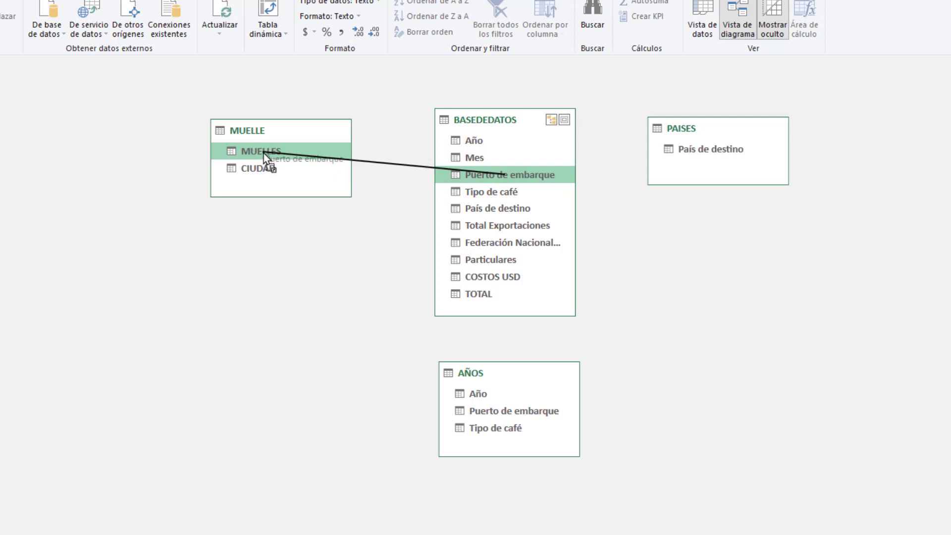
pyautogui.moveTo(329, 163); pyautogui.dragTo(262, 153)
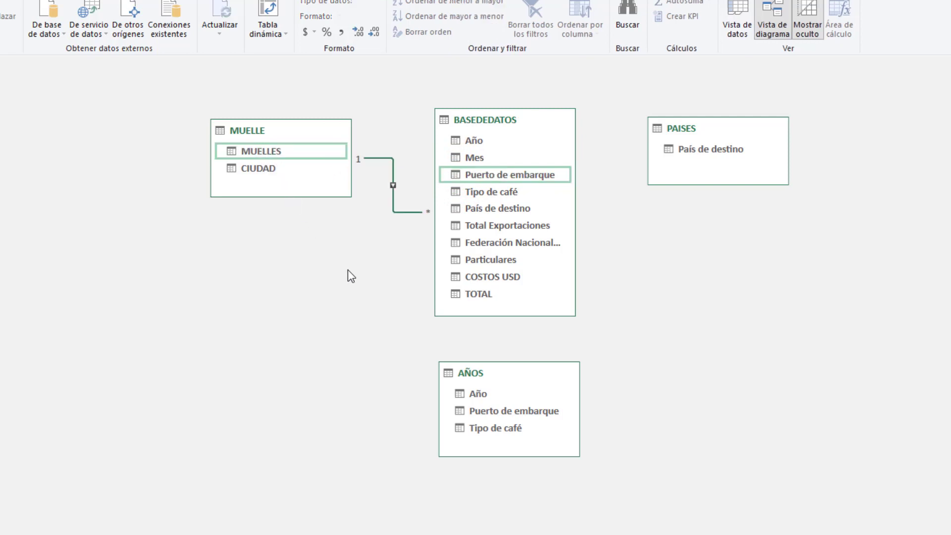
pyautogui.moveTo(338, 132)
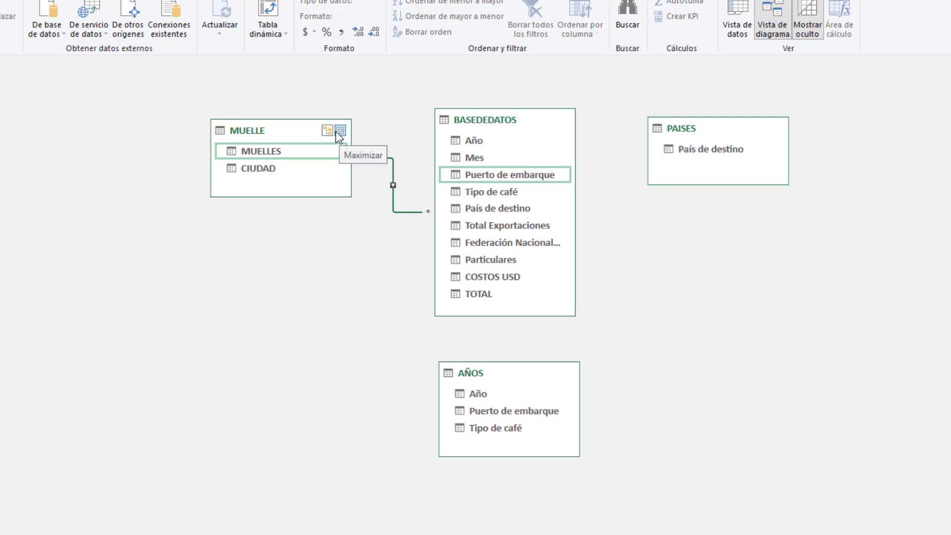
pyautogui.click(296, 151)
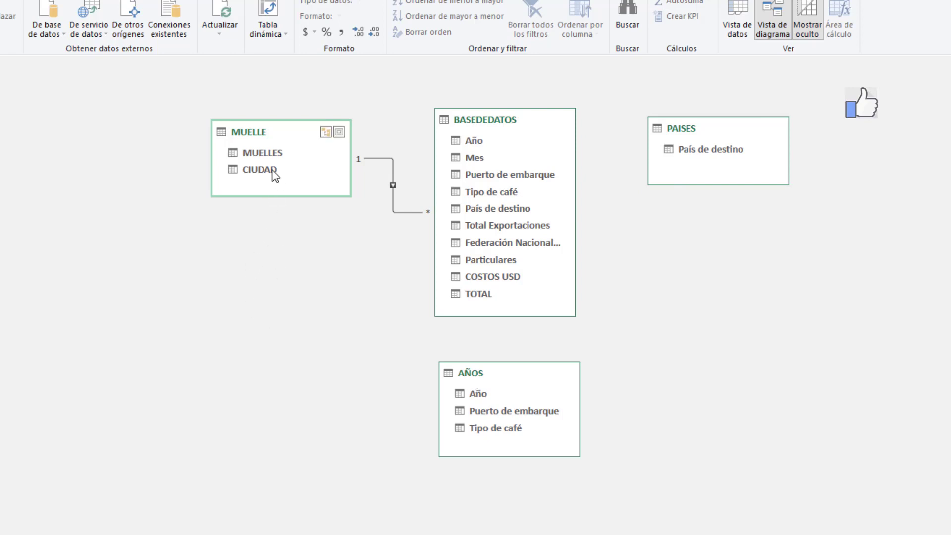
# Relate MUELLE CIUDAD and AÑOS Año to PAISES País de destino; an AÑOS Puerto de embarque link fails
pyautogui.moveTo(275, 171); pyautogui.dragTo(637, 160)
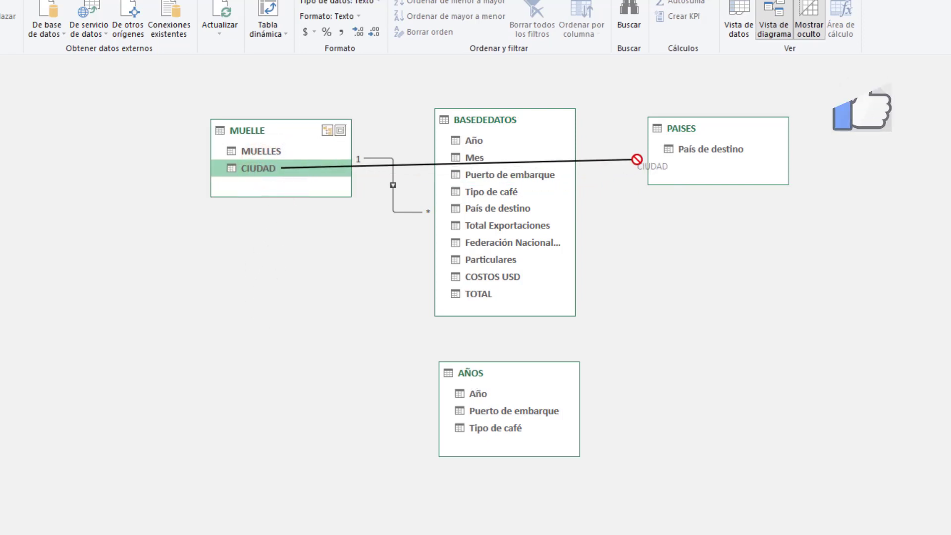
pyautogui.moveTo(636, 160); pyautogui.dragTo(669, 149)
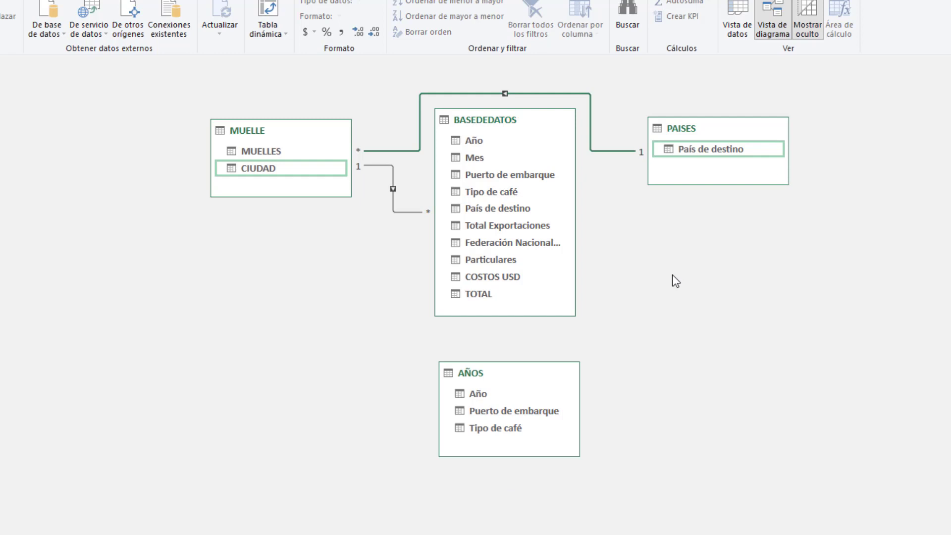
pyautogui.moveTo(491, 413)
pyautogui.moveTo(479, 396); pyautogui.dragTo(674, 153)
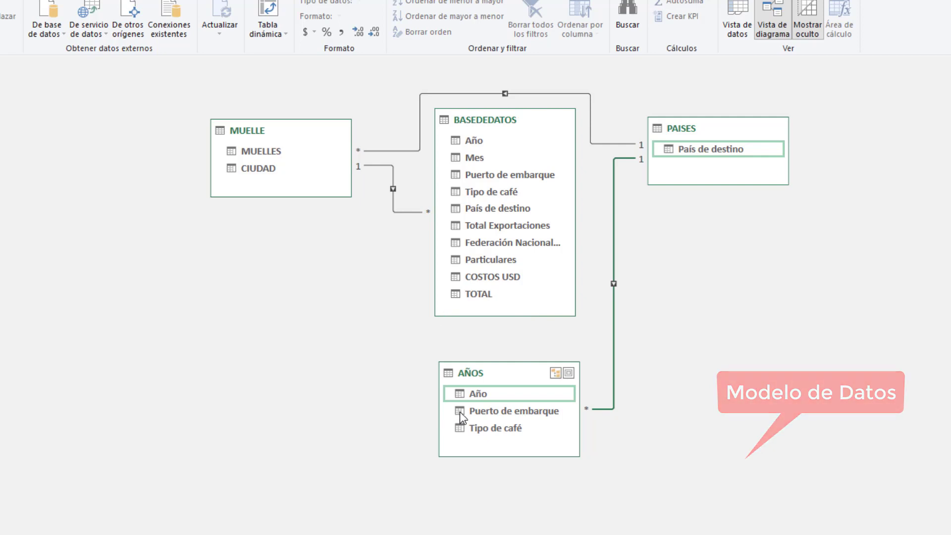
pyautogui.moveTo(460, 412)
pyautogui.mouseDown()
pyautogui.moveTo(432, 407)
pyautogui.moveTo(243, 171)
pyautogui.mouseUp()
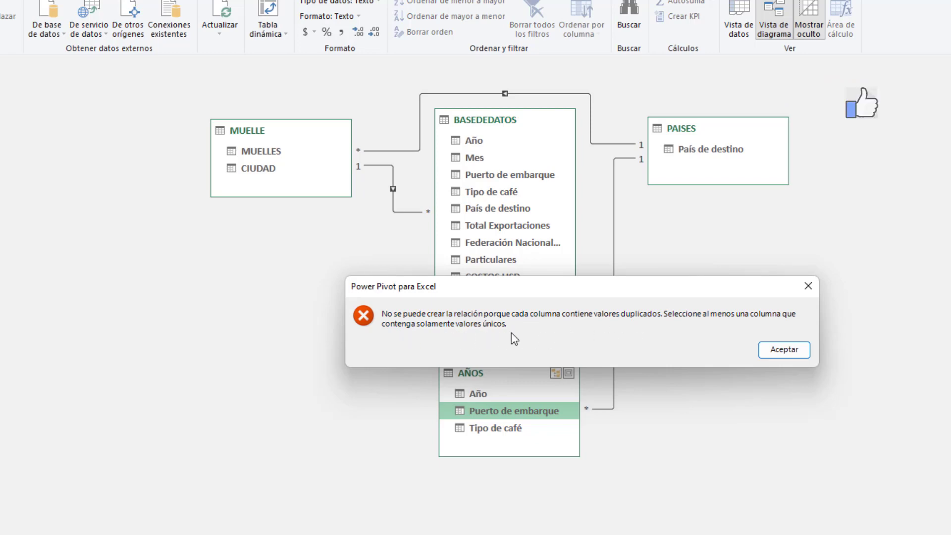
# Dismiss the duplicate-values error and relate a BASEDEDATOS column to AÑOS Año
pyautogui.moveTo(519, 286)
pyautogui.mouseDown()
pyautogui.moveTo(464, 271)
pyautogui.moveTo(483, 262)
pyautogui.mouseUp()
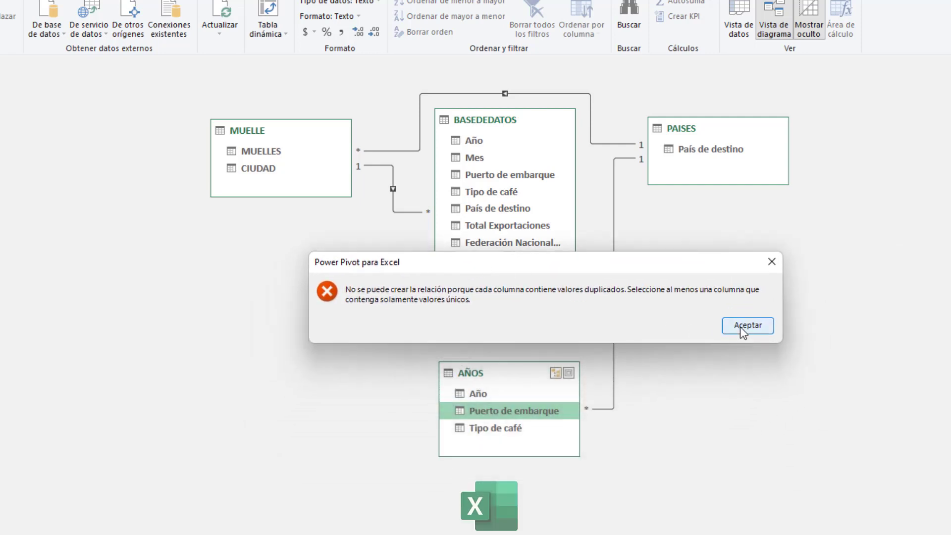
pyautogui.click(741, 326)
pyautogui.click(732, 328)
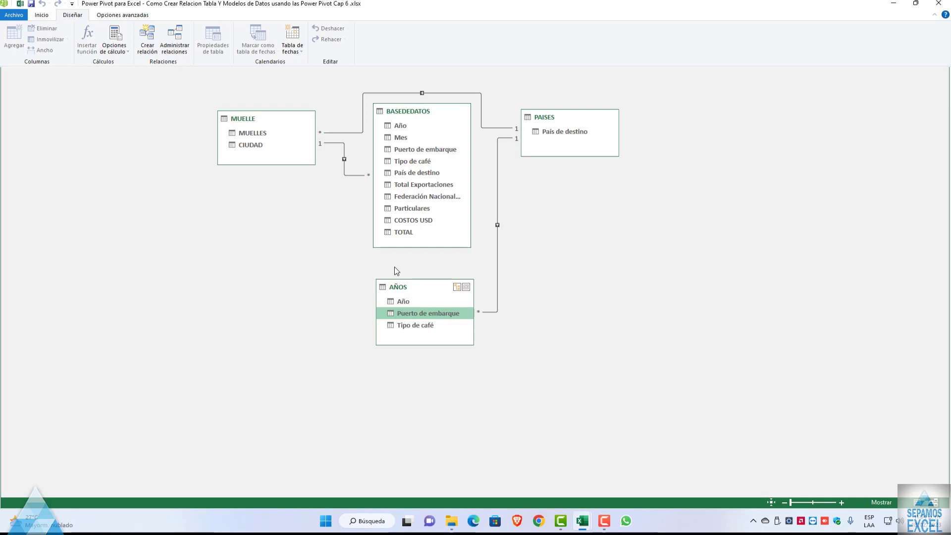
pyautogui.moveTo(415, 199)
pyautogui.moveTo(416, 200); pyautogui.dragTo(393, 303)
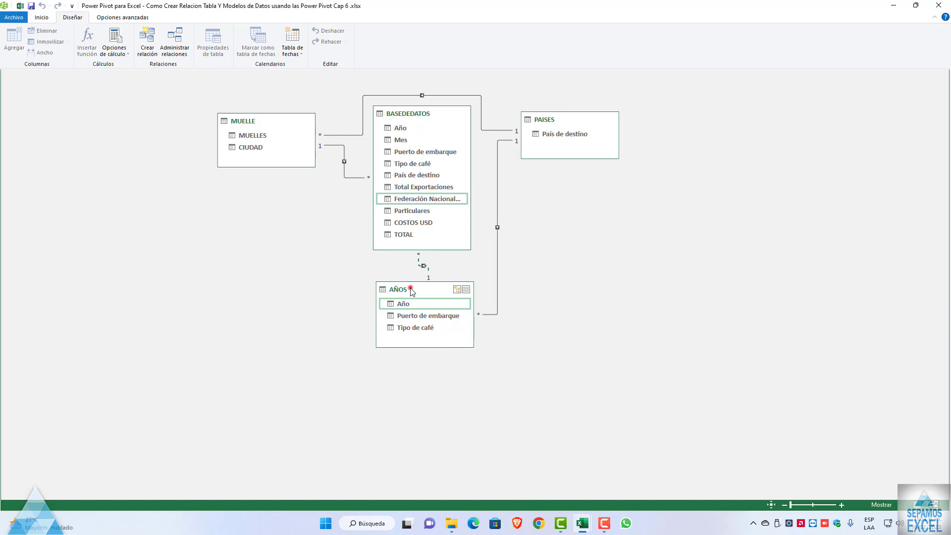
pyautogui.moveTo(411, 291); pyautogui.dragTo(429, 345)
# Link BASEDEDATOS Puerto de embarque to PAISES País de destino after a rejected Mes link
pyautogui.click(346, 296)
pyautogui.click(450, 205)
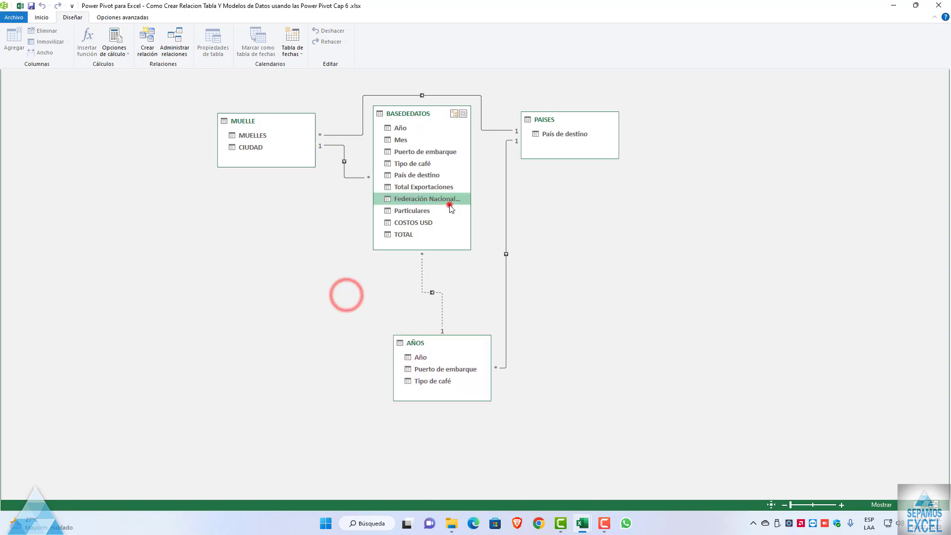
pyautogui.click(569, 207)
pyautogui.click(554, 131)
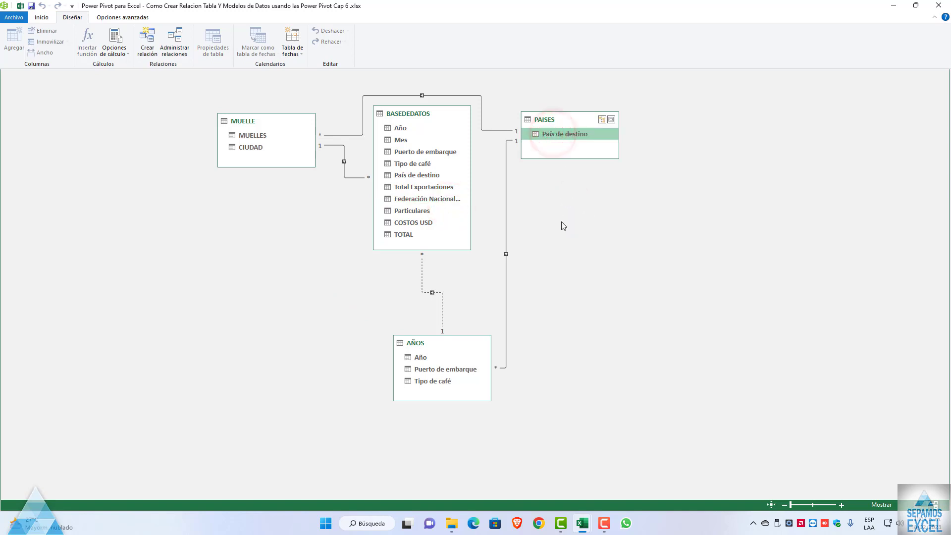
pyautogui.click(417, 164)
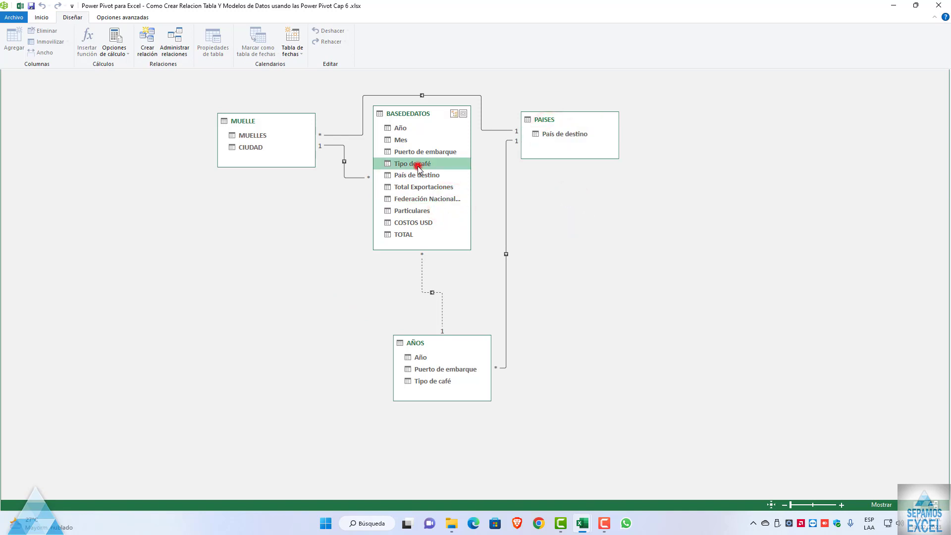
pyautogui.click(404, 140)
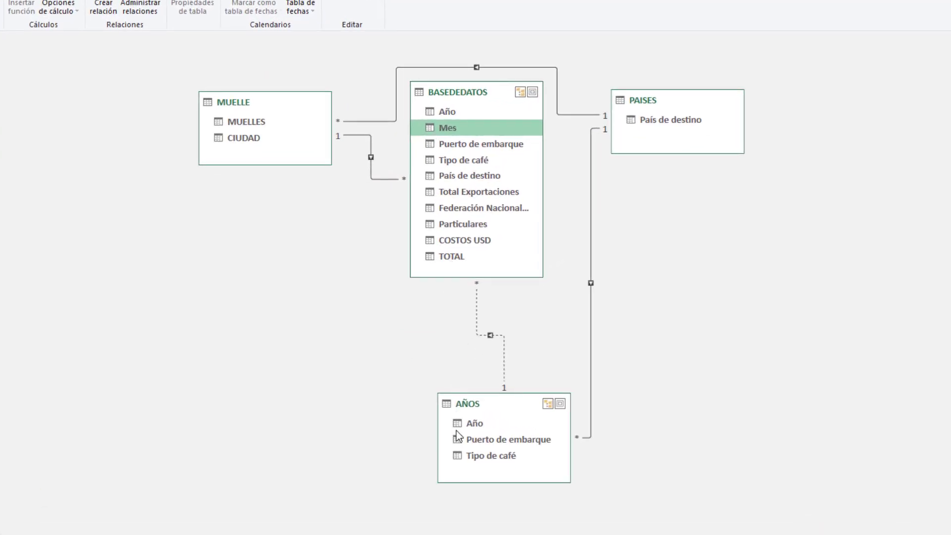
pyautogui.moveTo(430, 128); pyautogui.dragTo(460, 439)
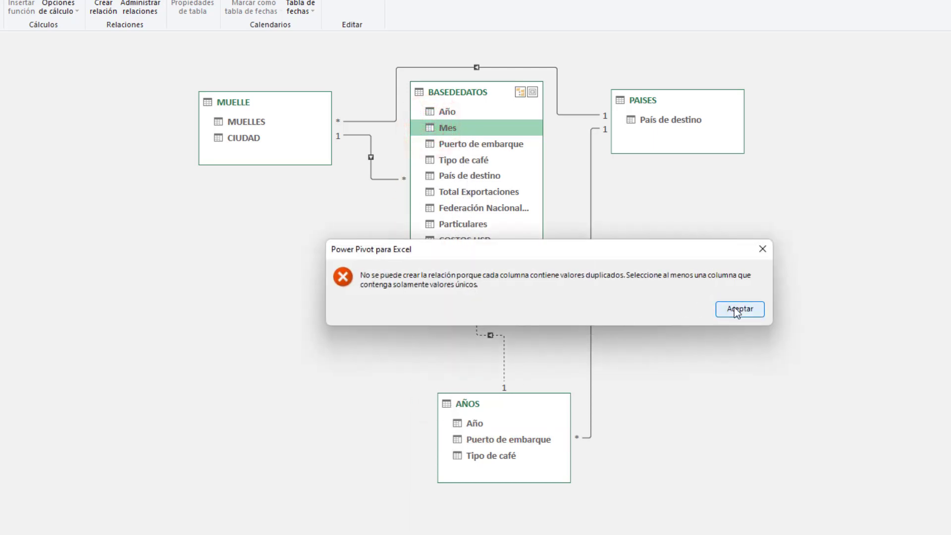
pyautogui.click(734, 308)
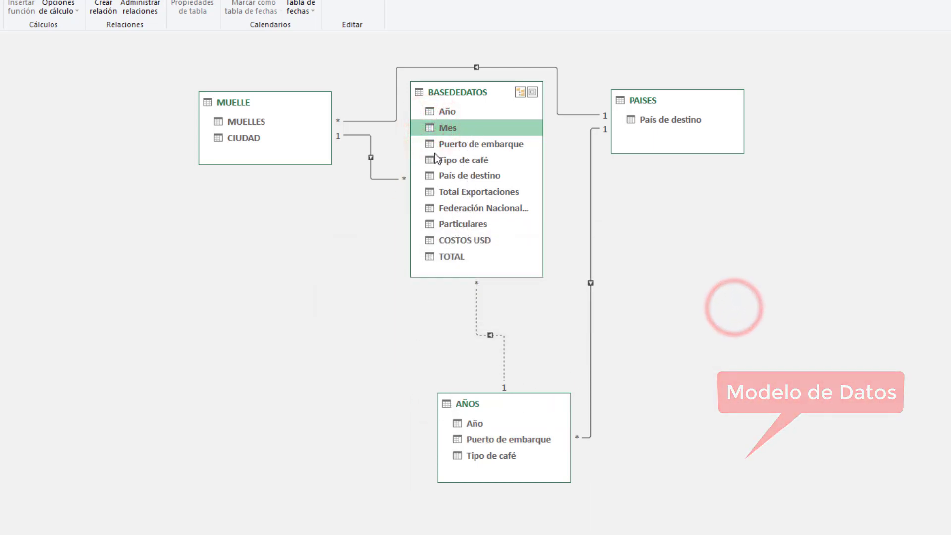
pyautogui.moveTo(431, 145); pyautogui.dragTo(643, 124)
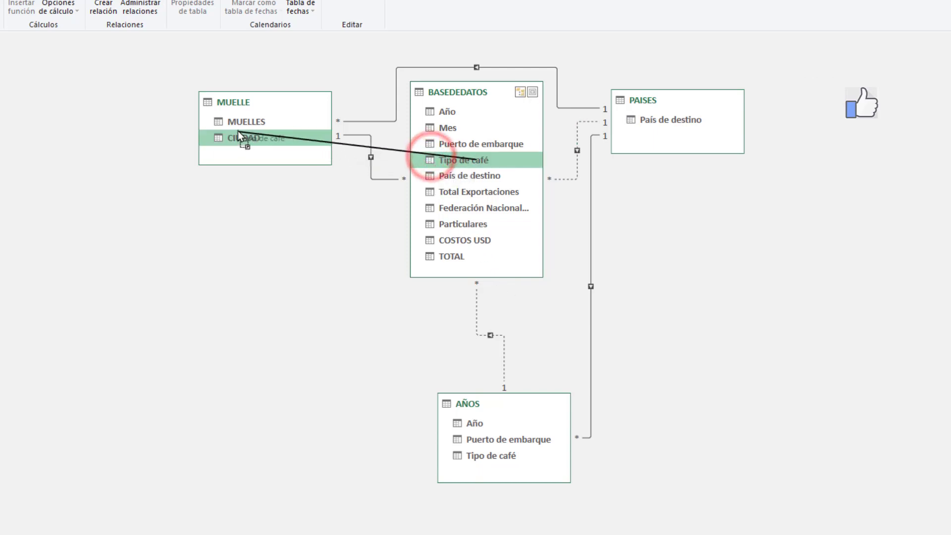
# Link Tipo de café to MUELLES, and COSTOS USD to MUELLES, País de destino and AÑOS
pyautogui.moveTo(286, 140)
pyautogui.mouseDown()
pyautogui.moveTo(236, 123)
pyautogui.moveTo(148, 162)
pyautogui.moveTo(150, 148)
pyautogui.mouseUp()
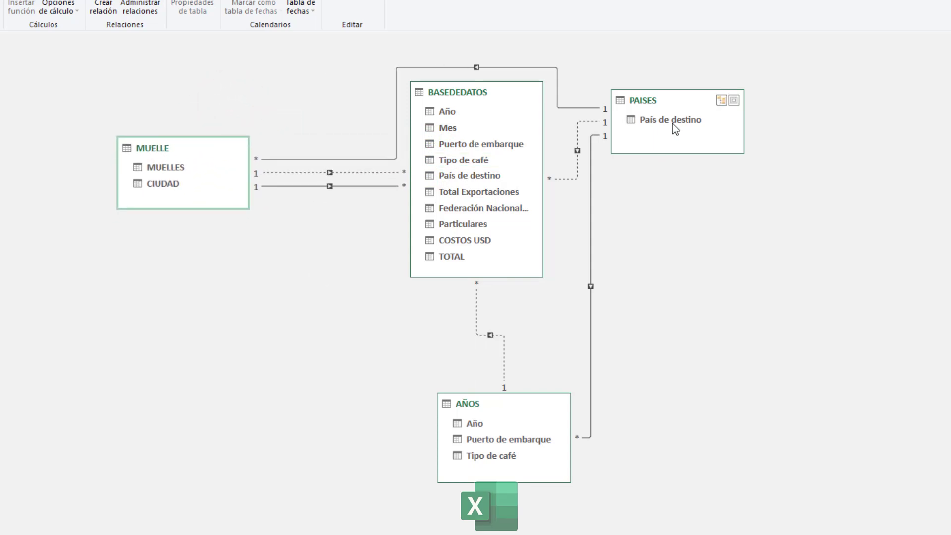
pyautogui.moveTo(655, 106)
pyautogui.mouseDown()
pyautogui.moveTo(709, 151)
pyautogui.moveTo(765, 173)
pyautogui.moveTo(765, 149)
pyautogui.mouseUp()
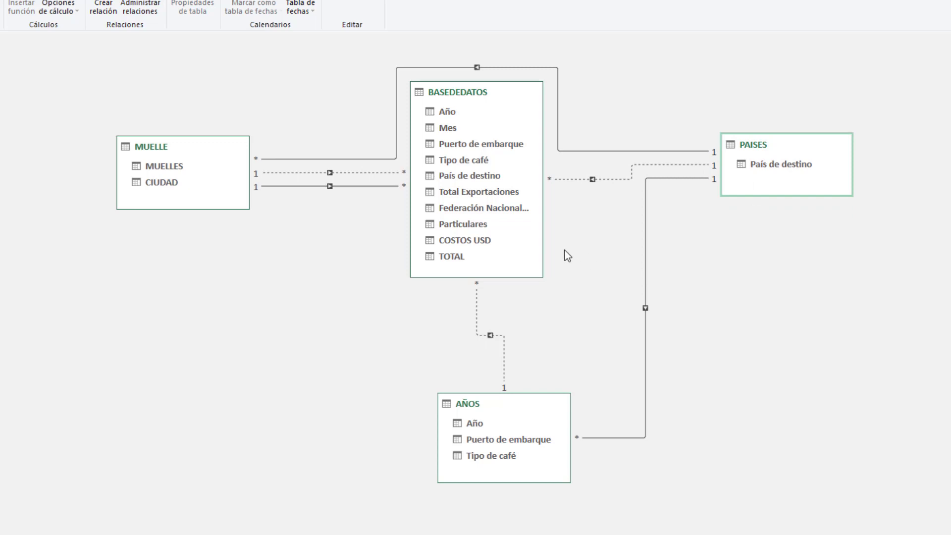
pyautogui.moveTo(470, 251)
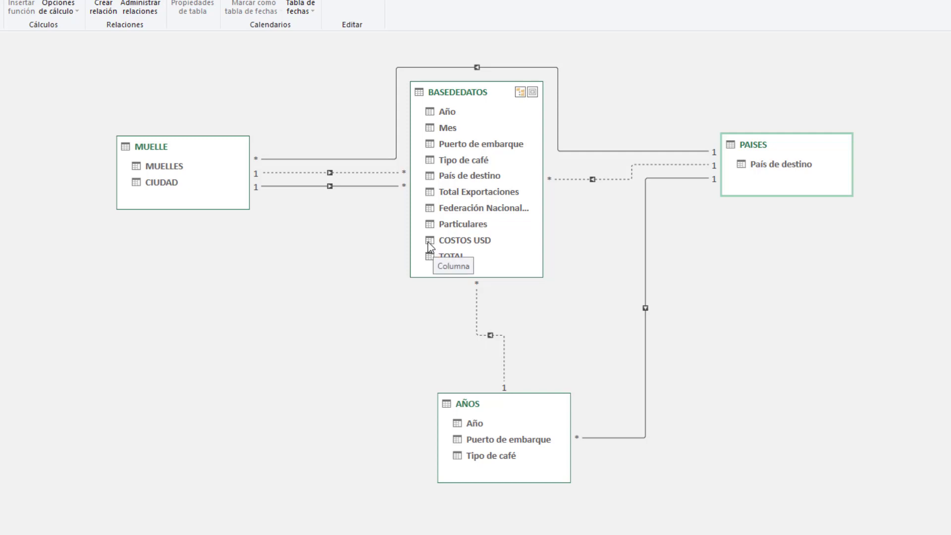
pyautogui.moveTo(428, 242); pyautogui.dragTo(171, 167)
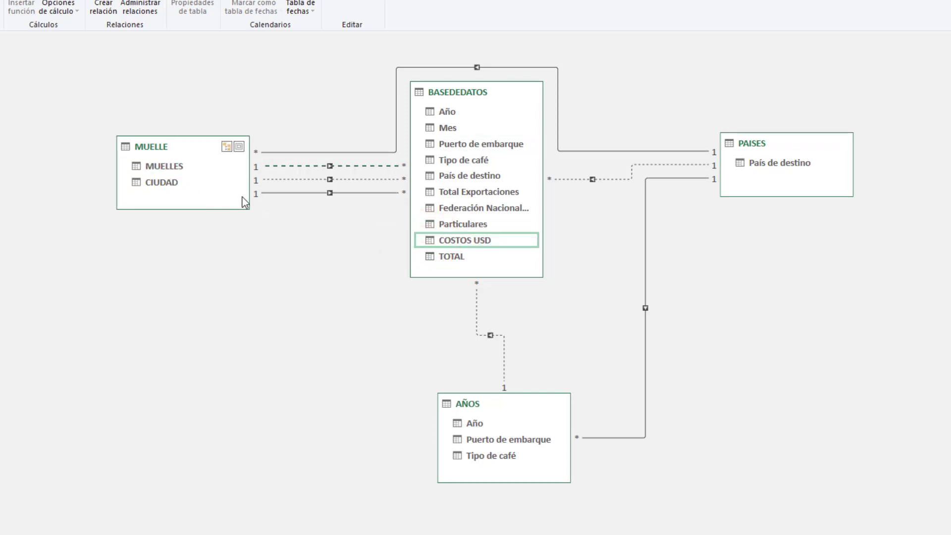
pyautogui.moveTo(488, 239); pyautogui.dragTo(744, 166)
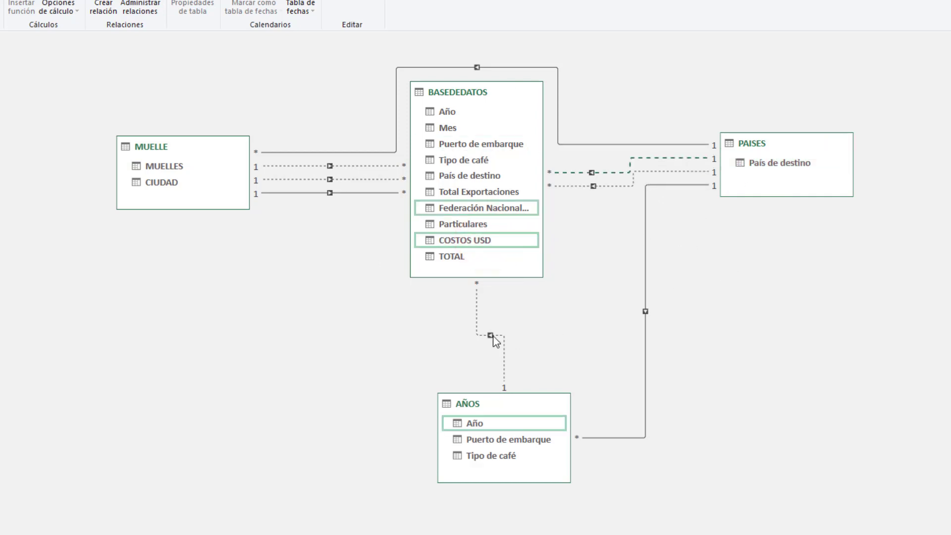
pyautogui.moveTo(431, 238)
pyautogui.mouseDown()
pyautogui.moveTo(403, 278)
pyautogui.moveTo(452, 424)
pyautogui.moveTo(434, 406)
pyautogui.moveTo(450, 406)
pyautogui.mouseUp()
pyautogui.click(560, 333)
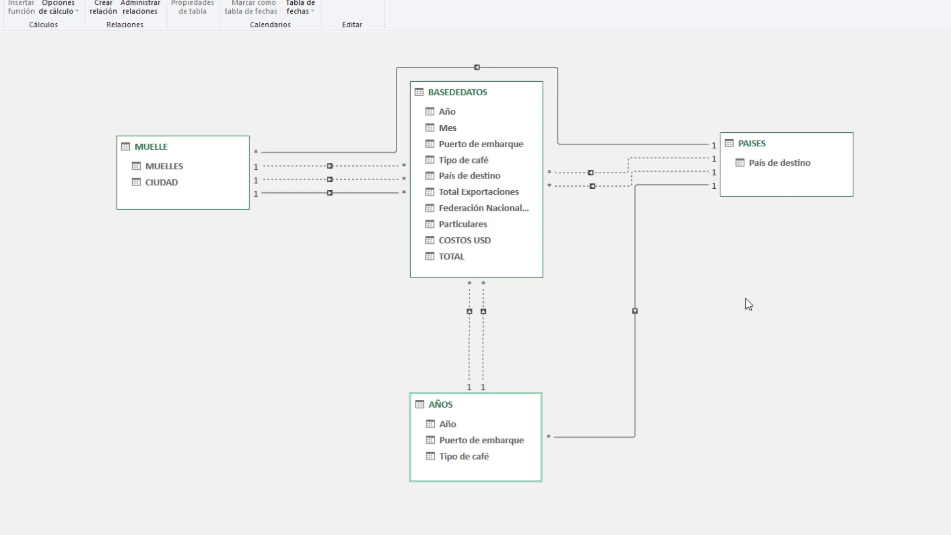
# Lay out BASEDEDATOS at left, MUELLE at top, PAISES at right and AÑOS below
pyautogui.moveTo(457, 95); pyautogui.dragTo(143, 273)
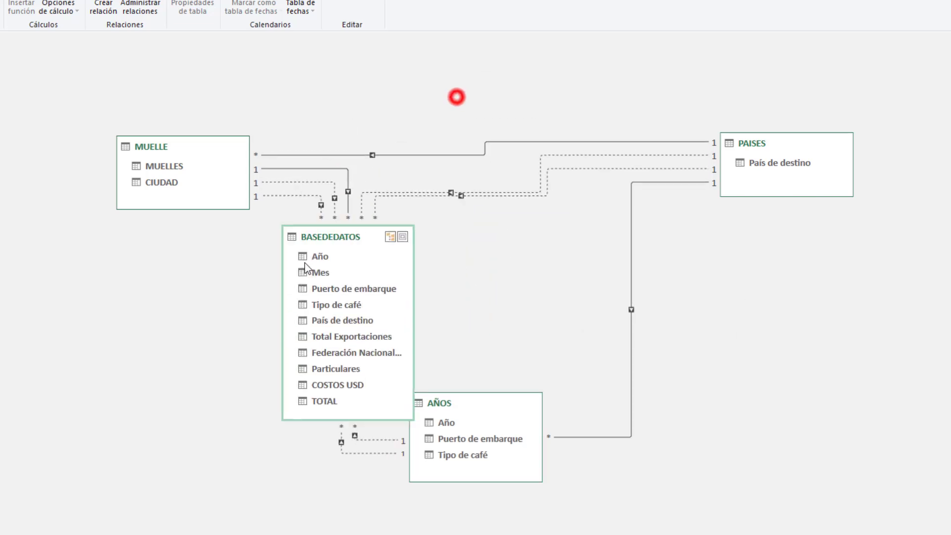
pyautogui.moveTo(144, 149); pyautogui.dragTo(370, 79)
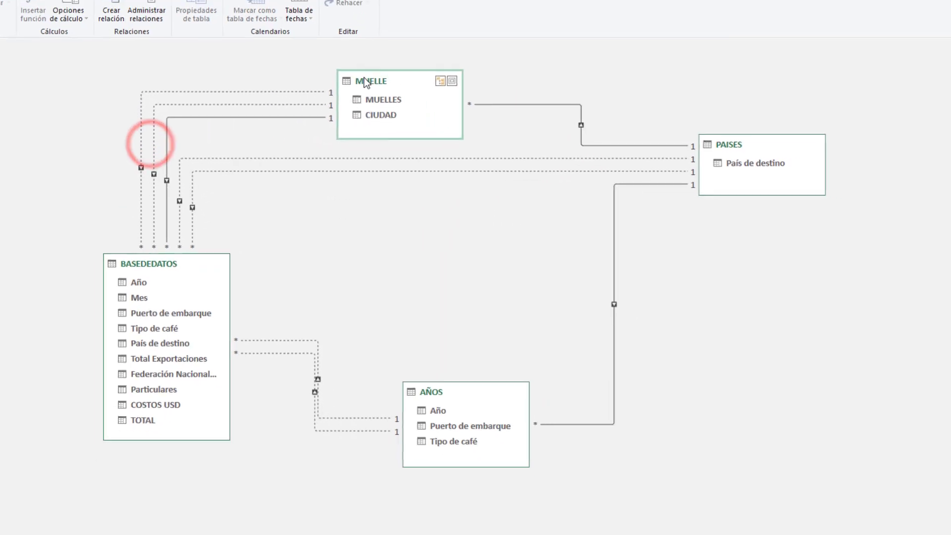
pyautogui.moveTo(404, 350); pyautogui.dragTo(358, 379)
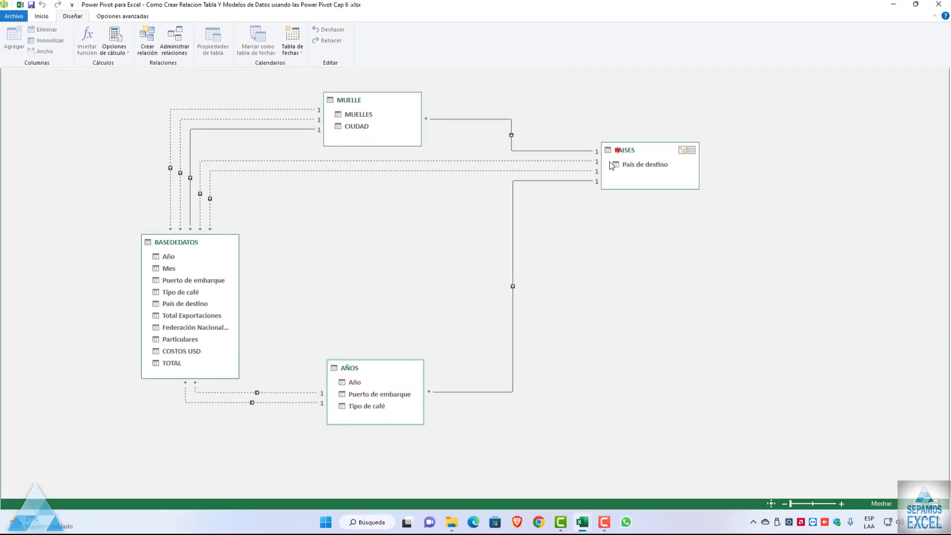
pyautogui.moveTo(618, 149)
pyautogui.mouseDown()
pyautogui.moveTo(591, 230)
pyautogui.moveTo(784, 233)
pyautogui.mouseUp()
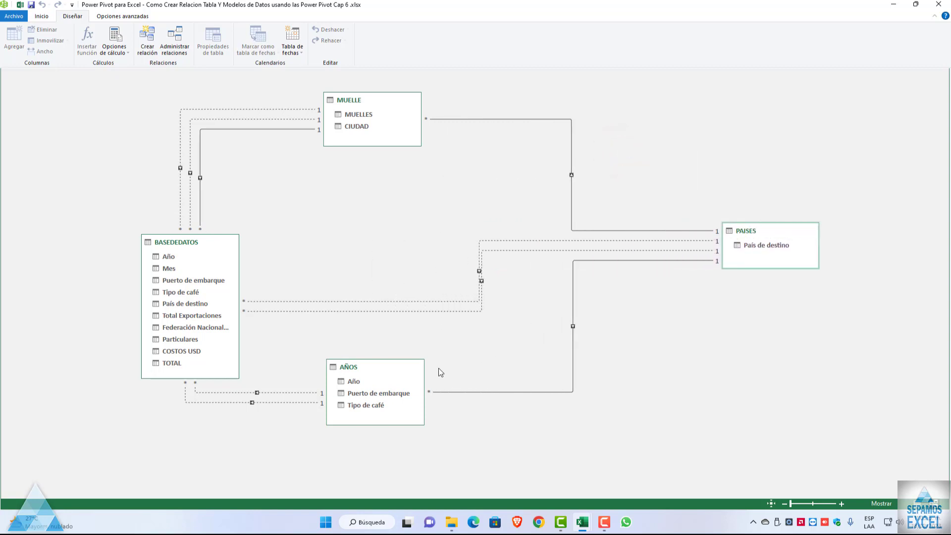
pyautogui.moveTo(361, 370); pyautogui.dragTo(439, 383)
pyautogui.moveTo(342, 98); pyautogui.dragTo(461, 94)
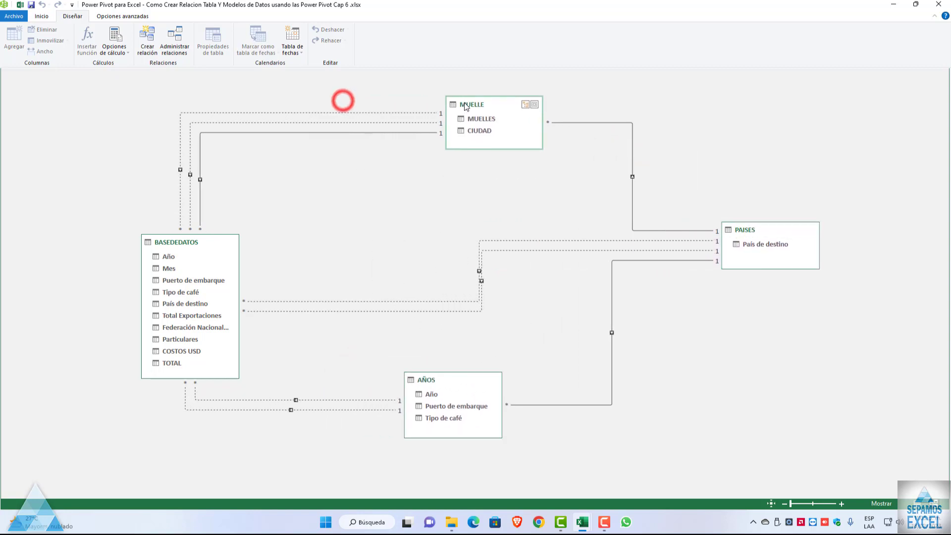
pyautogui.moveTo(186, 243); pyautogui.dragTo(218, 188)
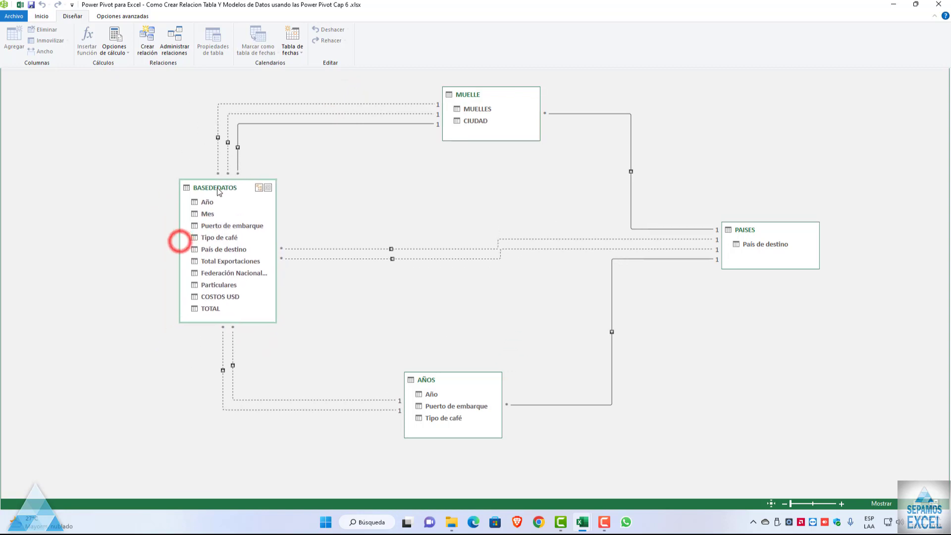
pyautogui.click(198, 238)
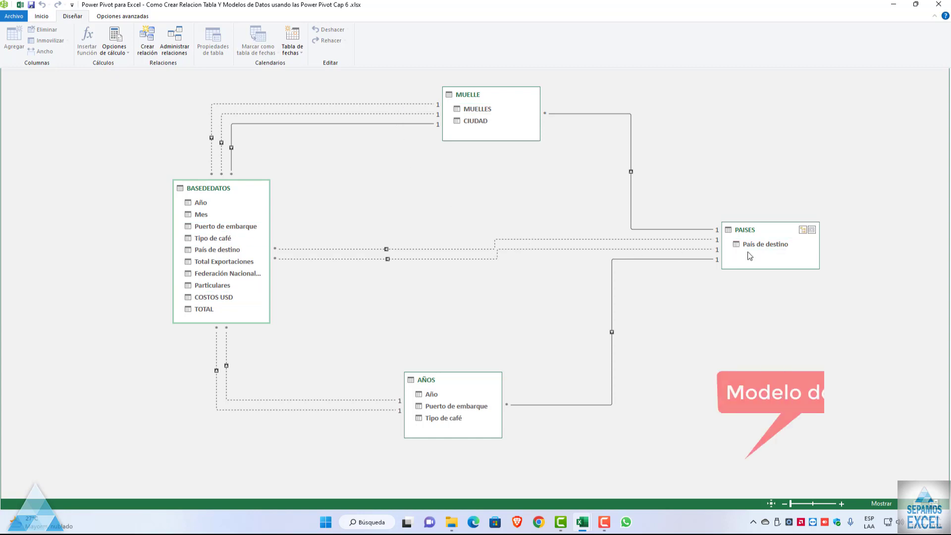
# Move PAISES nearer BASEDEDATOS and select the COSTOS USD to País de destino relationship
pyautogui.click(740, 233)
pyautogui.moveTo(740, 233); pyautogui.dragTo(737, 240)
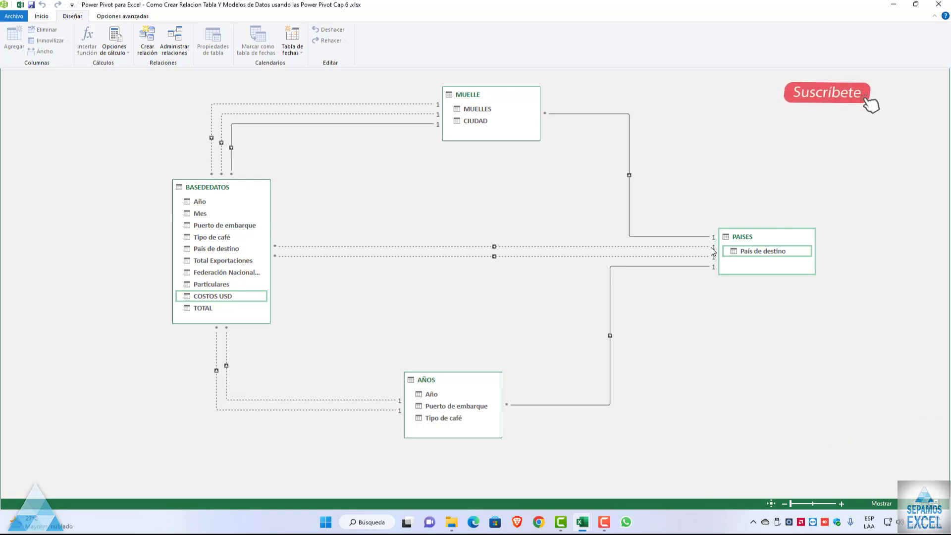
pyautogui.moveTo(765, 236)
pyautogui.moveTo(727, 238)
pyautogui.mouseDown()
pyautogui.moveTo(468, 244)
pyautogui.moveTo(531, 245)
pyautogui.mouseUp()
pyautogui.moveTo(436, 380); pyautogui.dragTo(466, 374)
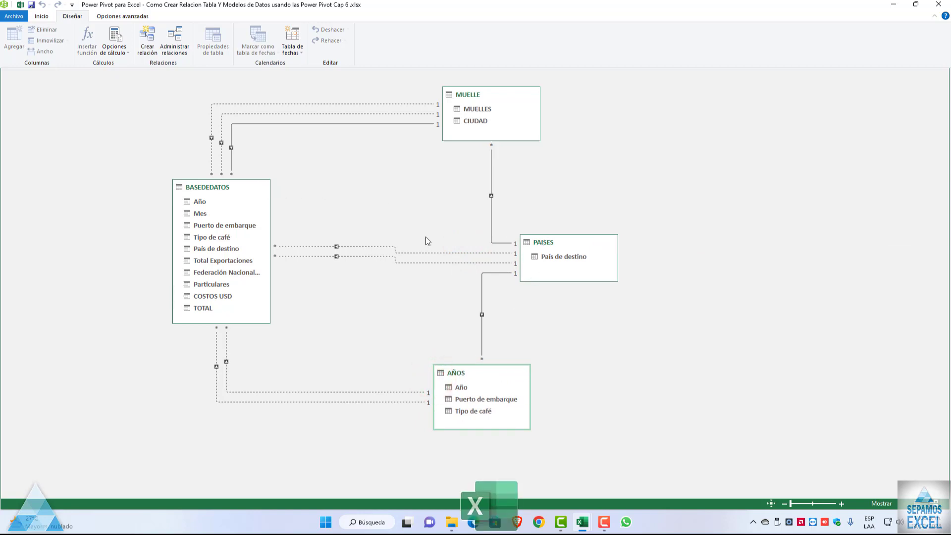
pyautogui.click(512, 259)
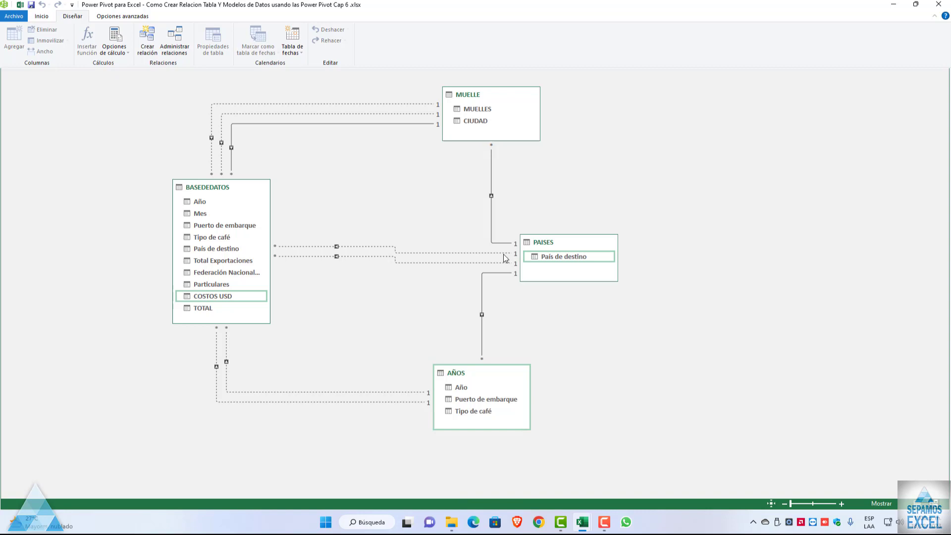
# Attempt linking Particulares and TOTAL to AÑOS; both are refused with errors
pyautogui.moveTo(537, 247); pyautogui.dragTo(536, 241)
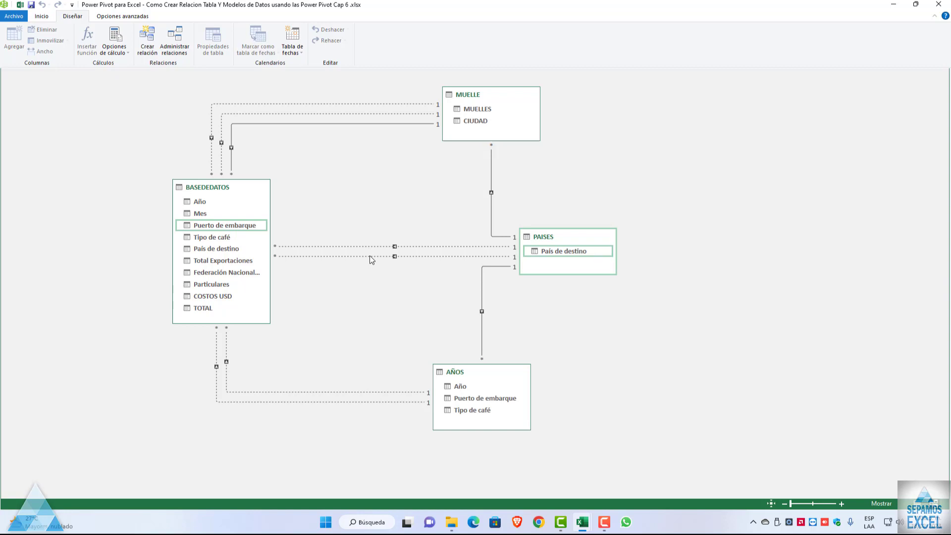
pyautogui.moveTo(221, 187)
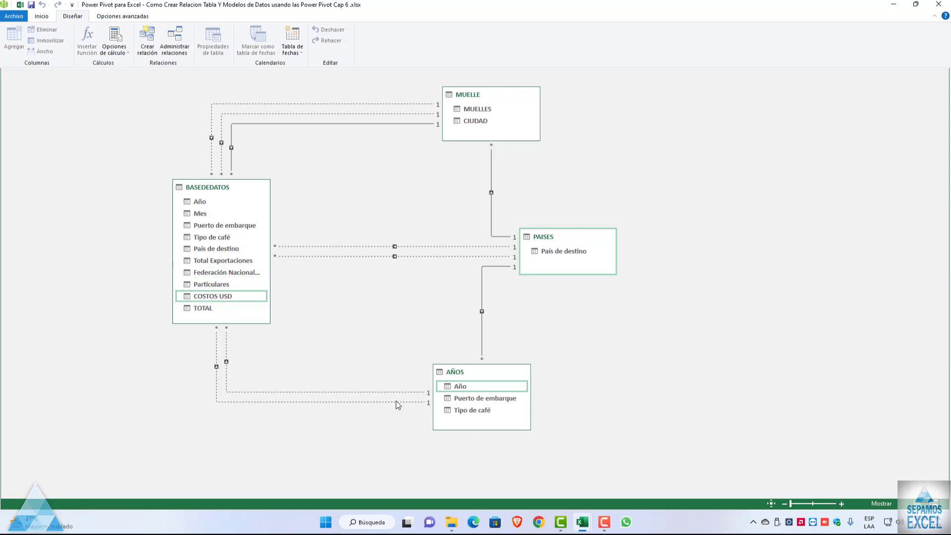
pyautogui.moveTo(221, 282)
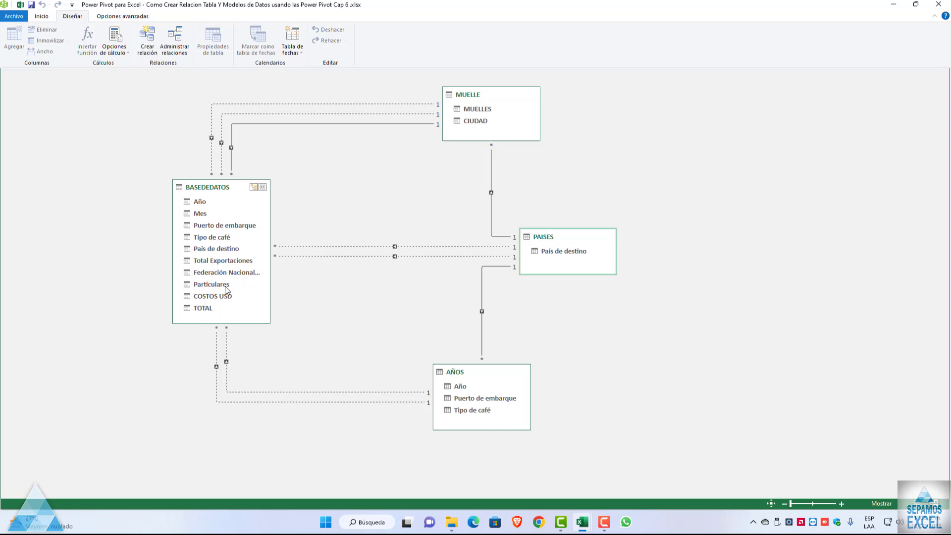
pyautogui.moveTo(226, 288); pyautogui.dragTo(449, 417)
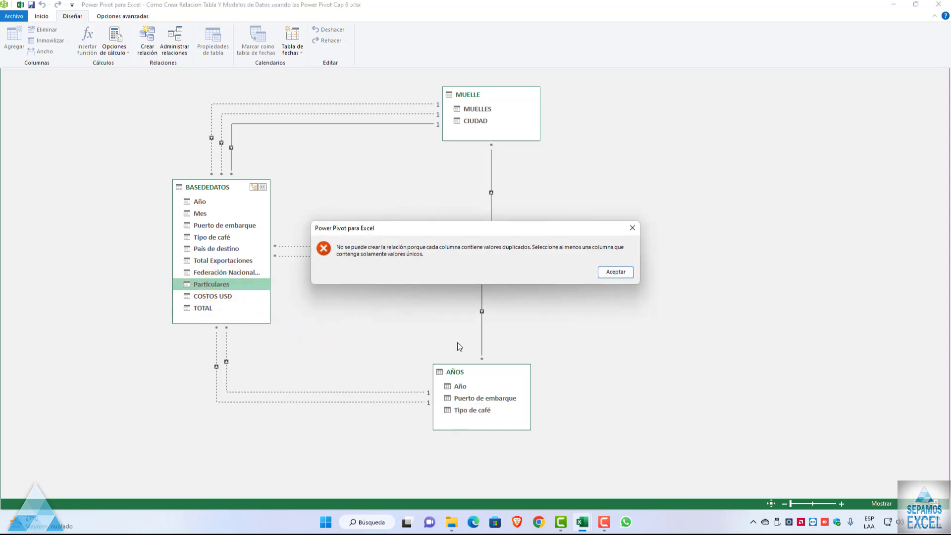
pyautogui.click(616, 272)
pyautogui.moveTo(204, 308); pyautogui.dragTo(450, 418)
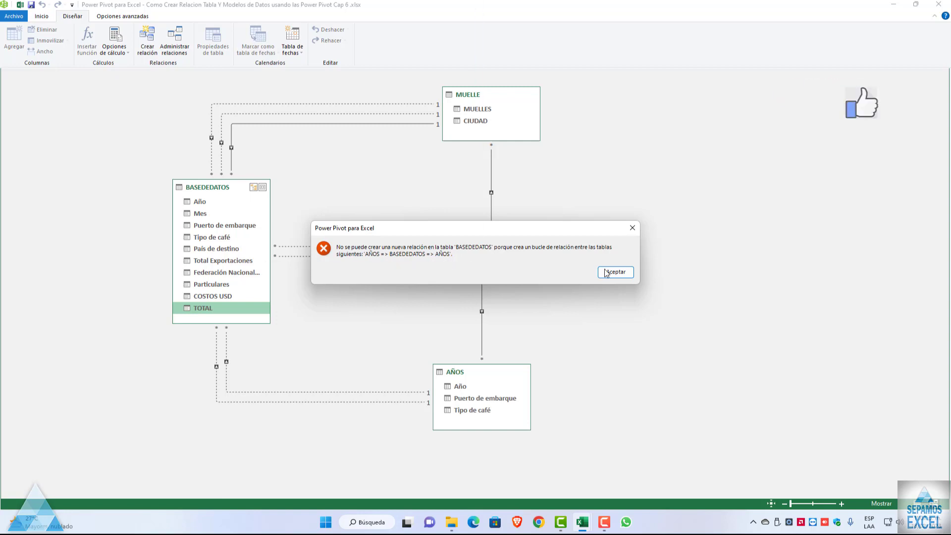
pyautogui.click(616, 273)
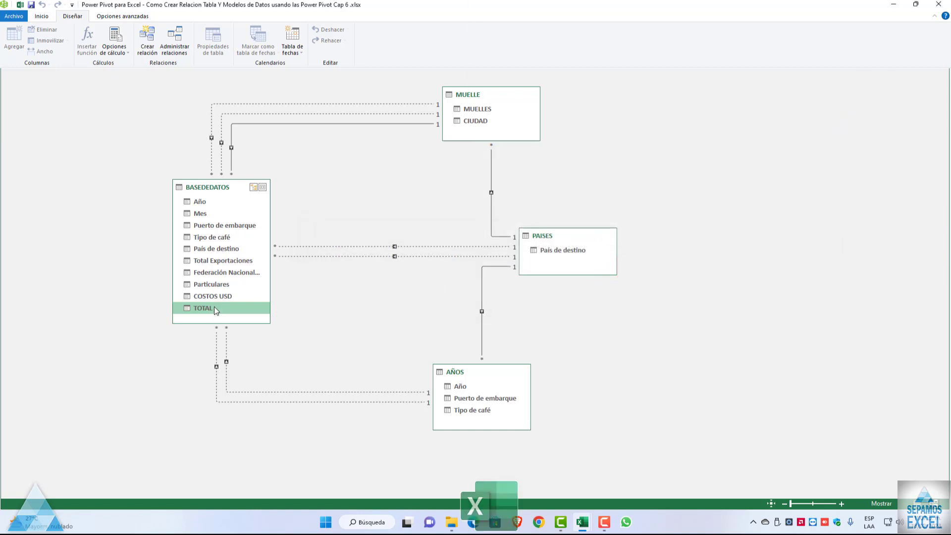
# After TOTAL-to-CIUDAD is refused, link TOTAL to País de destino in PAISES
pyautogui.moveTo(209, 307); pyautogui.dragTo(459, 125)
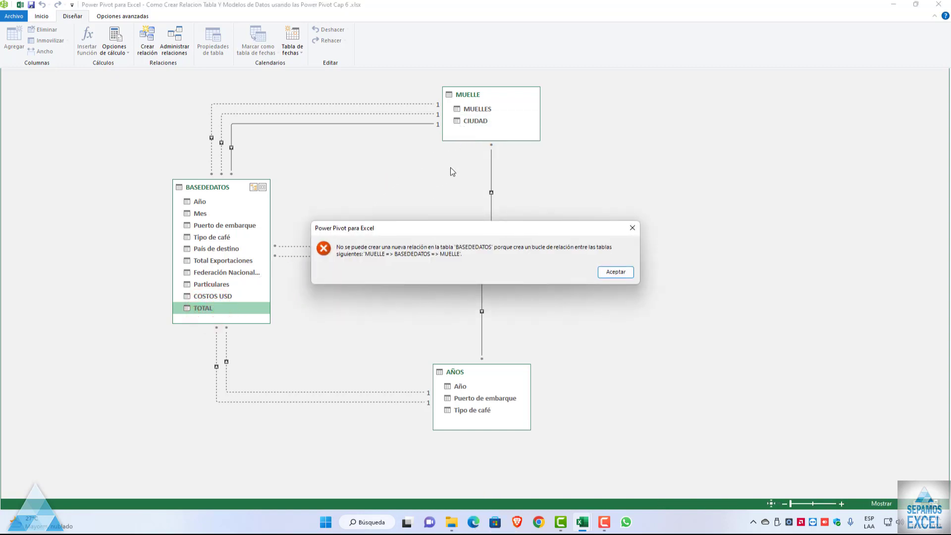
pyautogui.click(613, 270)
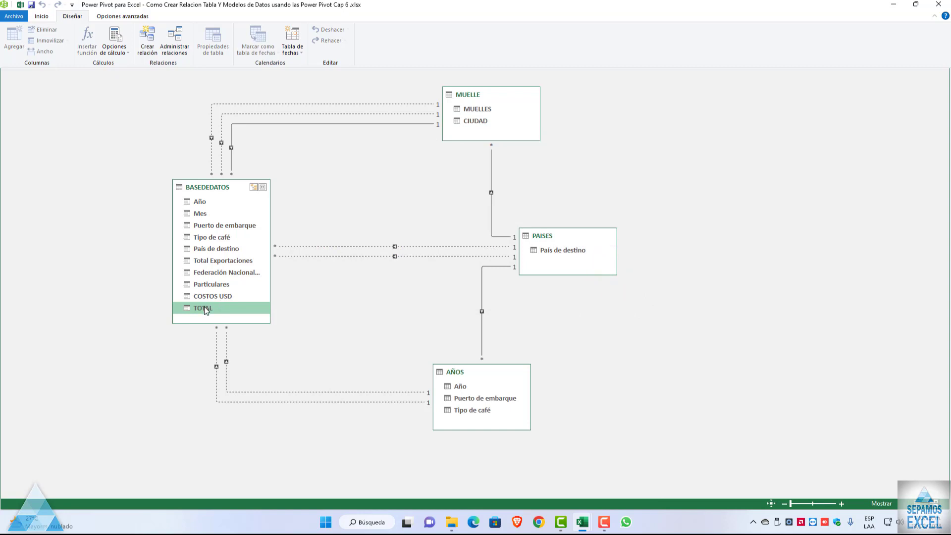
pyautogui.moveTo(204, 306); pyautogui.dragTo(533, 251)
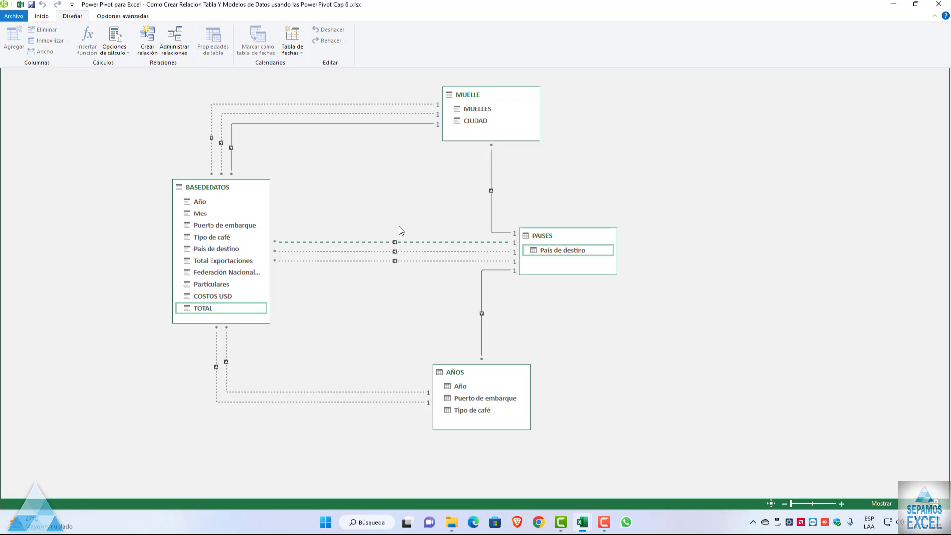
pyautogui.click(258, 141)
# Start a new relationship from BASEDEDATOS, settling on Mes as its column
pyautogui.click(147, 49)
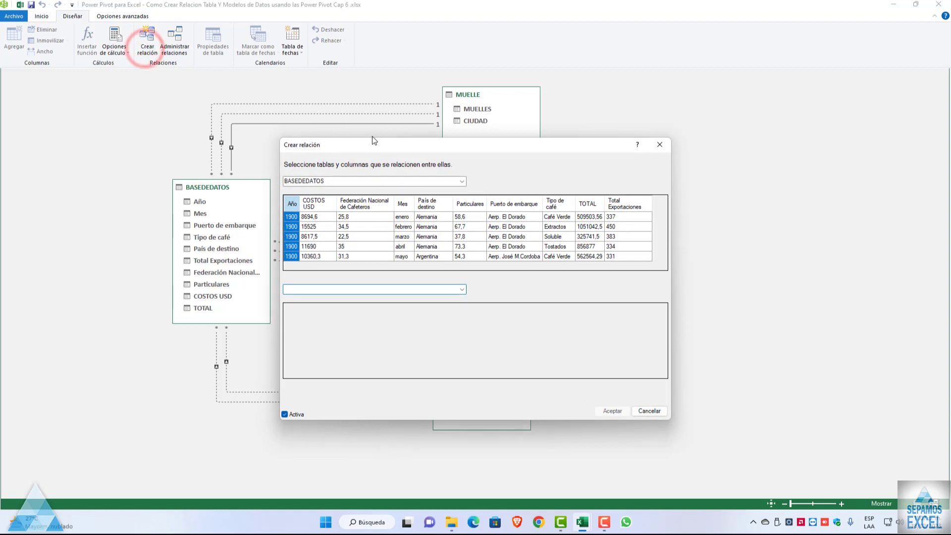
pyautogui.moveTo(428, 151)
pyautogui.mouseDown()
pyautogui.moveTo(623, 144)
pyautogui.moveTo(419, 117)
pyautogui.mouseUp()
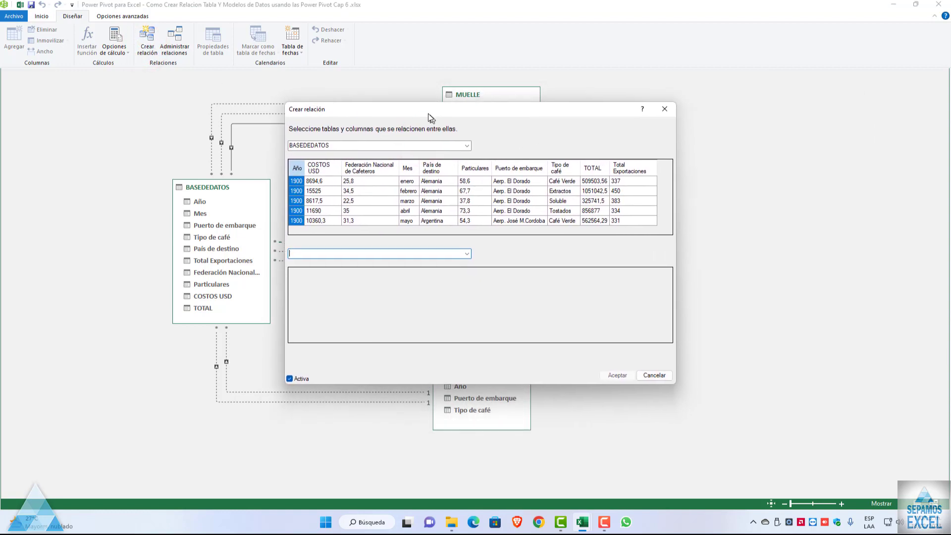
pyautogui.click(570, 165)
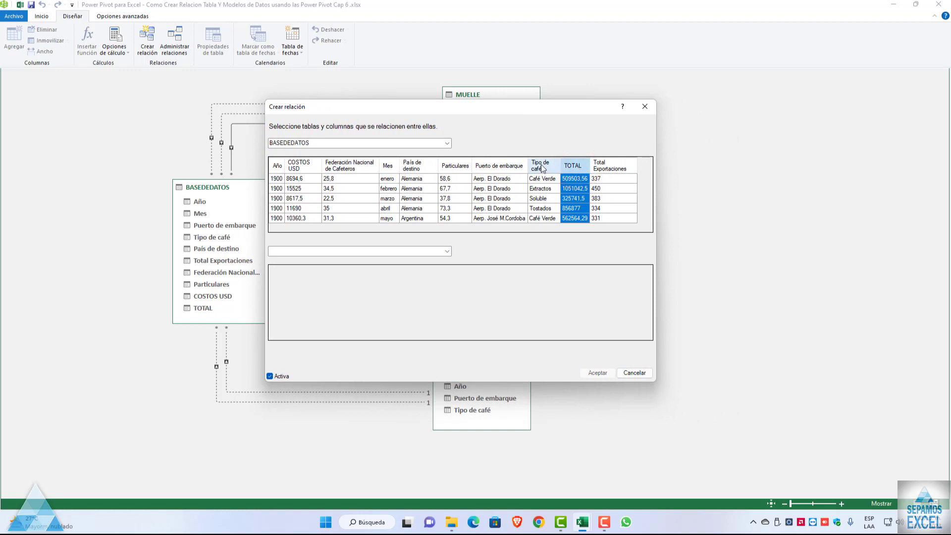
pyautogui.click(606, 166)
pyautogui.click(570, 167)
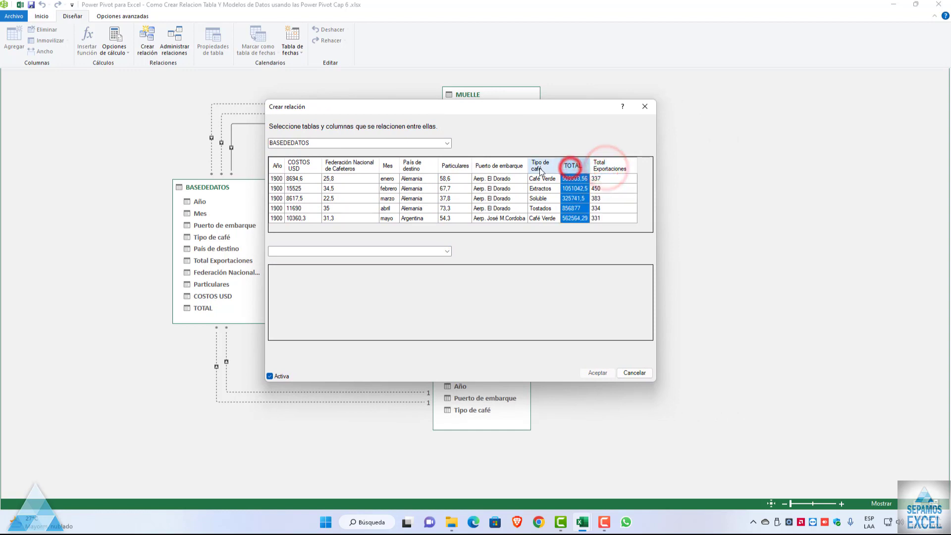
pyautogui.click(540, 167)
pyautogui.click(499, 166)
pyautogui.click(461, 168)
pyautogui.click(422, 165)
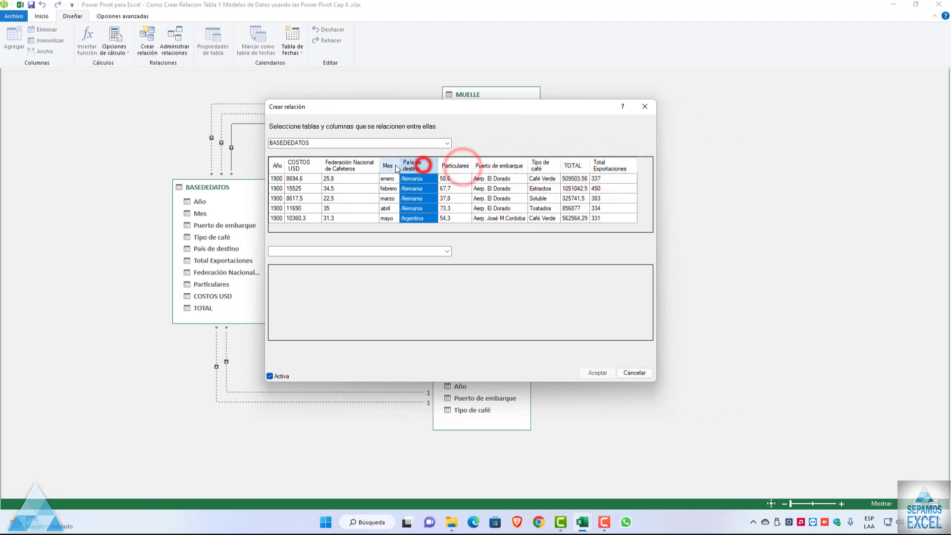
pyautogui.click(391, 167)
pyautogui.moveTo(383, 115)
pyautogui.mouseDown()
pyautogui.moveTo(460, 115)
pyautogui.moveTo(437, 110)
pyautogui.mouseUp()
# Pair Mes with AÑOS; after the filter-path refusal, select COSTOS USD instead
pyautogui.click(499, 245)
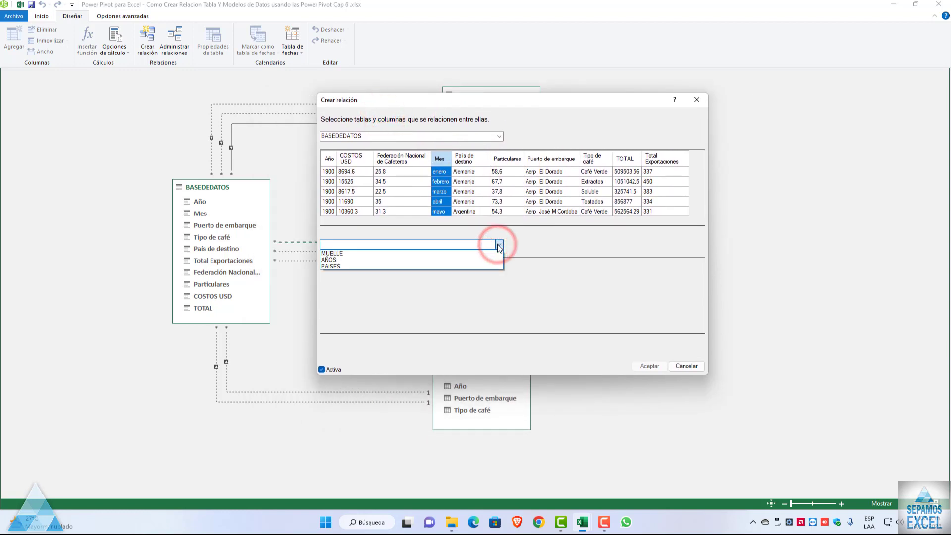
pyautogui.click(404, 259)
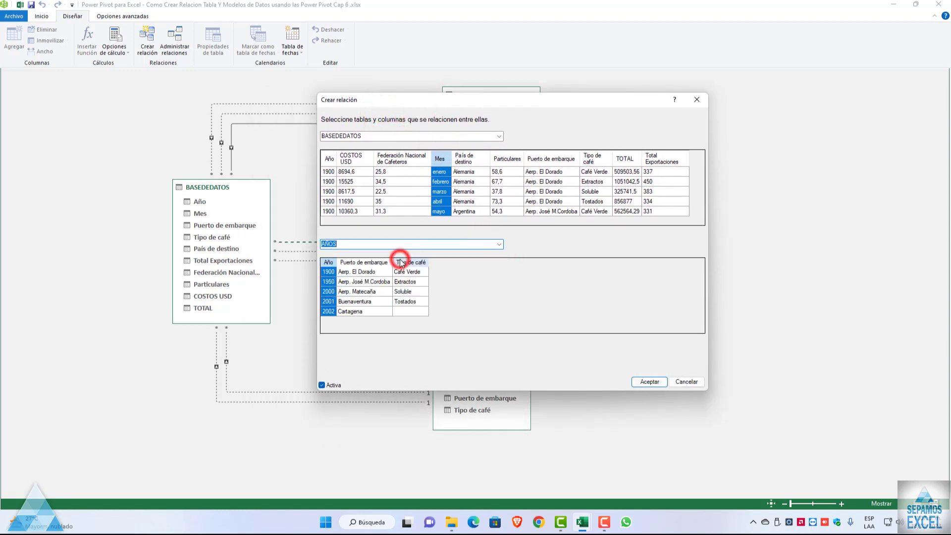
pyautogui.click(651, 385)
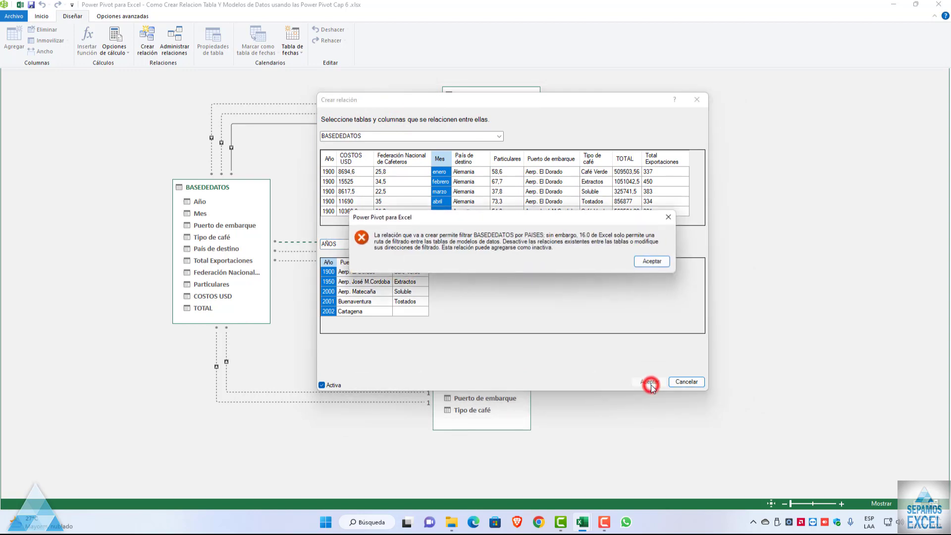
pyautogui.click(654, 262)
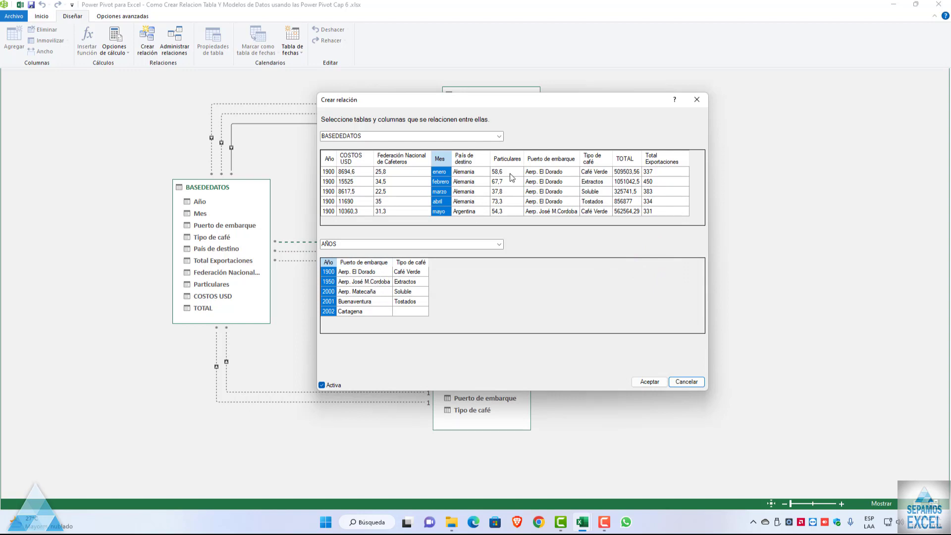
pyautogui.click(352, 159)
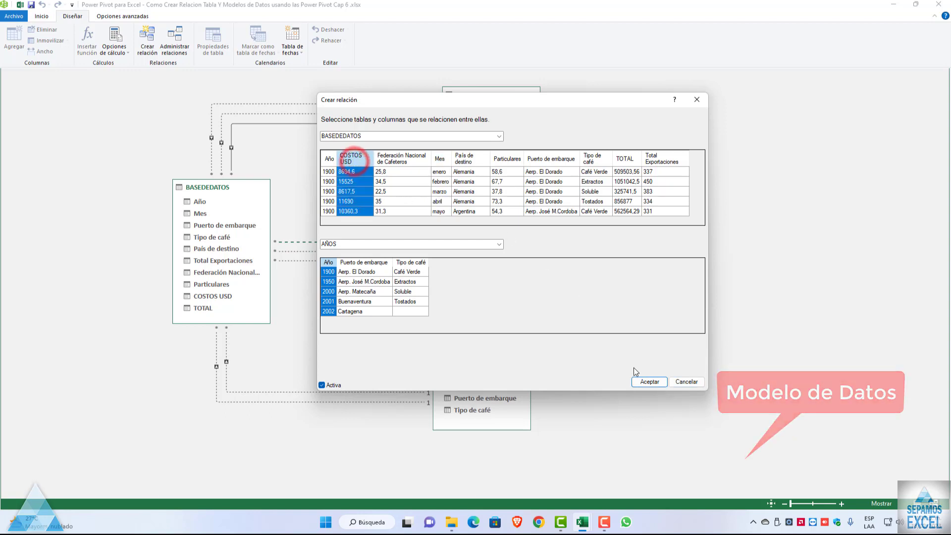
# Try relating COSTOS USD, Federación Nacional de Cafeteros and Total Exportaciones to AÑOS; all are rejected
pyautogui.click(644, 382)
pyautogui.click(651, 260)
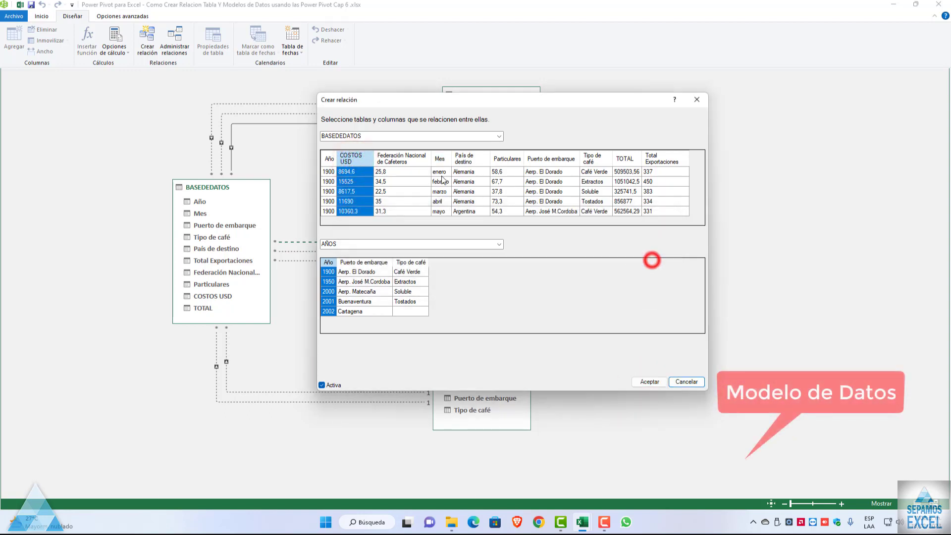
pyautogui.click(409, 158)
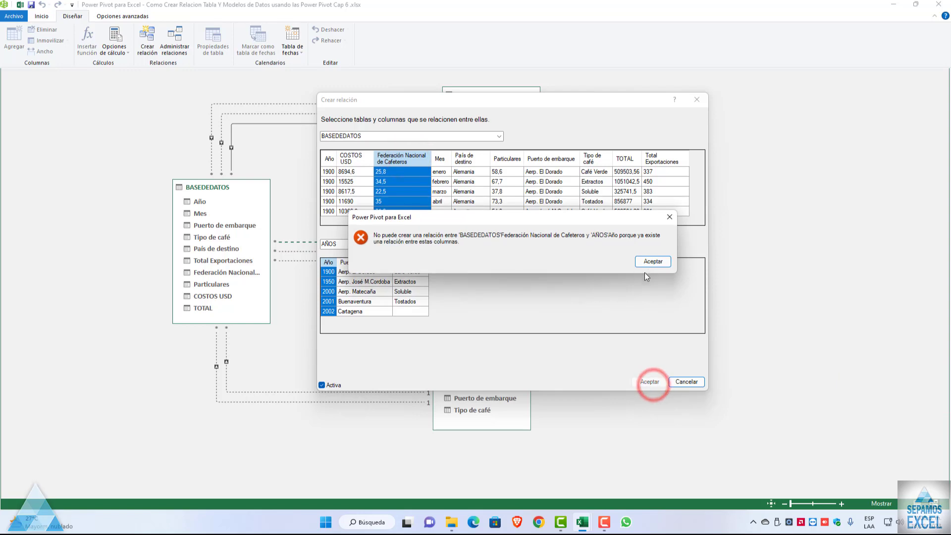
pyautogui.click(650, 261)
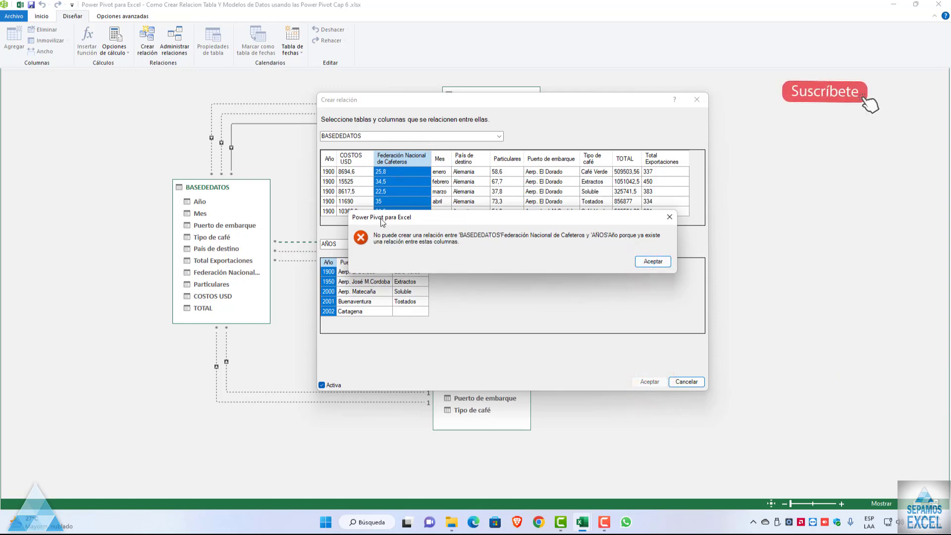
pyautogui.click(651, 261)
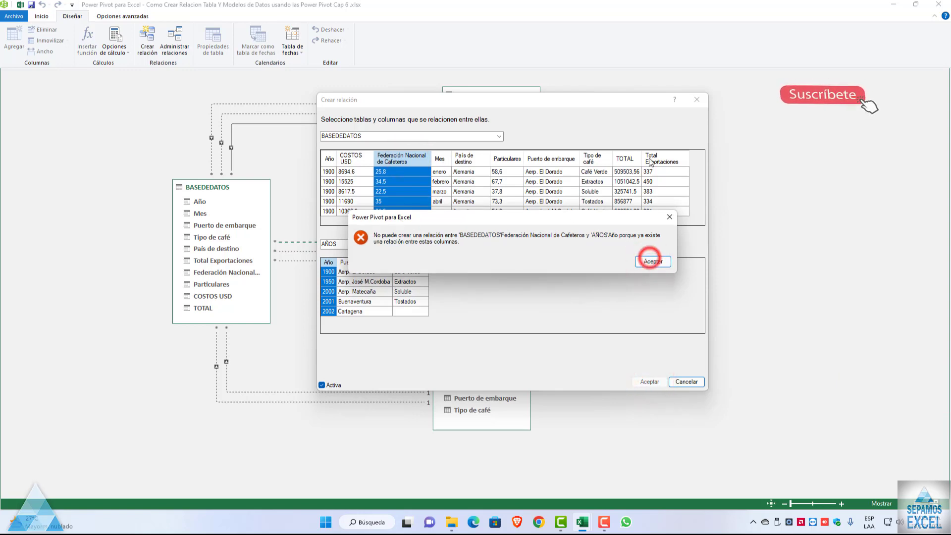
pyautogui.click(659, 158)
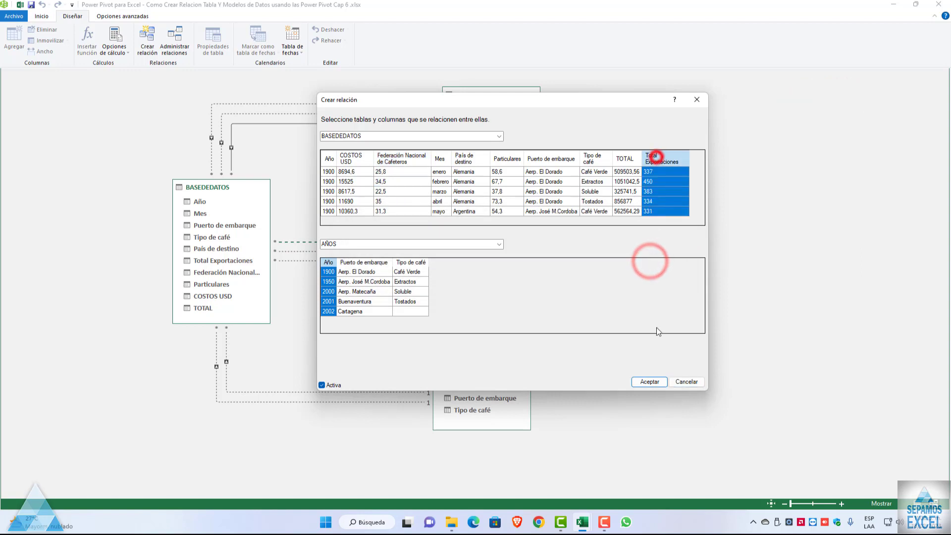
pyautogui.click(649, 381)
pyautogui.click(653, 262)
# Try TOTAL and Tipo de café too, both rejected, then close Crear relación
pyautogui.click(624, 159)
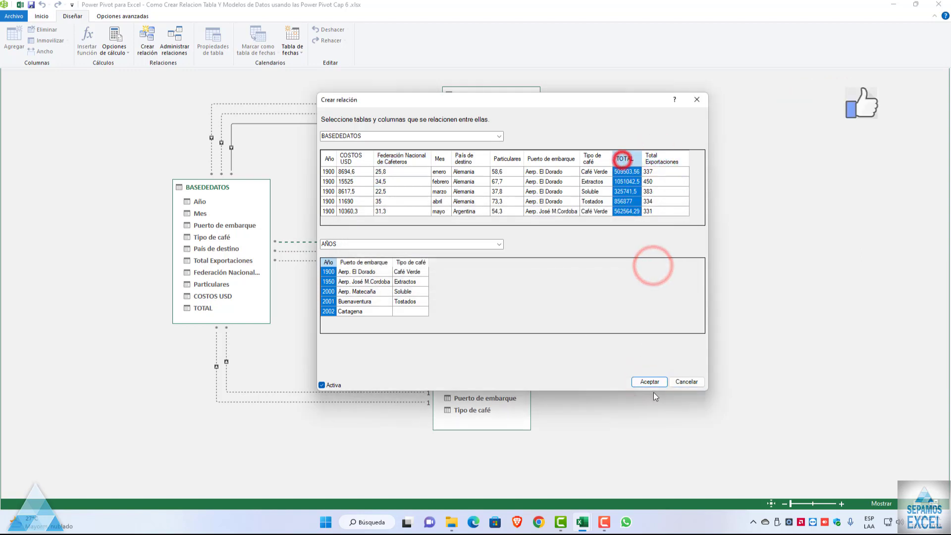
pyautogui.click(649, 382)
pyautogui.click(652, 262)
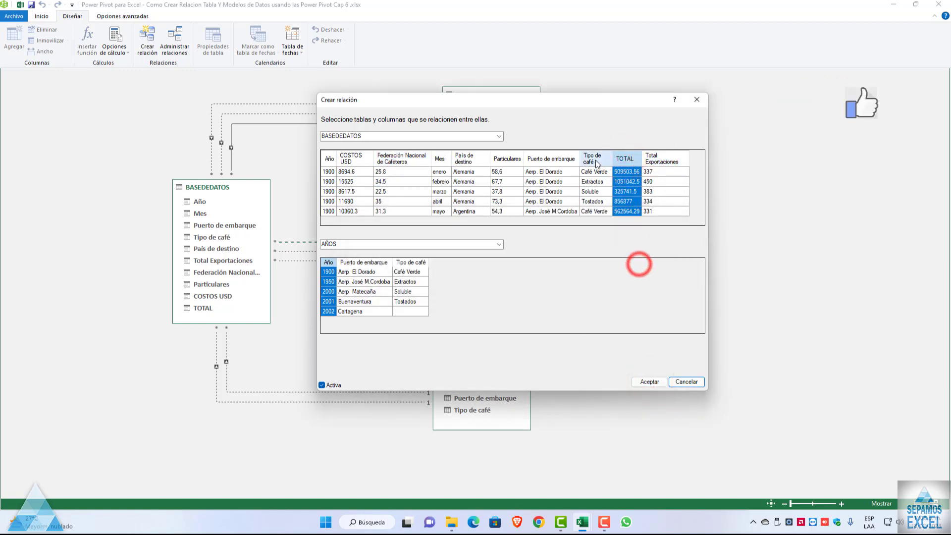
pyautogui.click(595, 159)
pyautogui.click(649, 382)
pyautogui.click(654, 258)
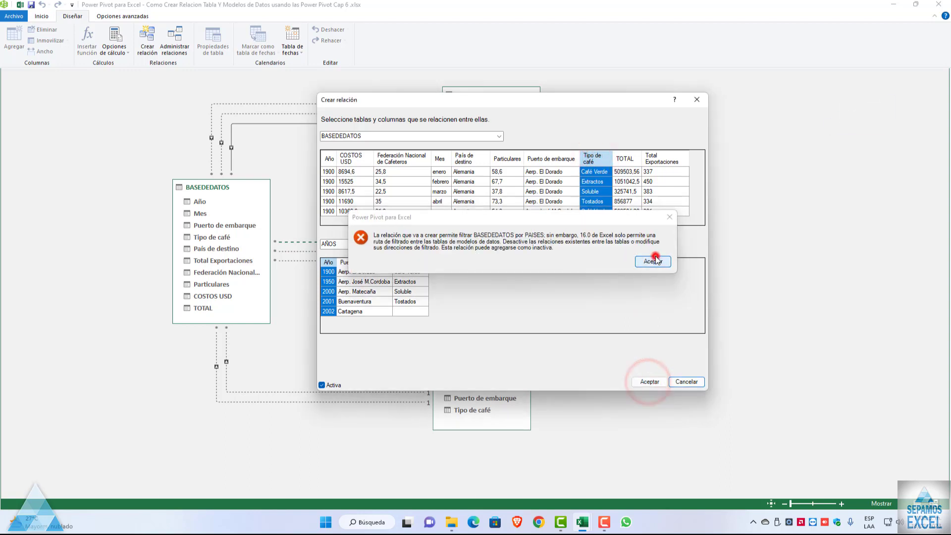
pyautogui.click(705, 100)
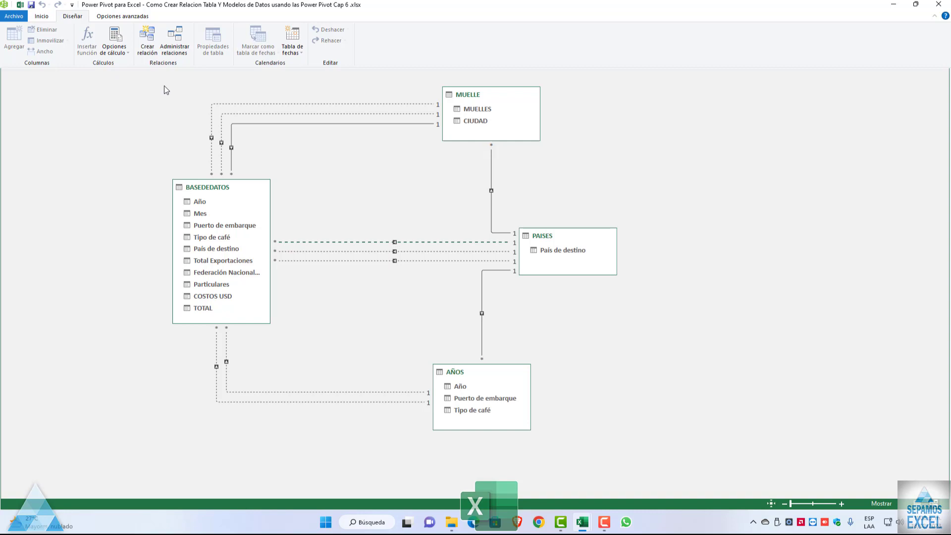
# Show Administrar relaciones widened, sorted by active status and Tabla 1
pyautogui.click(175, 48)
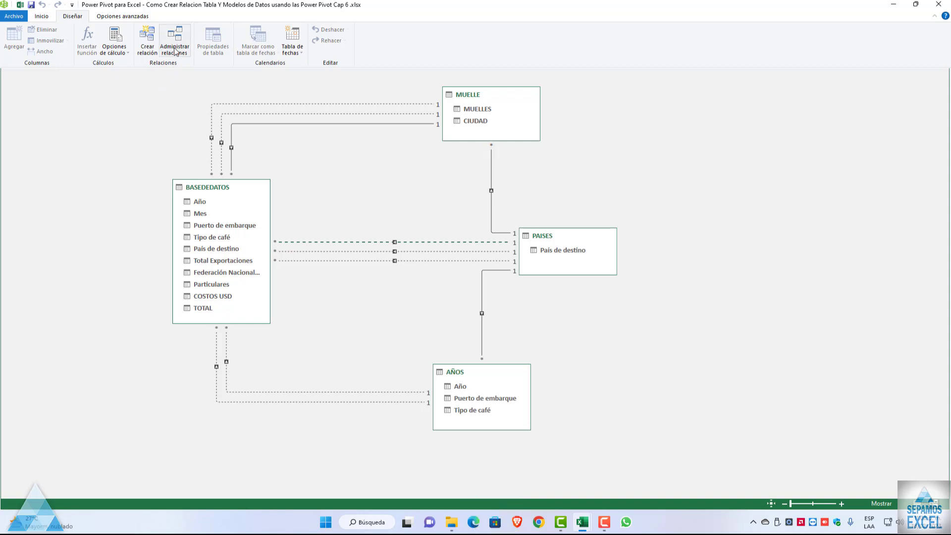
pyautogui.moveTo(248, 122); pyautogui.dragTo(359, 123)
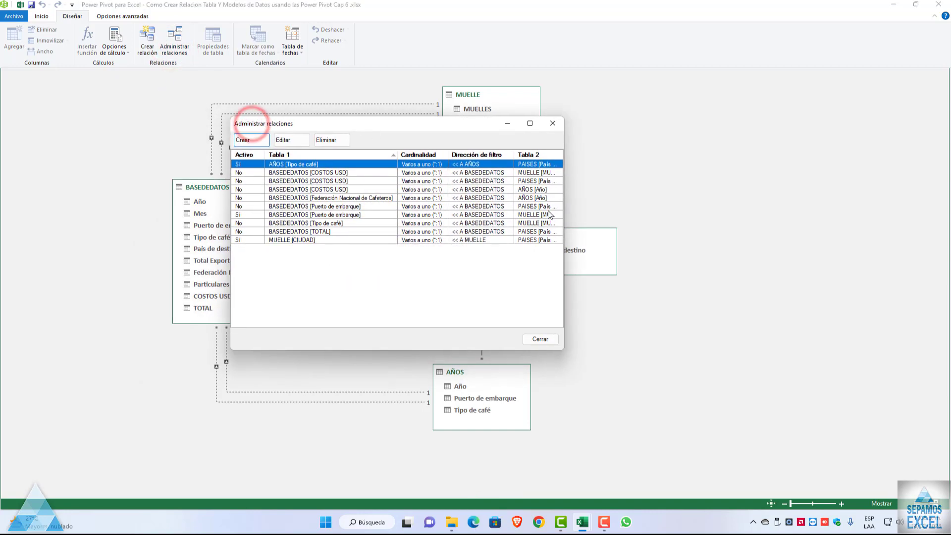
pyautogui.moveTo(565, 210); pyautogui.dragTo(600, 212)
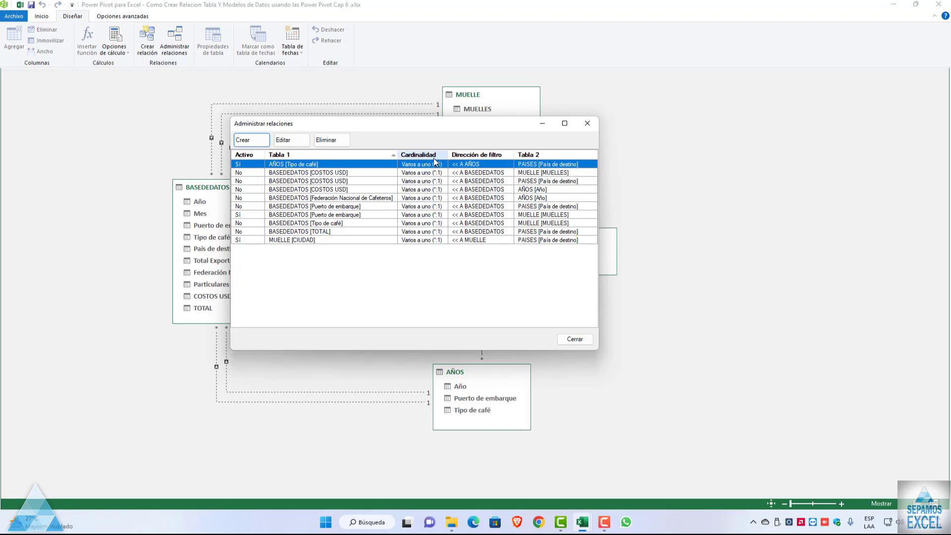
pyautogui.click(253, 156)
pyautogui.click(283, 155)
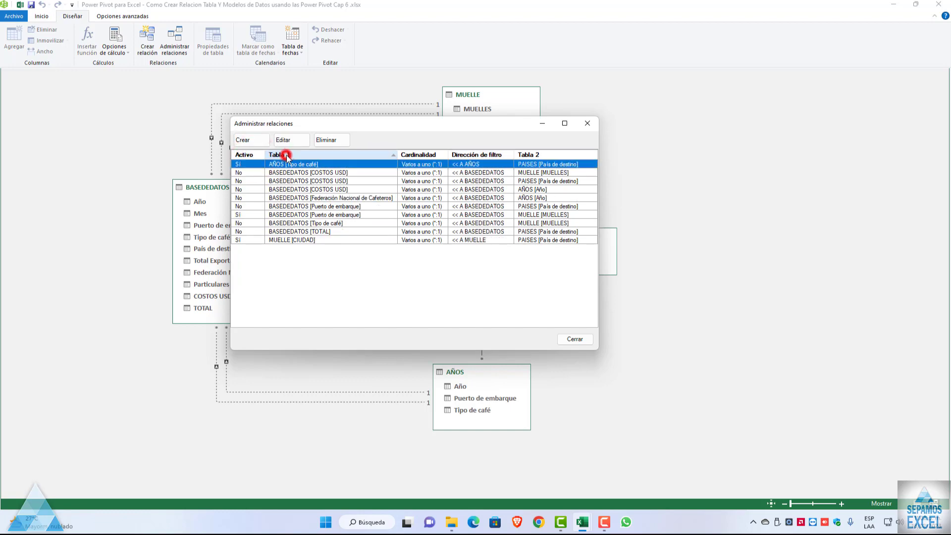
# Inspect the COSTOS USD to MUELLE relationship, close it, and select the AÑOS Tipo de café relationship
pyautogui.doubleClick(291, 172)
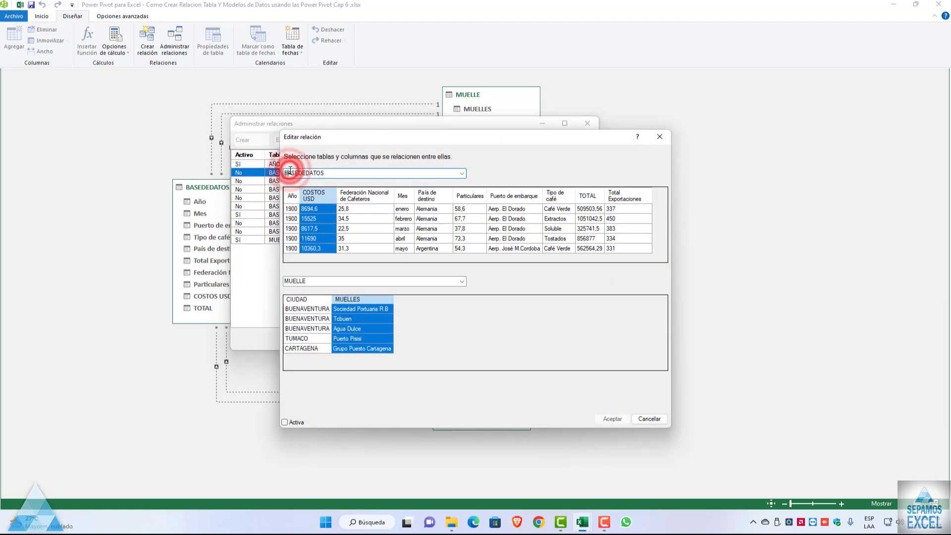
pyautogui.moveTo(373, 139)
pyautogui.mouseDown()
pyautogui.moveTo(531, 155)
pyautogui.moveTo(535, 147)
pyautogui.mouseUp()
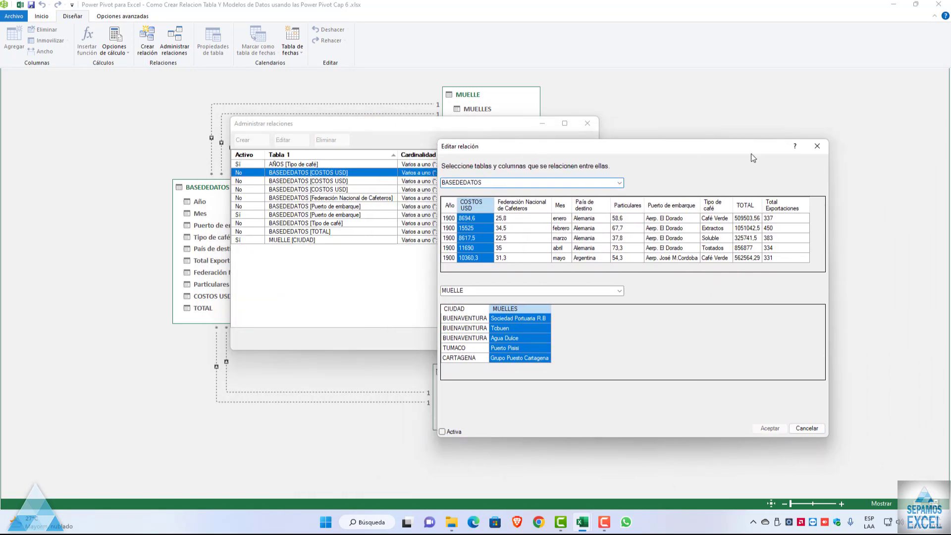
pyautogui.click(817, 146)
pyautogui.moveTo(449, 124); pyautogui.dragTo(348, 110)
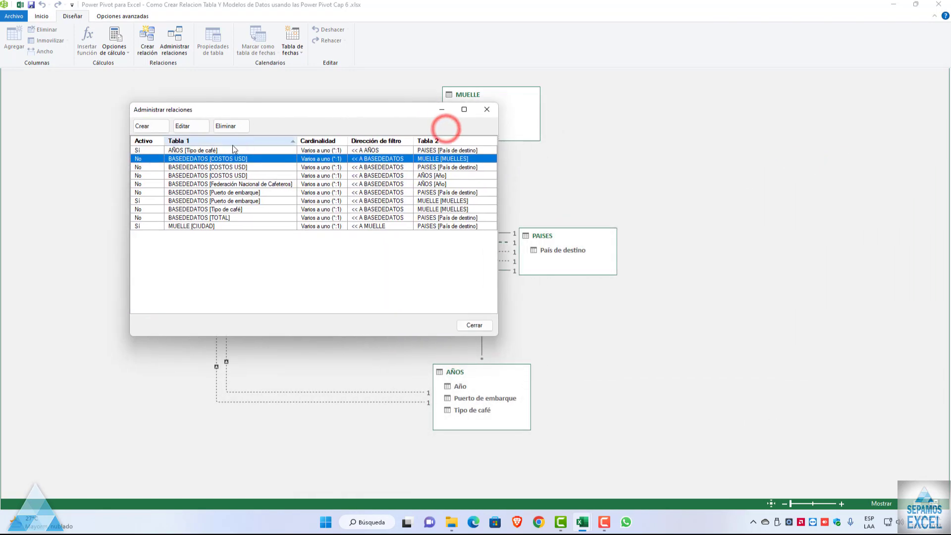
pyautogui.click(189, 150)
pyautogui.moveTo(272, 104); pyautogui.dragTo(185, 99)
# Edit the AÑOS to PAISES relationship, switching its first table to BASEDEDATOS
pyautogui.doubleClick(147, 138)
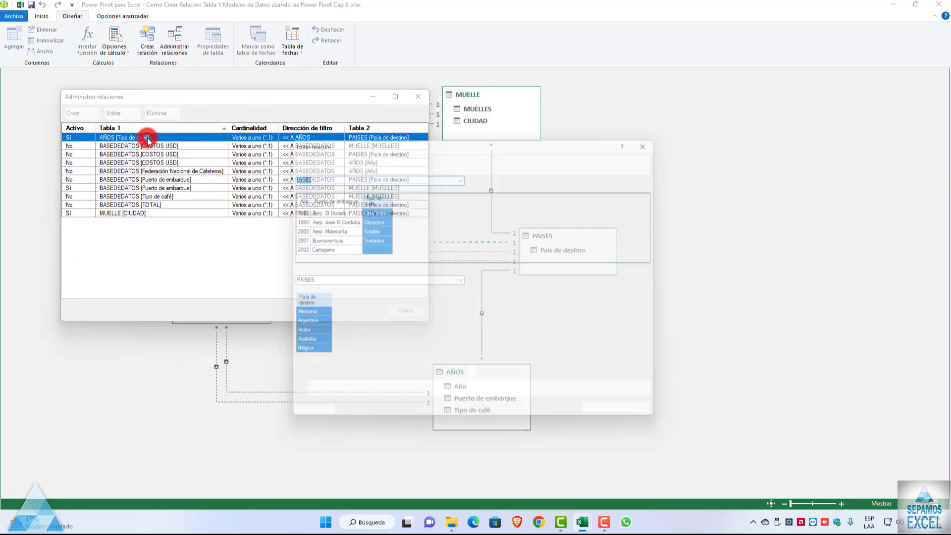
pyautogui.moveTo(409, 138); pyautogui.dragTo(566, 94)
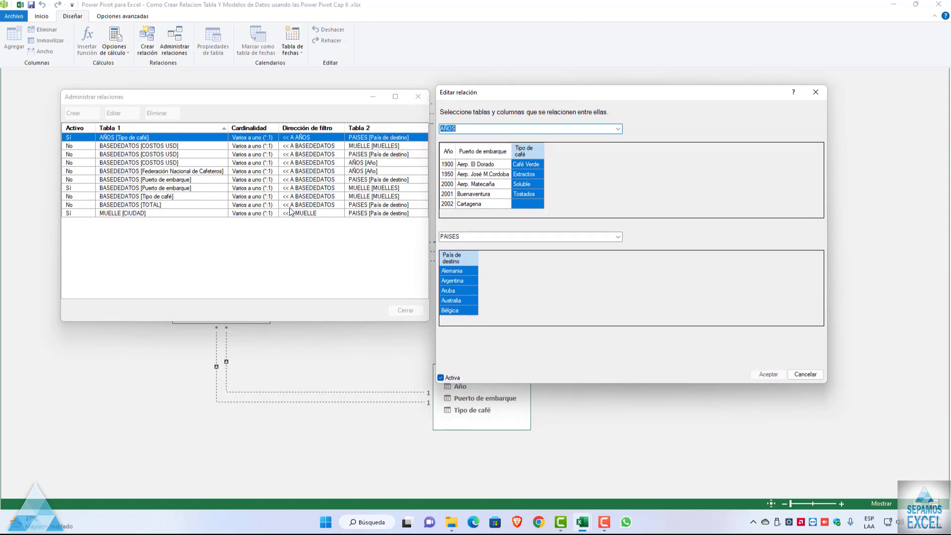
pyautogui.click(617, 128)
pyautogui.click(545, 135)
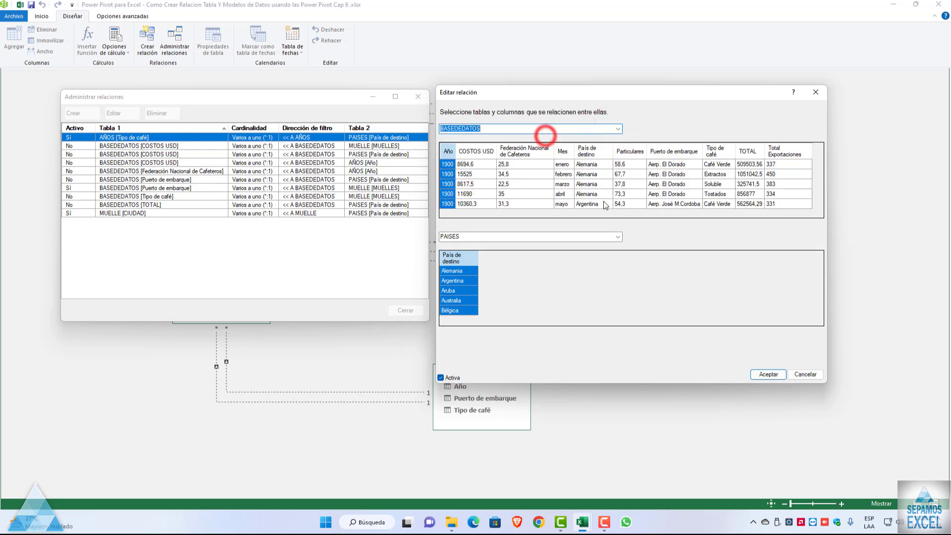
# Cancel the edit after the filter-path error and open the COSTOS USD to MUELLE MUELLES relationship
pyautogui.click(768, 375)
pyautogui.click(772, 255)
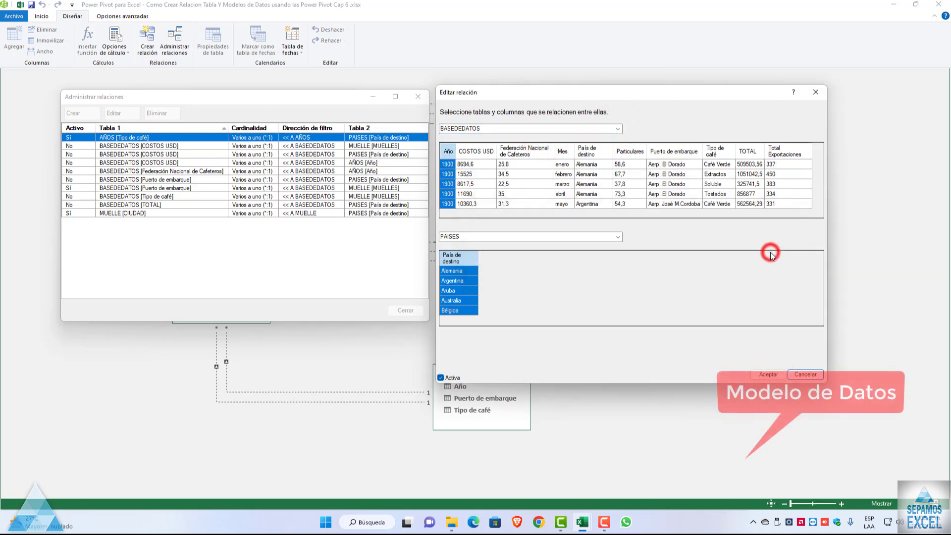
pyautogui.click(803, 375)
pyautogui.doubleClick(154, 146)
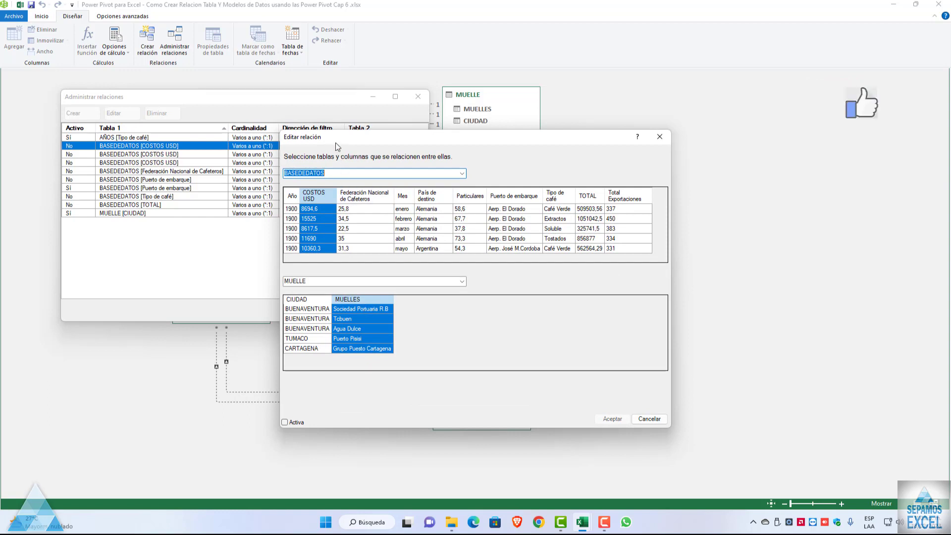
pyautogui.moveTo(337, 142)
pyautogui.mouseDown()
pyautogui.moveTo(495, 104)
pyautogui.moveTo(492, 97)
pyautogui.mouseUp()
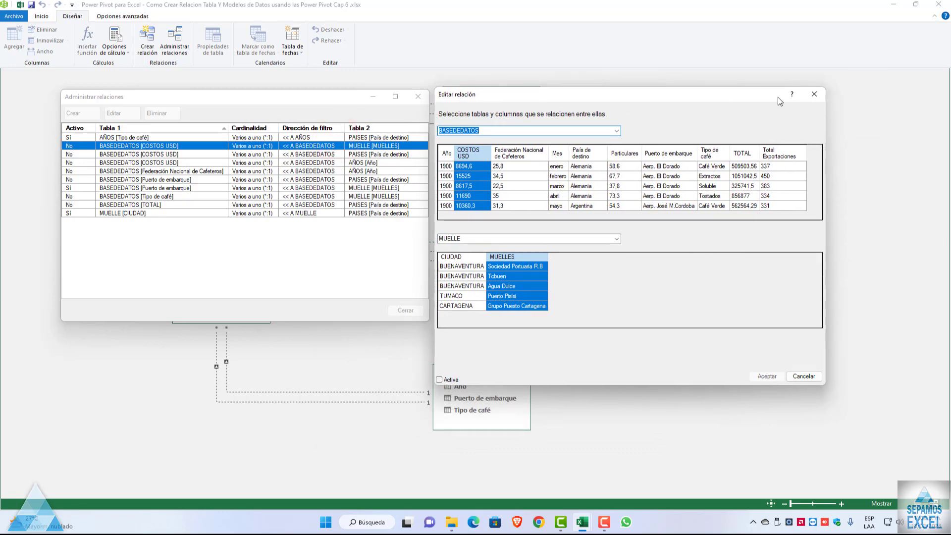
pyautogui.click(814, 94)
pyautogui.doubleClick(169, 154)
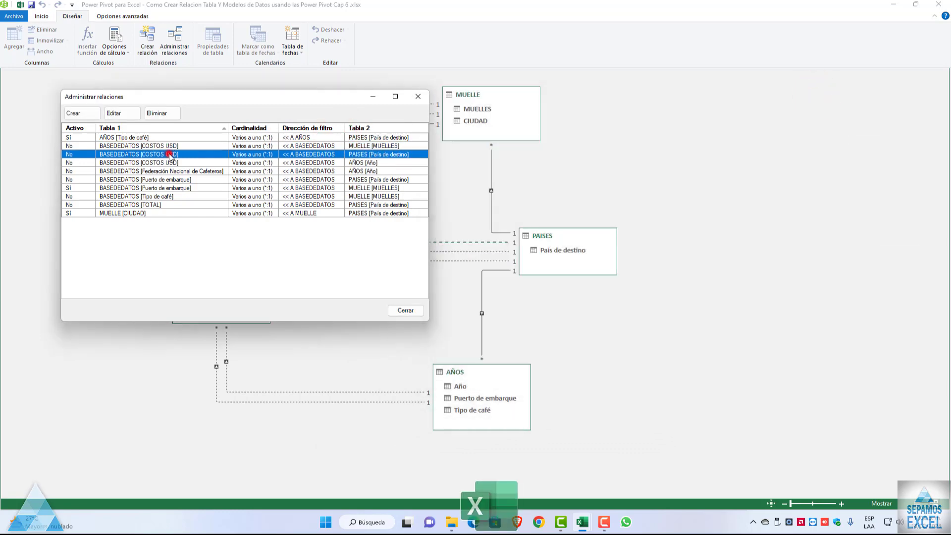
pyautogui.moveTo(406, 140); pyautogui.dragTo(566, 93)
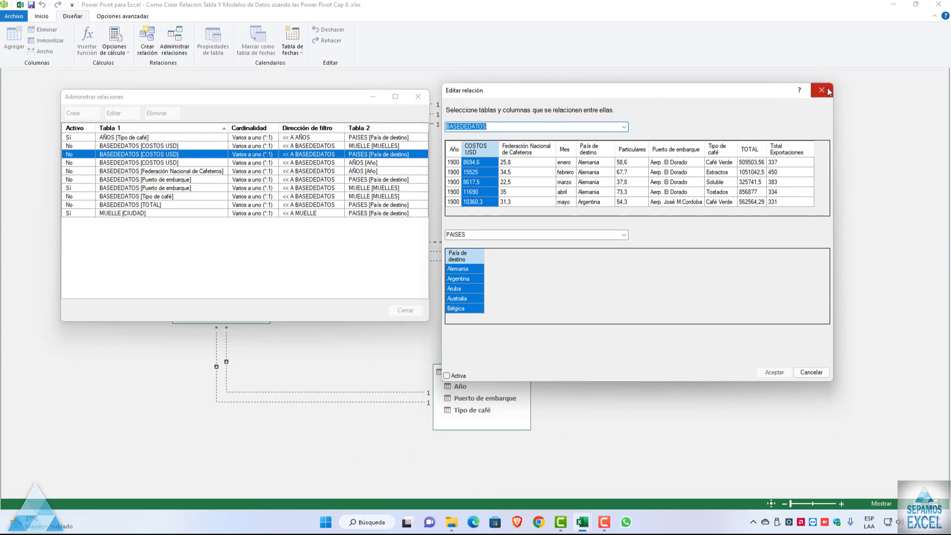
pyautogui.click(830, 92)
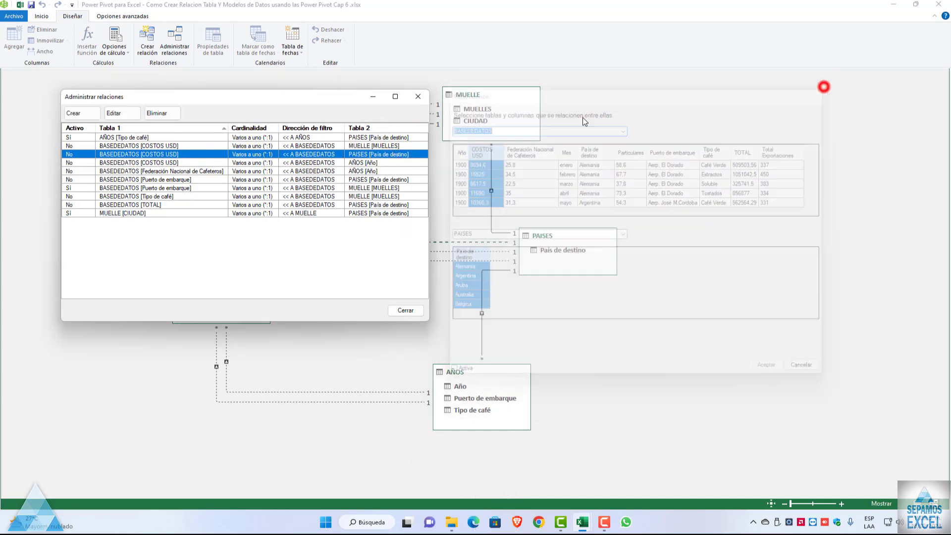
pyautogui.doubleClick(169, 164)
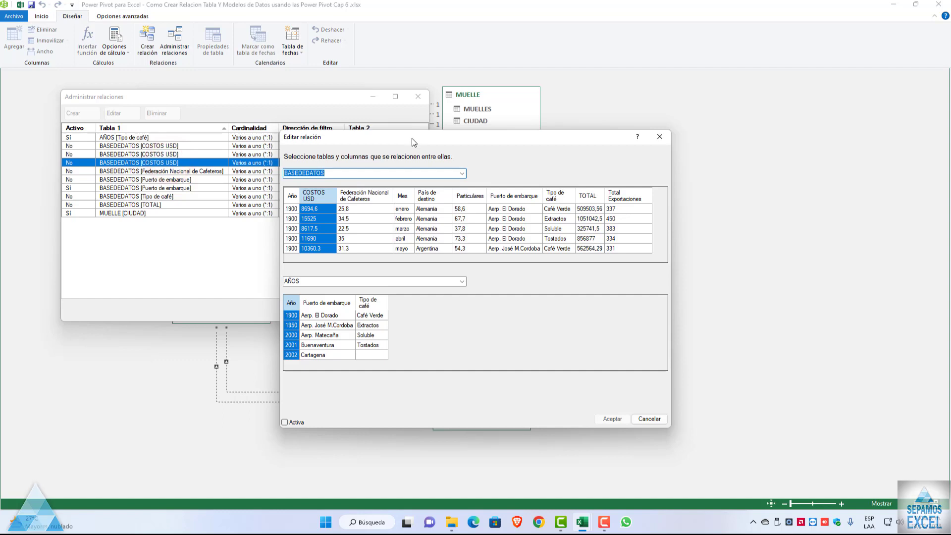
pyautogui.moveTo(424, 140); pyautogui.dragTo(581, 100)
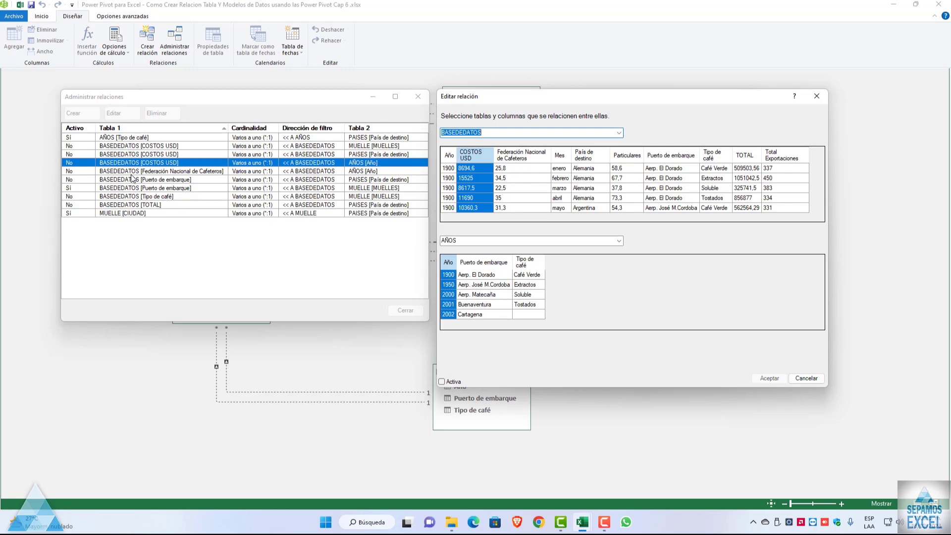
pyautogui.click(811, 379)
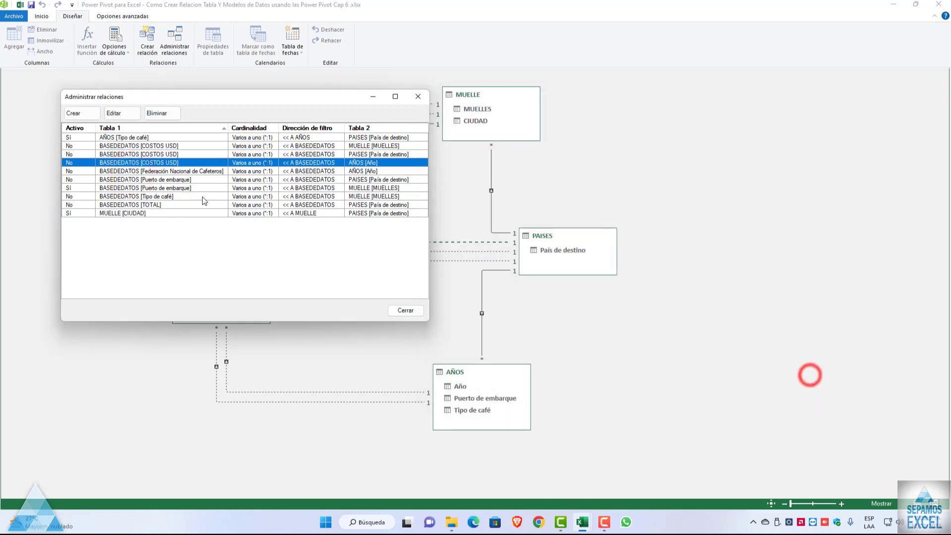
pyautogui.doubleClick(163, 171)
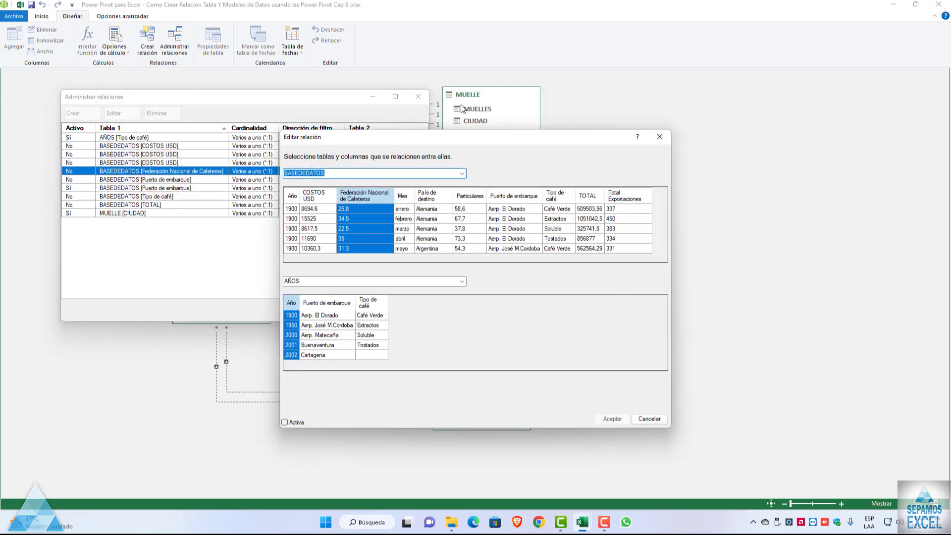
pyautogui.moveTo(457, 137)
pyautogui.mouseDown()
pyautogui.moveTo(621, 99)
pyautogui.moveTo(619, 89)
pyautogui.mouseUp()
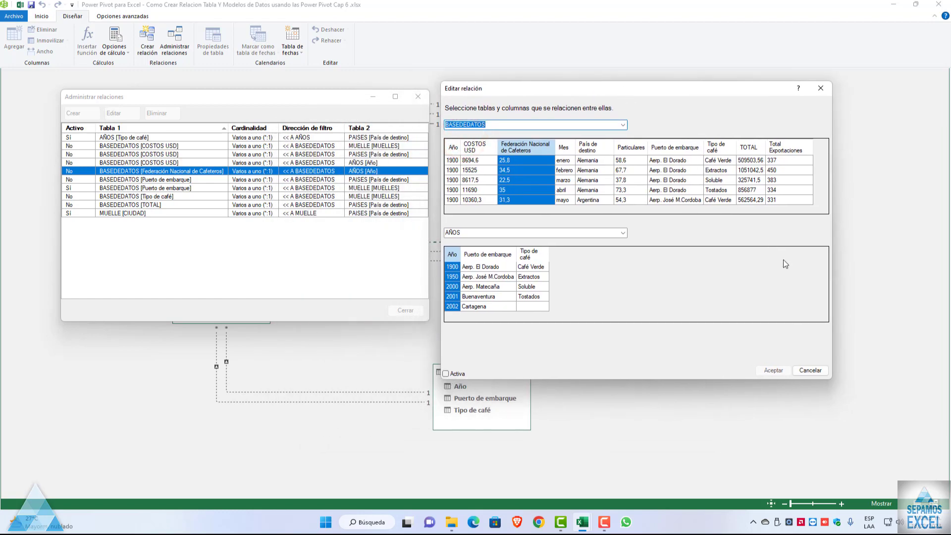
pyautogui.click(808, 370)
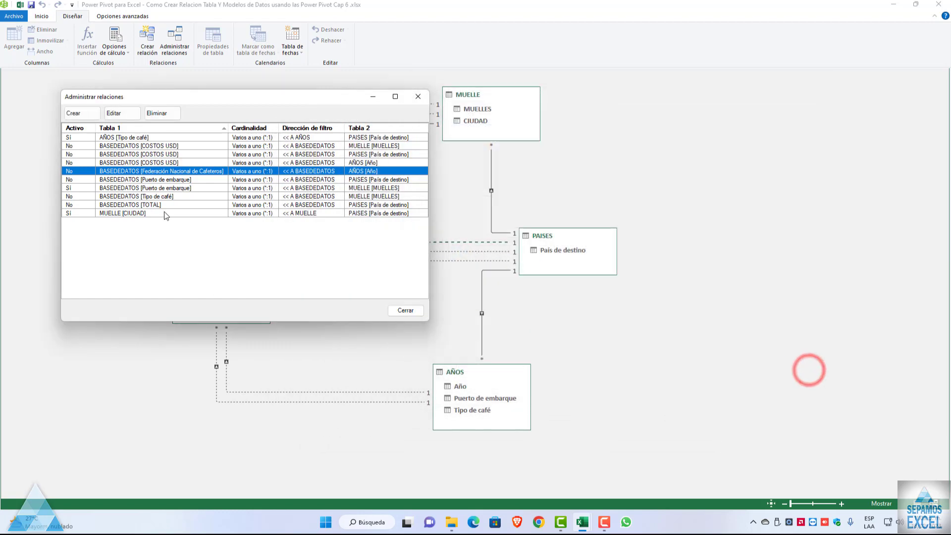
pyautogui.click(147, 179)
pyautogui.doubleClick(148, 179)
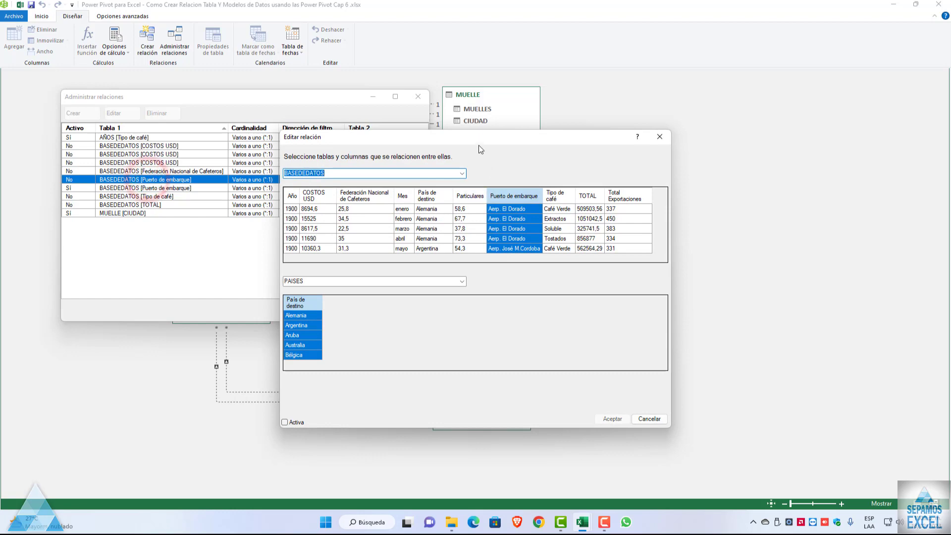
pyautogui.moveTo(497, 138); pyautogui.dragTo(654, 93)
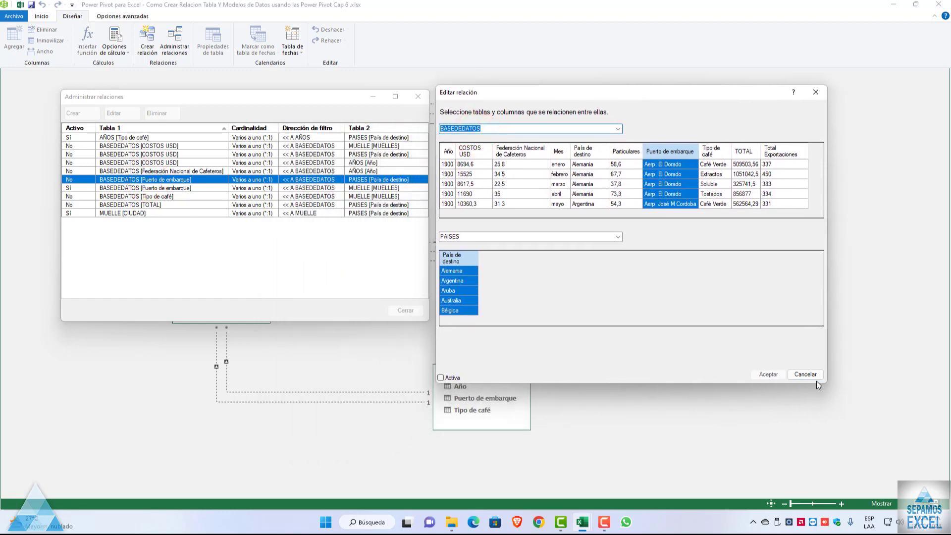
pyautogui.click(807, 375)
# Delete the Puerto de embarque to MUELLE and Federación Nacional de Cafeteros relationships
pyautogui.doubleClick(171, 189)
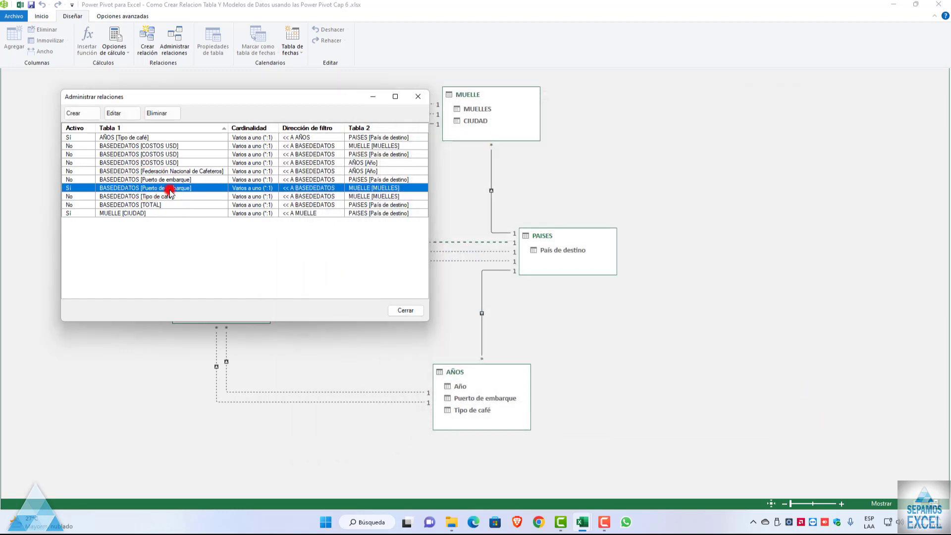
pyautogui.click(667, 138)
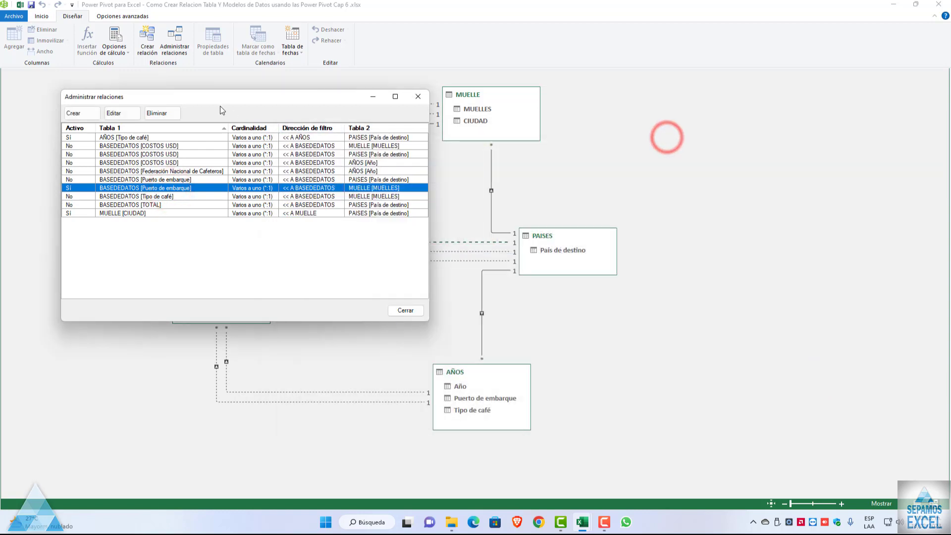
pyautogui.moveTo(219, 97); pyautogui.dragTo(411, 96)
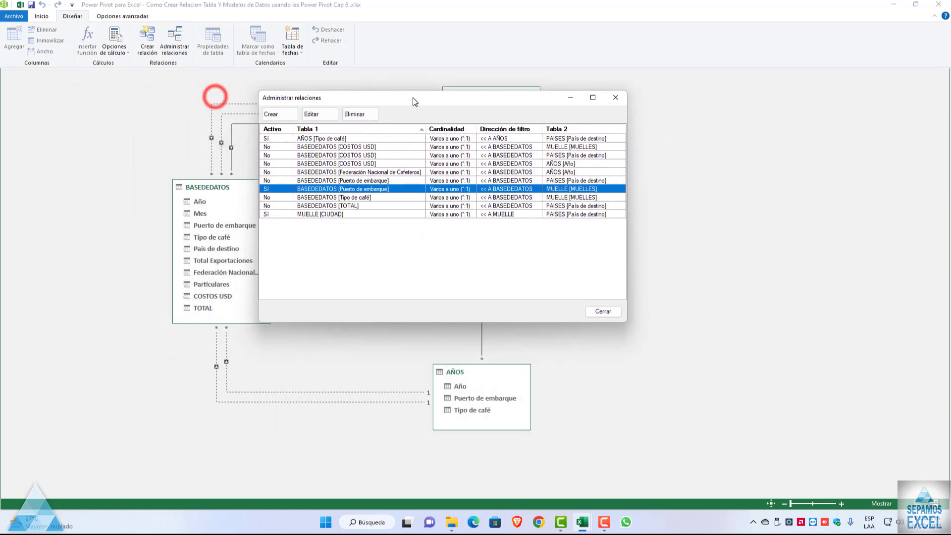
pyautogui.click(358, 113)
pyautogui.click(419, 231)
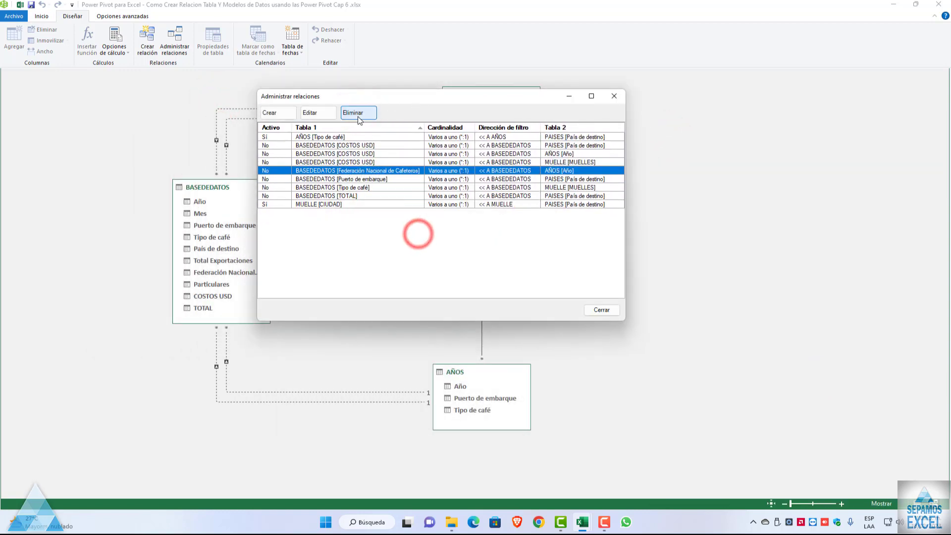
pyautogui.click(359, 113)
pyautogui.click(426, 227)
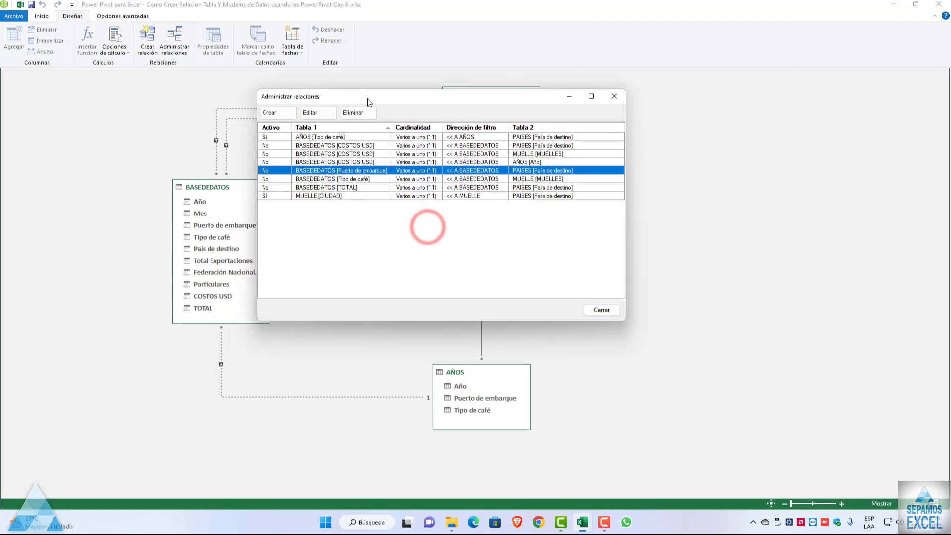
# Delete the COSTOS USD relationships to PAISES, AÑOS and MUELLE
pyautogui.moveTo(371, 101)
pyautogui.mouseDown()
pyautogui.moveTo(725, 148)
pyautogui.moveTo(546, 143)
pyautogui.mouseUp()
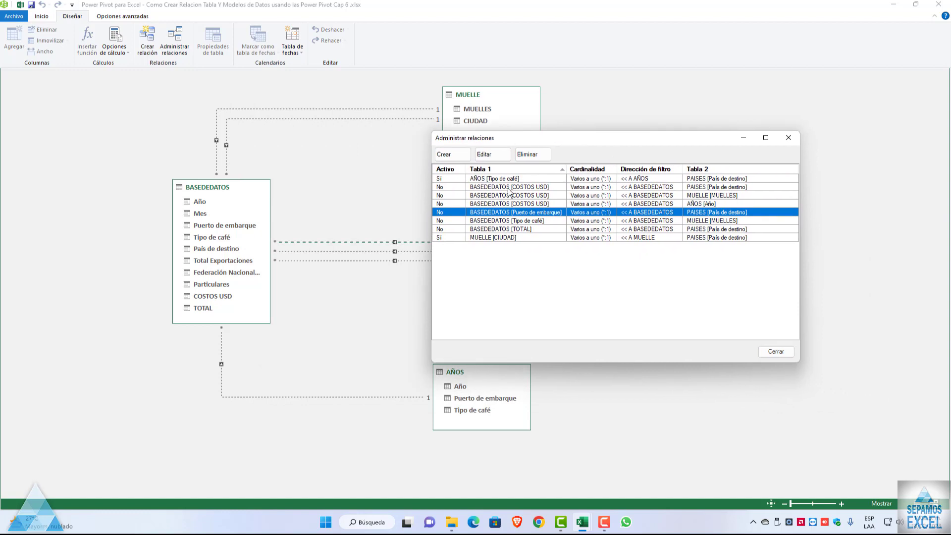
pyautogui.click(507, 187)
pyautogui.click(530, 154)
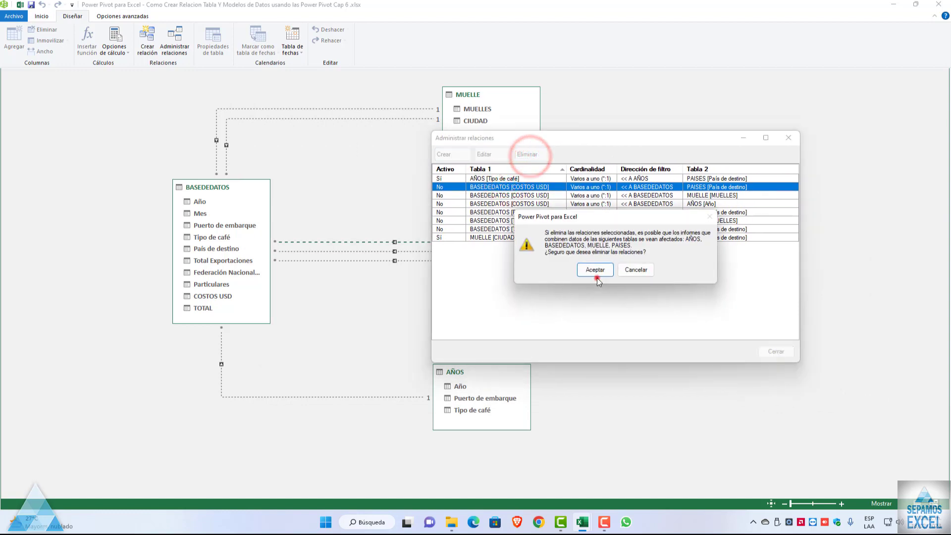
pyautogui.click(596, 273)
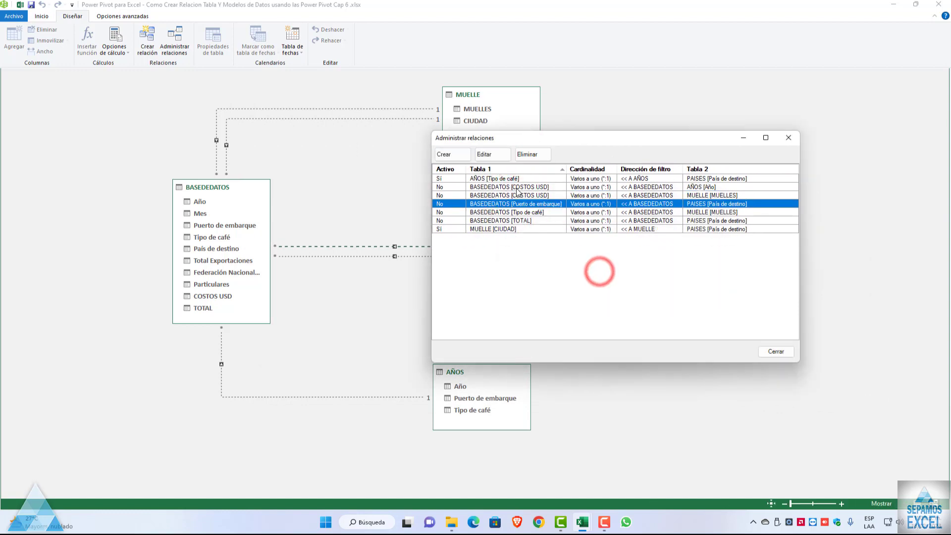
pyautogui.click(515, 188)
pyautogui.click(527, 154)
pyautogui.click(594, 270)
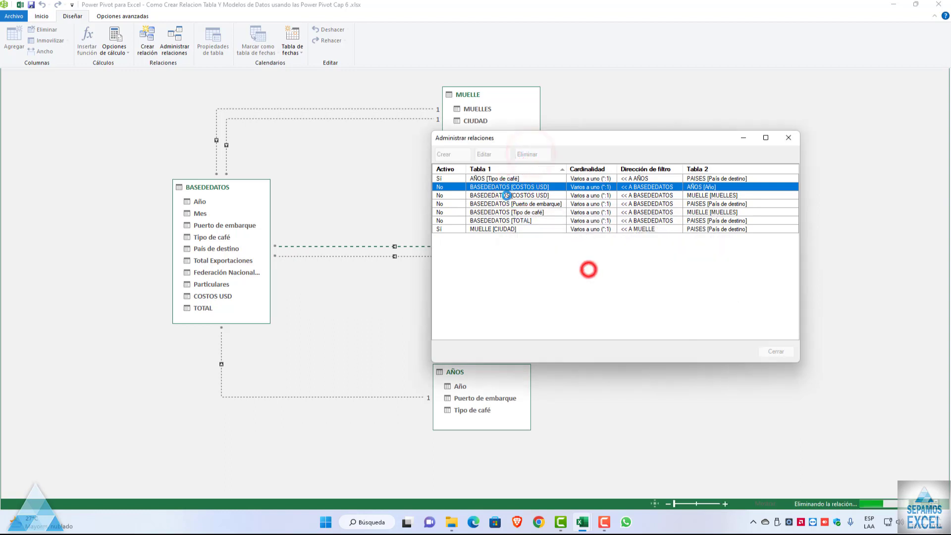
pyautogui.click(506, 195)
pyautogui.click(504, 189)
pyautogui.click(530, 154)
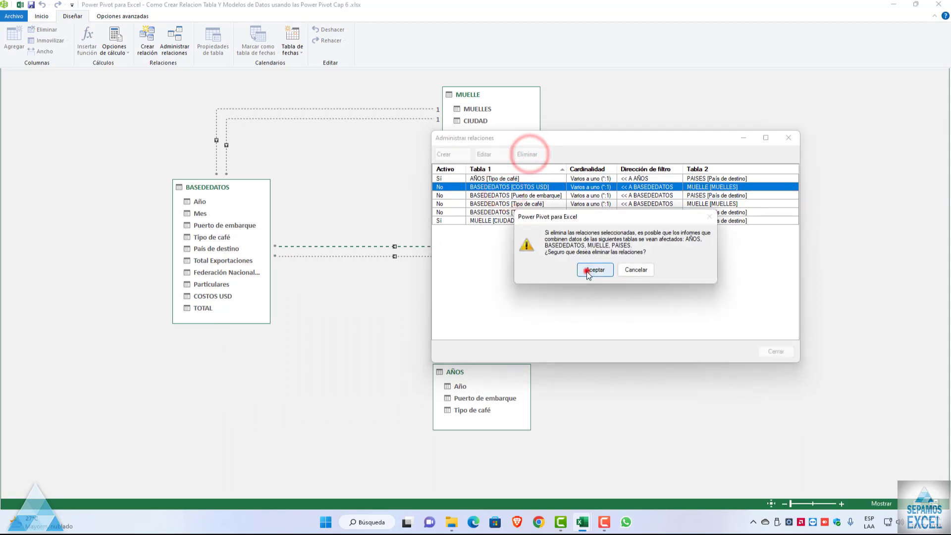
pyautogui.click(593, 270)
# Delete the Puerto de embarque to PAISES and AÑOS to PAISES relationships
pyautogui.click(512, 189)
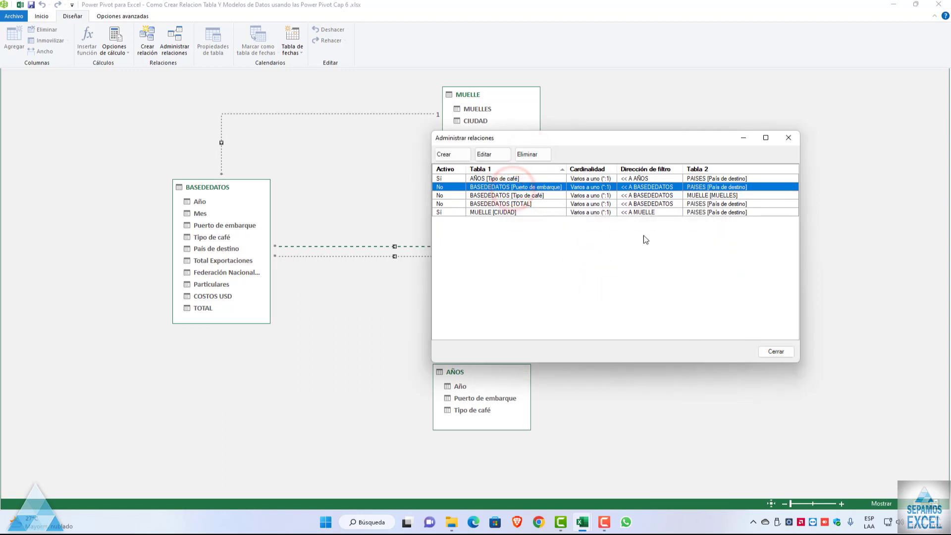
pyautogui.click(527, 154)
pyautogui.click(593, 270)
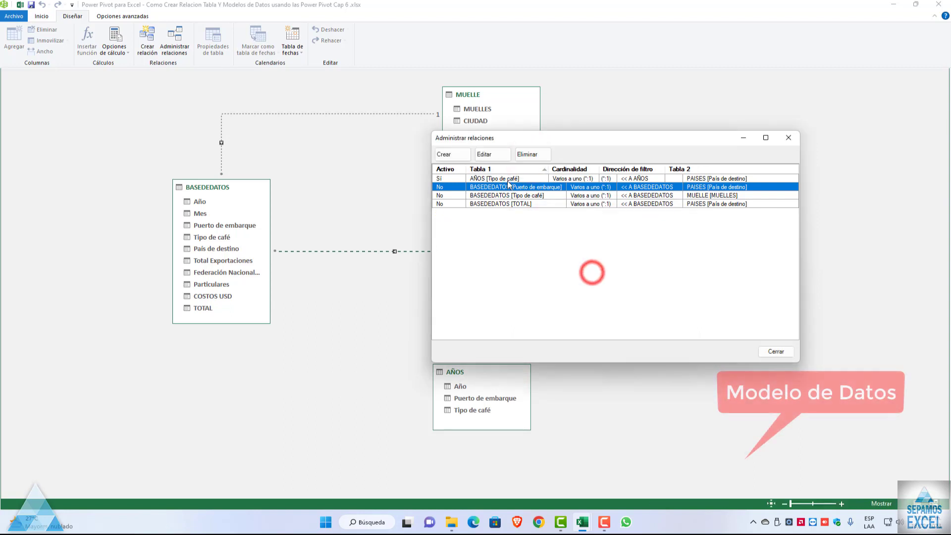
pyautogui.click(507, 181)
pyautogui.click(527, 154)
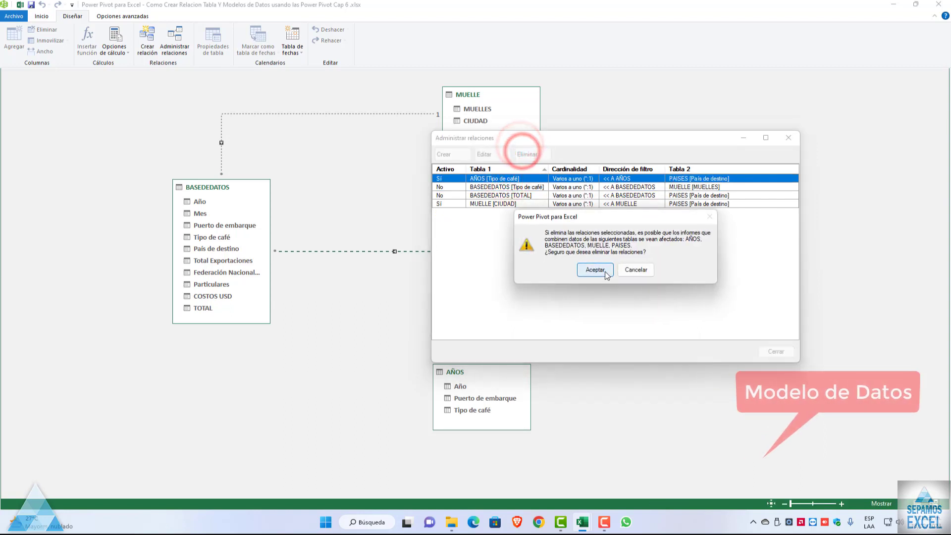
pyautogui.click(606, 272)
# Delete the remaining Tipo de café, TOTAL to PAISES and MUELLE CIUDAD relationships
pyautogui.click(493, 180)
pyautogui.click(535, 153)
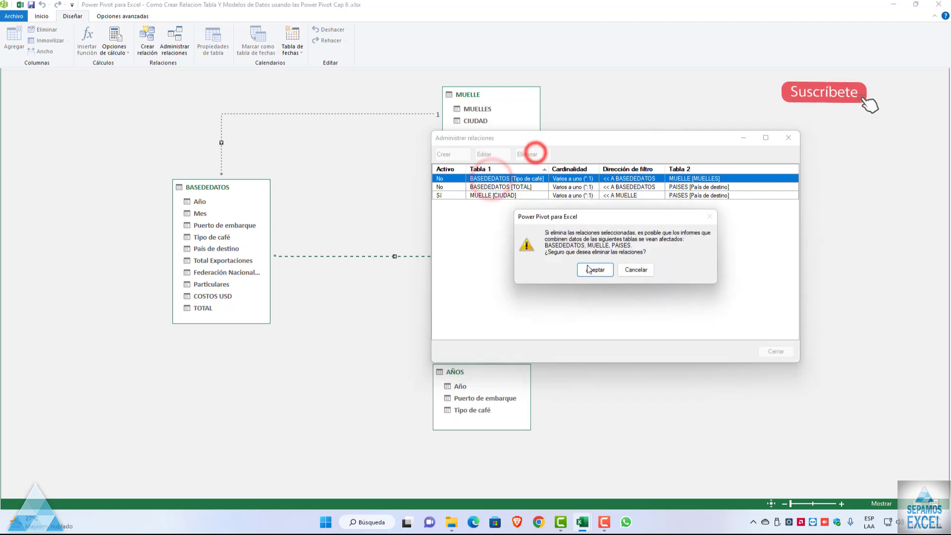
pyautogui.click(589, 269)
pyautogui.click(508, 179)
pyautogui.click(527, 154)
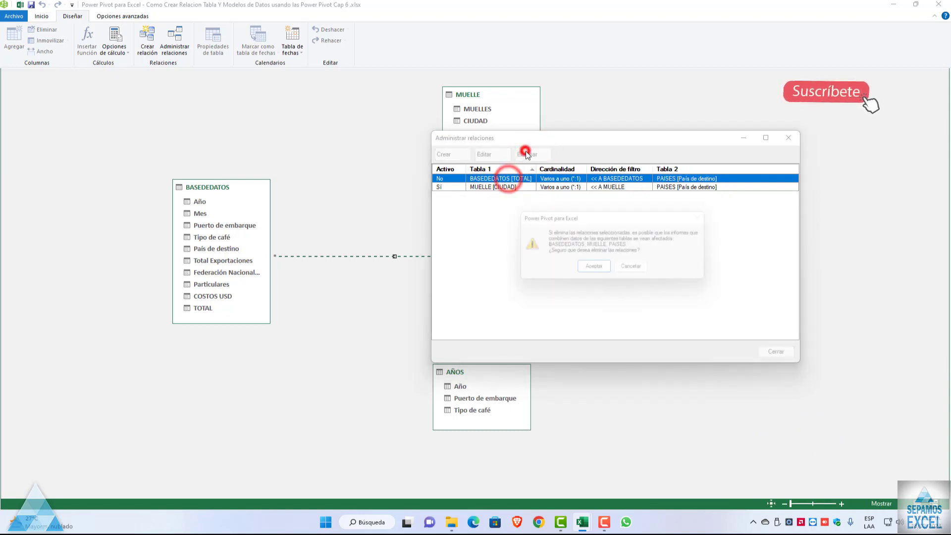
pyautogui.click(594, 268)
pyautogui.click(494, 179)
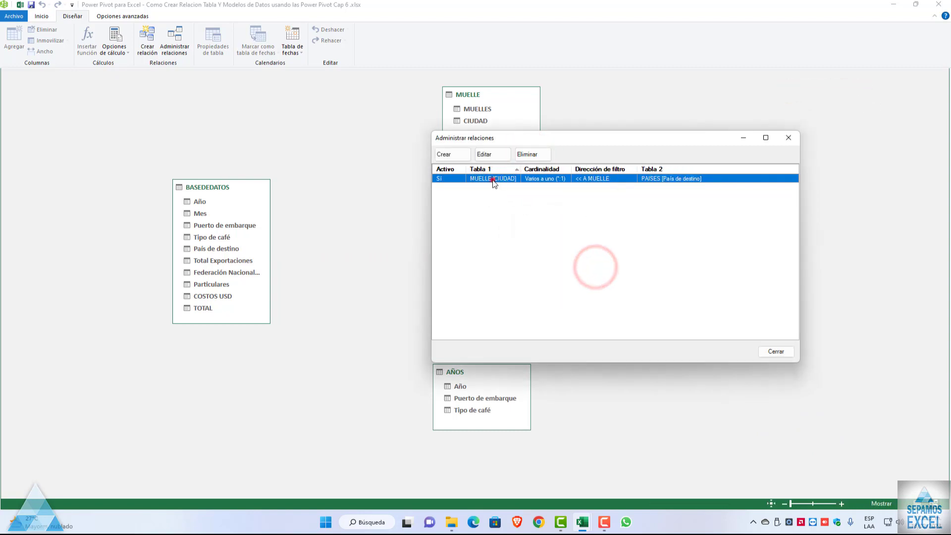
pyautogui.click(528, 154)
pyautogui.click(595, 270)
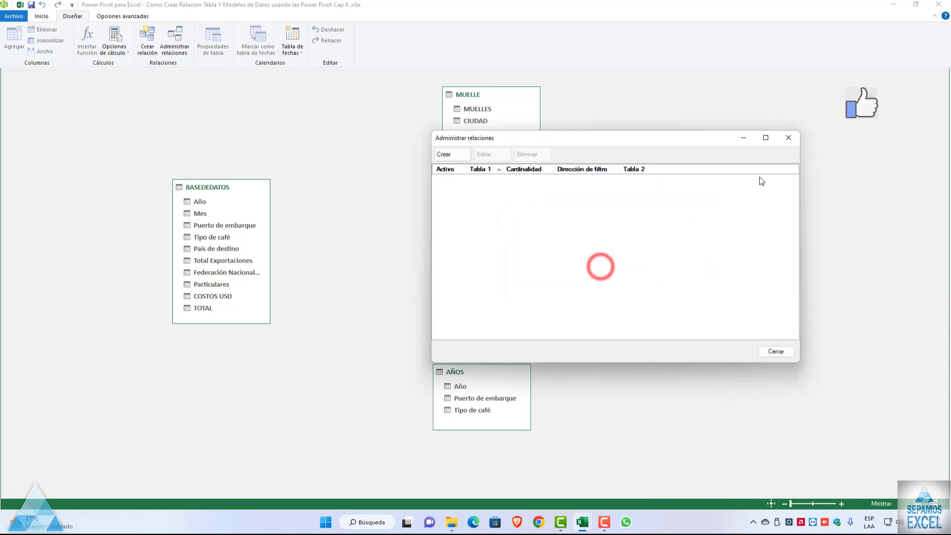
# Close the relationship manager and browse the PAISES, AÑOS, MUELLE and BASEDEDATOS tables in data view
pyautogui.click(799, 141)
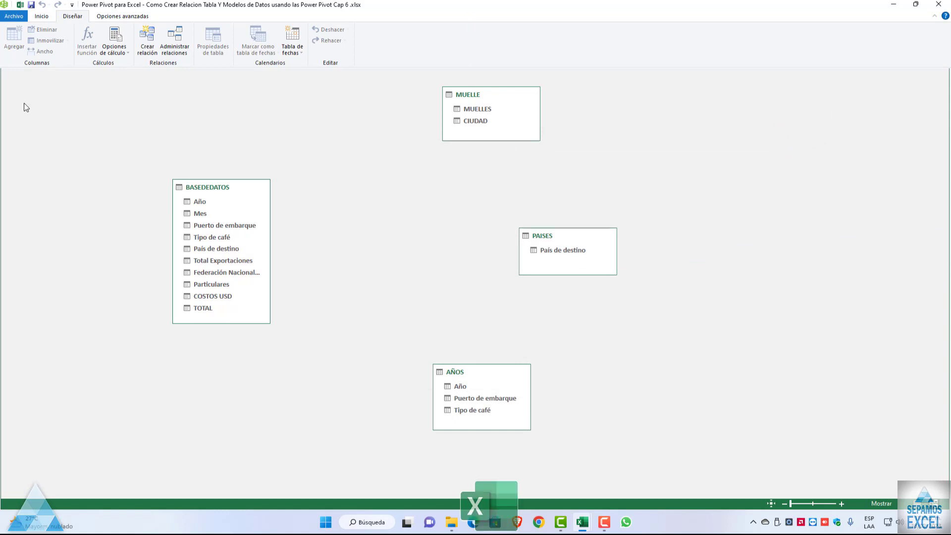
pyautogui.click(41, 19)
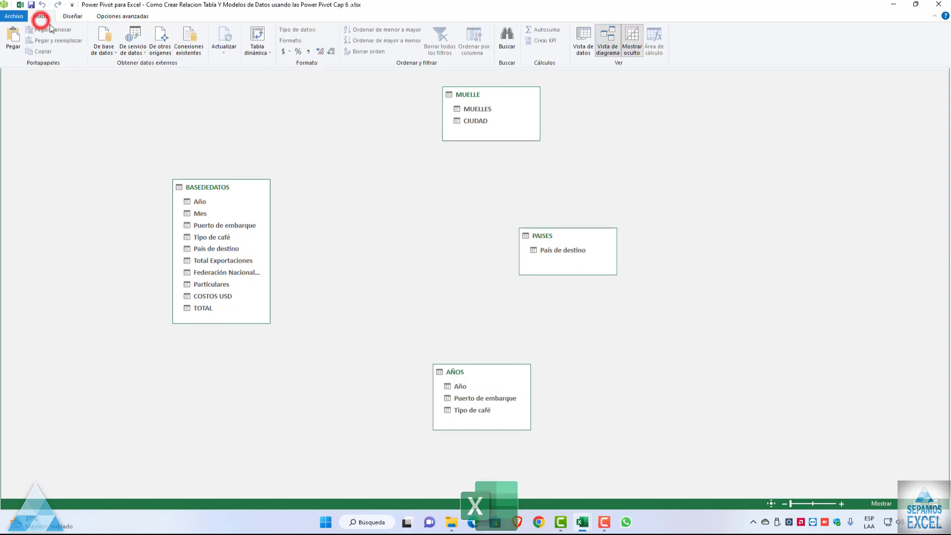
pyautogui.click(587, 55)
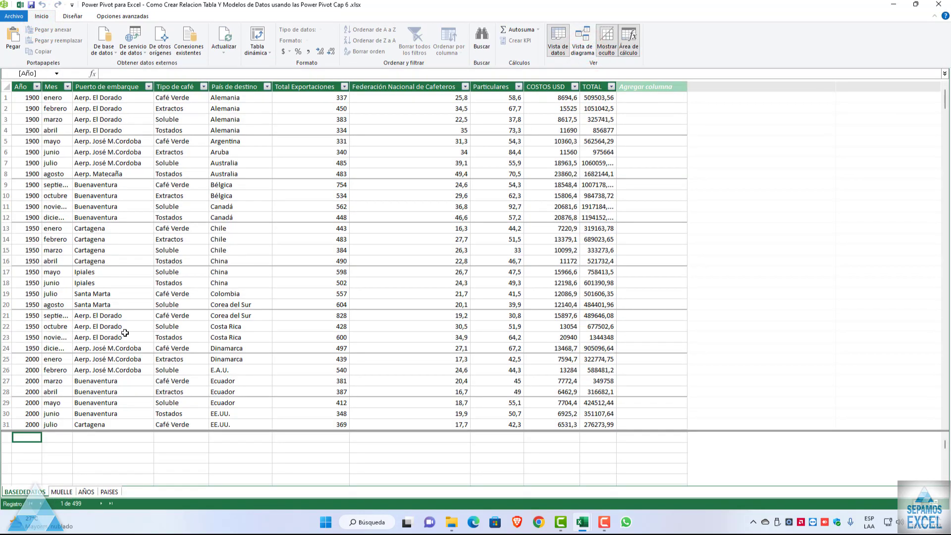
pyautogui.click(109, 491)
pyautogui.click(88, 492)
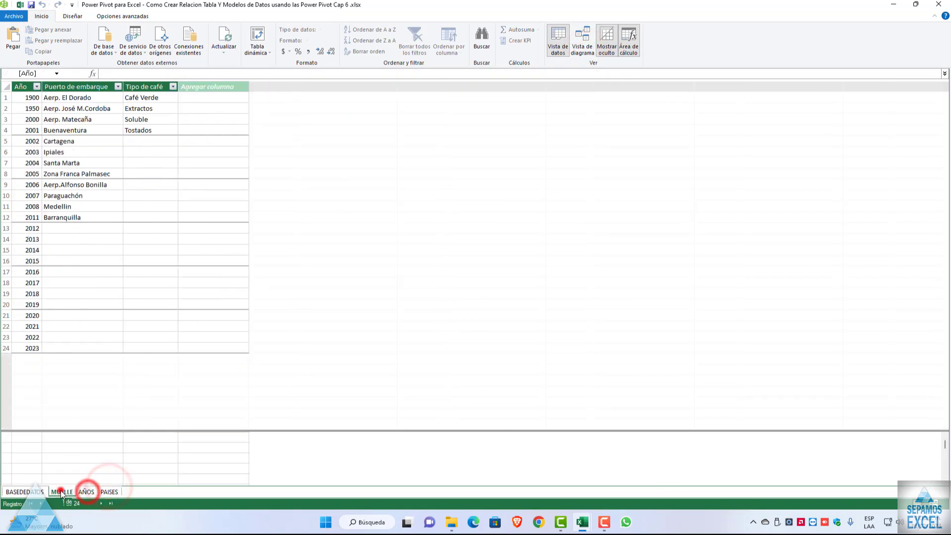
pyautogui.click(62, 492)
pyautogui.click(25, 492)
pyautogui.click(60, 492)
pyautogui.click(85, 492)
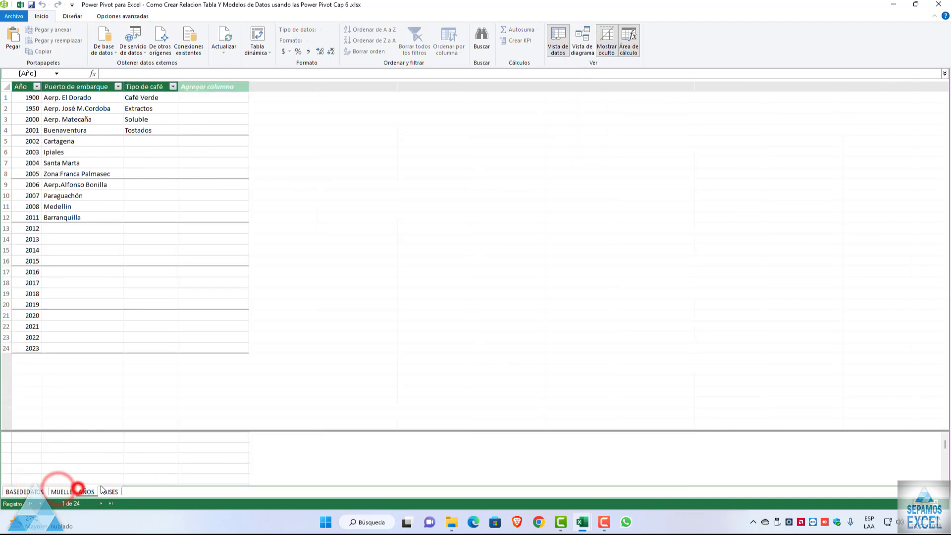
pyautogui.click(109, 492)
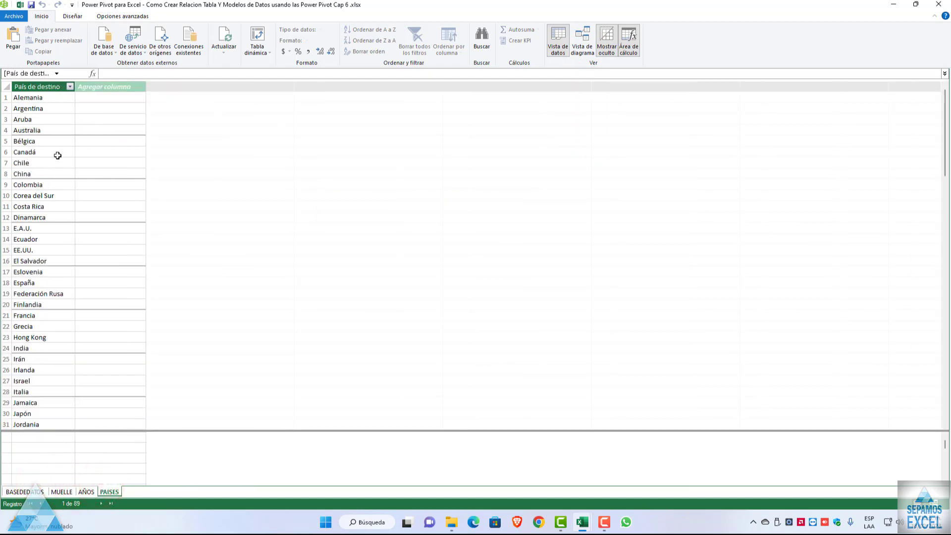
# Glance at Diseñar, return to Inicio and switch to Vista de diagrama
pyautogui.click(79, 18)
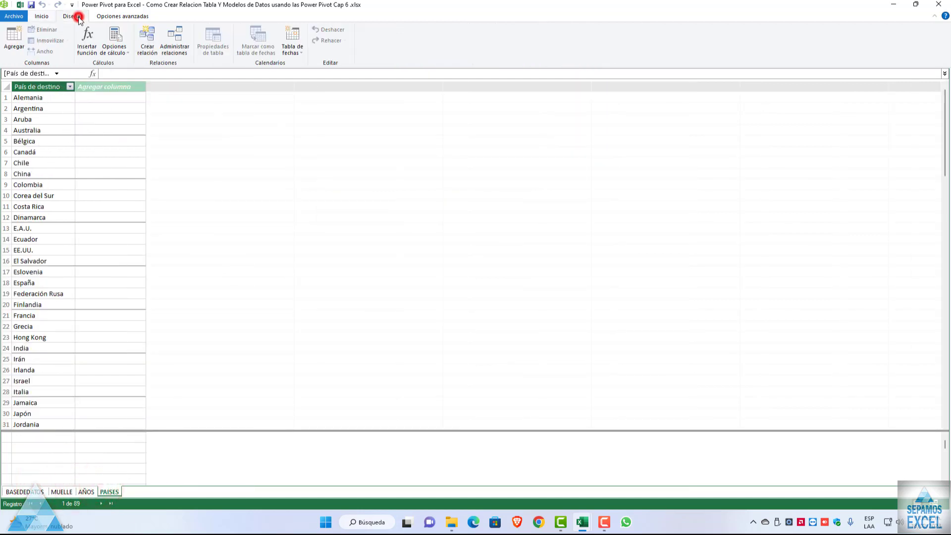
pyautogui.click(41, 17)
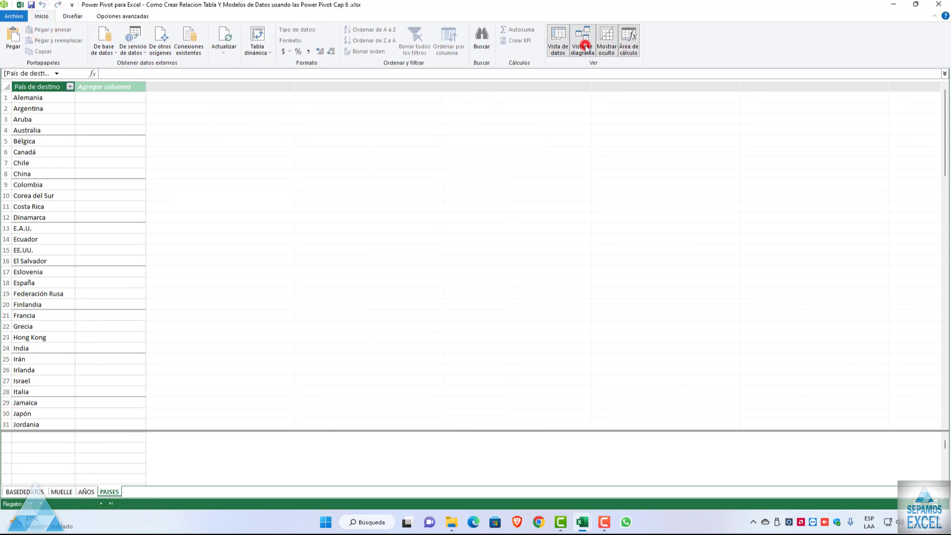
pyautogui.click(585, 45)
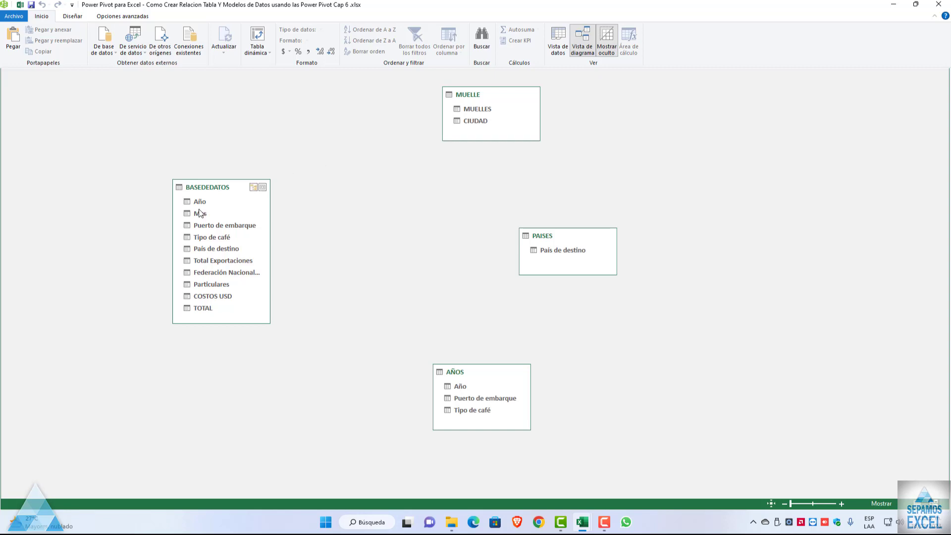
# Link BASEDEDATOS Año to AÑOS, a field to MUELLE, Puerto de embarque to País de destino; Tipo de café-to-CIUDAD refused
pyautogui.moveTo(198, 202)
pyautogui.mouseDown()
pyautogui.moveTo(448, 366)
pyautogui.moveTo(454, 386)
pyautogui.mouseUp()
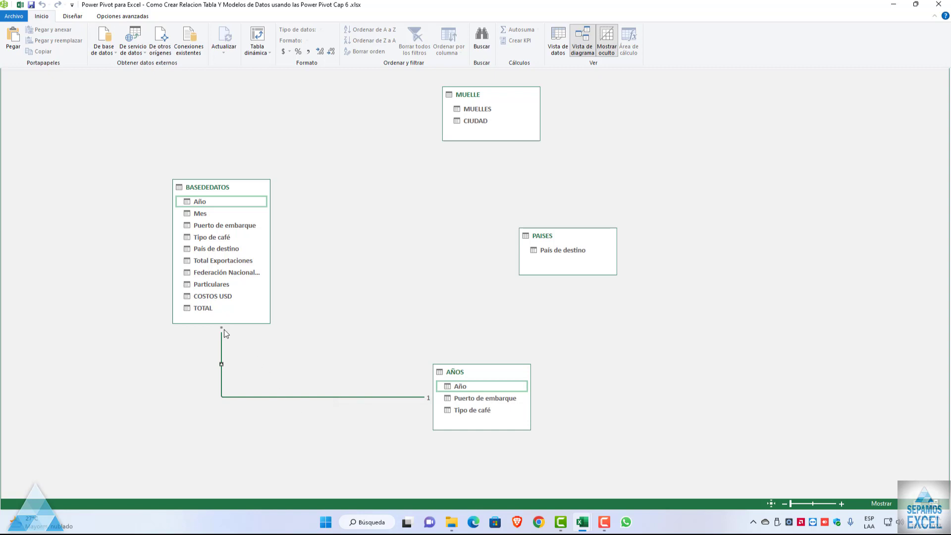
pyautogui.moveTo(198, 216); pyautogui.dragTo(458, 108)
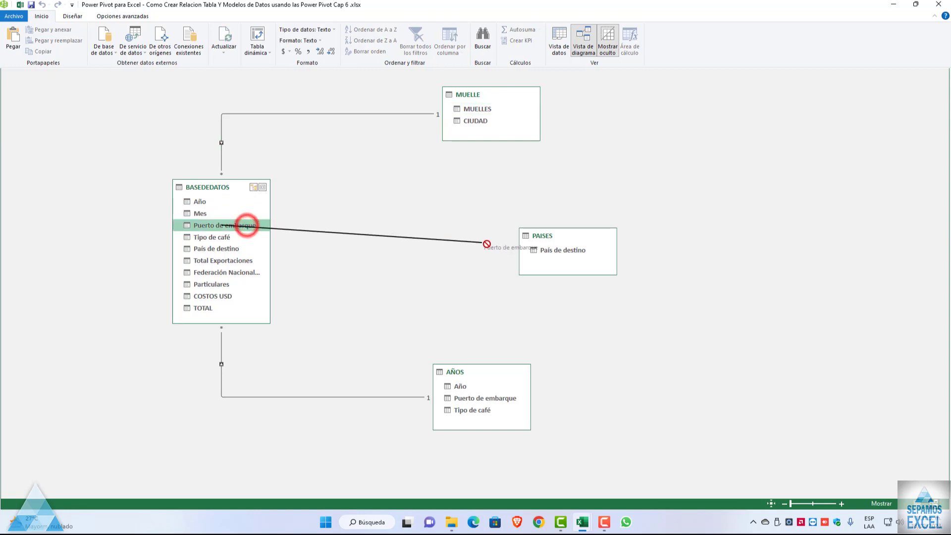
pyautogui.moveTo(250, 226); pyautogui.dragTo(540, 251)
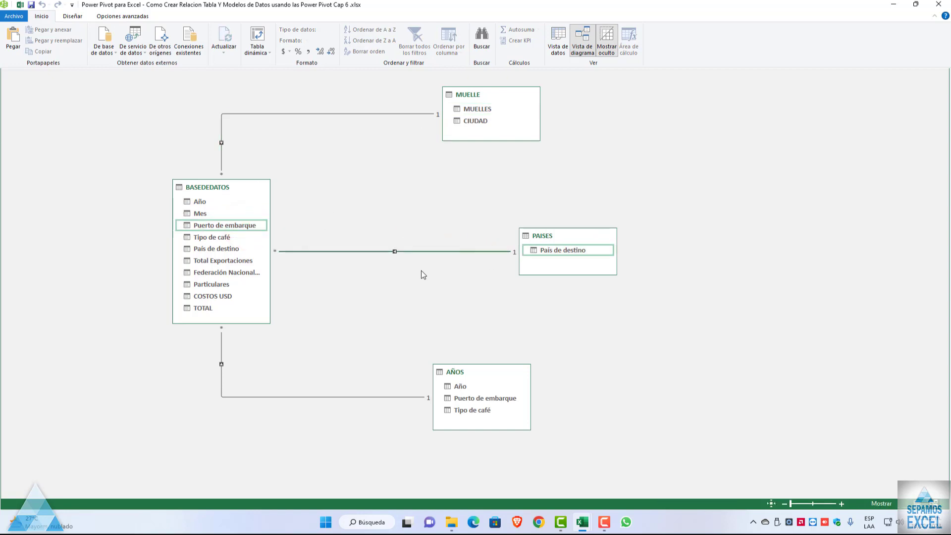
pyautogui.moveTo(228, 238); pyautogui.dragTo(455, 122)
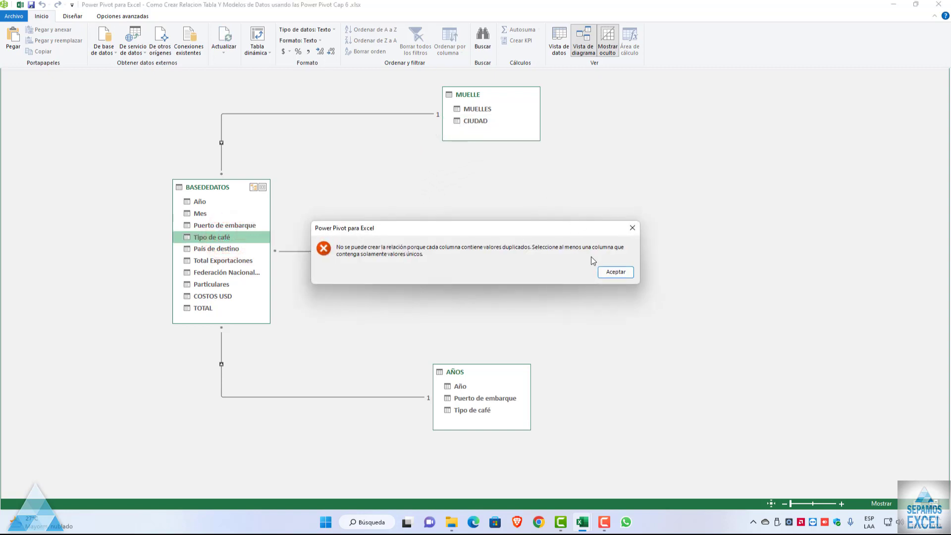
pyautogui.click(616, 272)
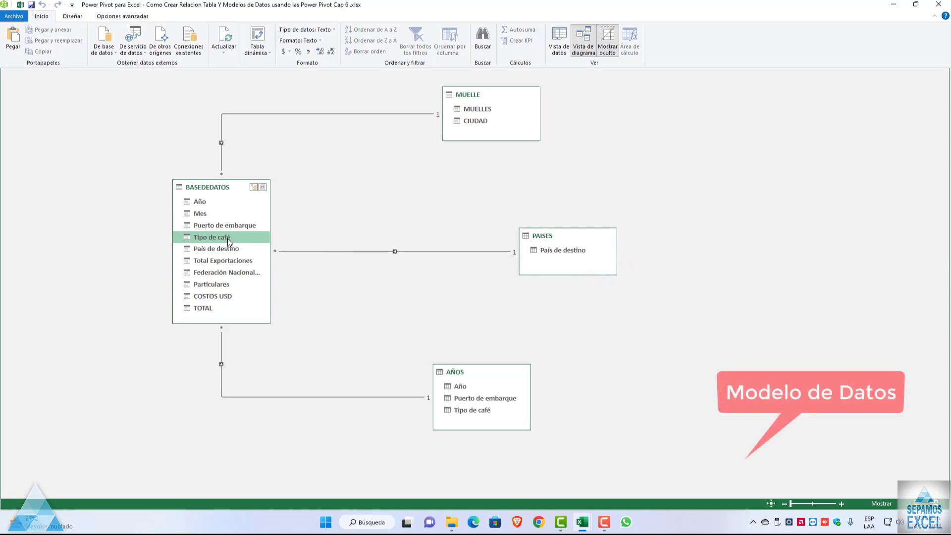
# Link Tipo de café to MUELLE, País de destino to PAISES, and Total Exportaciones to AÑOS Año
pyautogui.moveTo(227, 237)
pyautogui.mouseDown()
pyautogui.moveTo(329, 173)
pyautogui.moveTo(468, 110)
pyautogui.mouseUp()
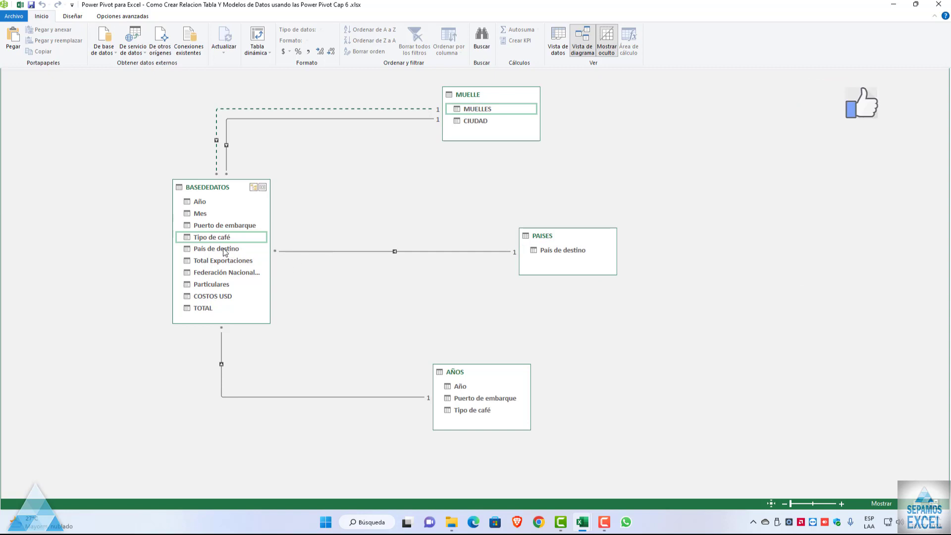
pyautogui.moveTo(224, 253); pyautogui.dragTo(264, 251)
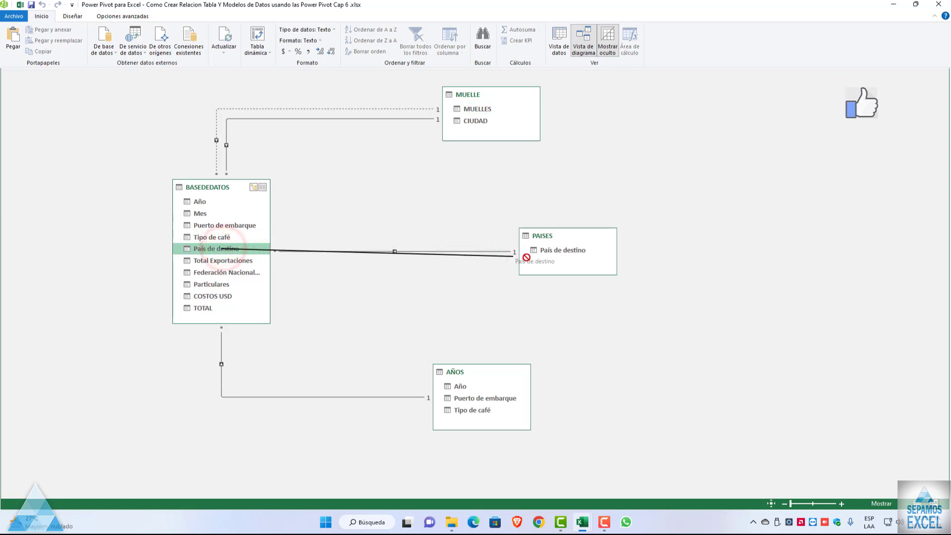
pyautogui.moveTo(459, 236); pyautogui.dragTo(533, 252)
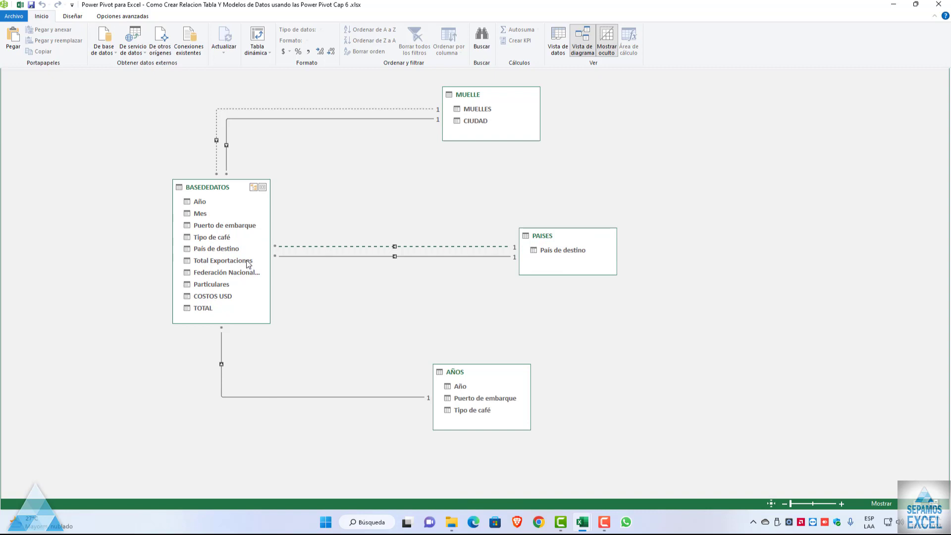
pyautogui.moveTo(248, 263); pyautogui.dragTo(449, 412)
pyautogui.click(606, 273)
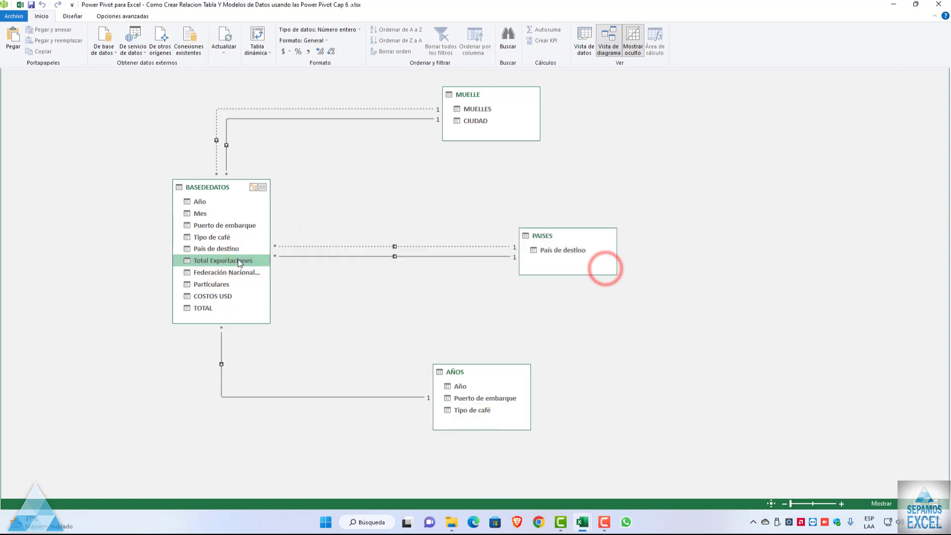
pyautogui.moveTo(237, 260); pyautogui.dragTo(455, 404)
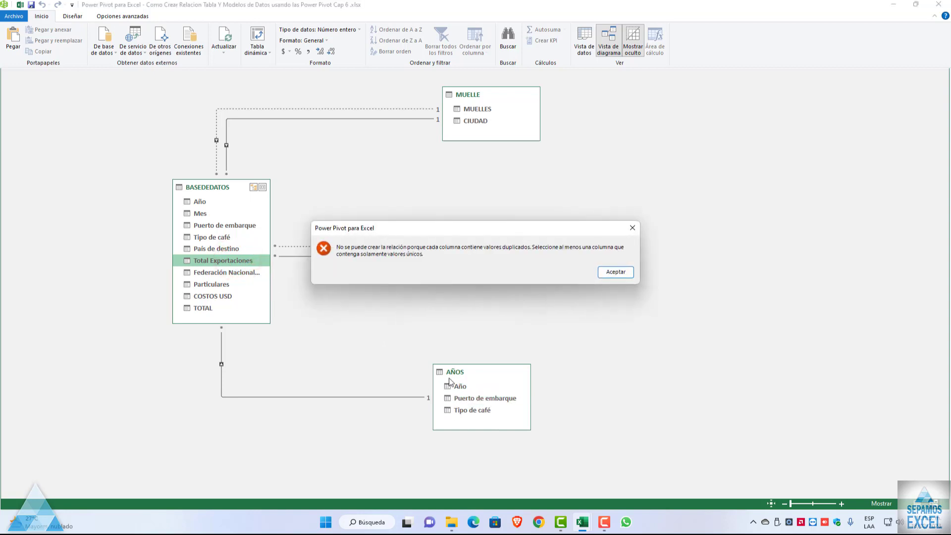
pyautogui.click(612, 267)
pyautogui.moveTo(242, 260); pyautogui.dragTo(460, 386)
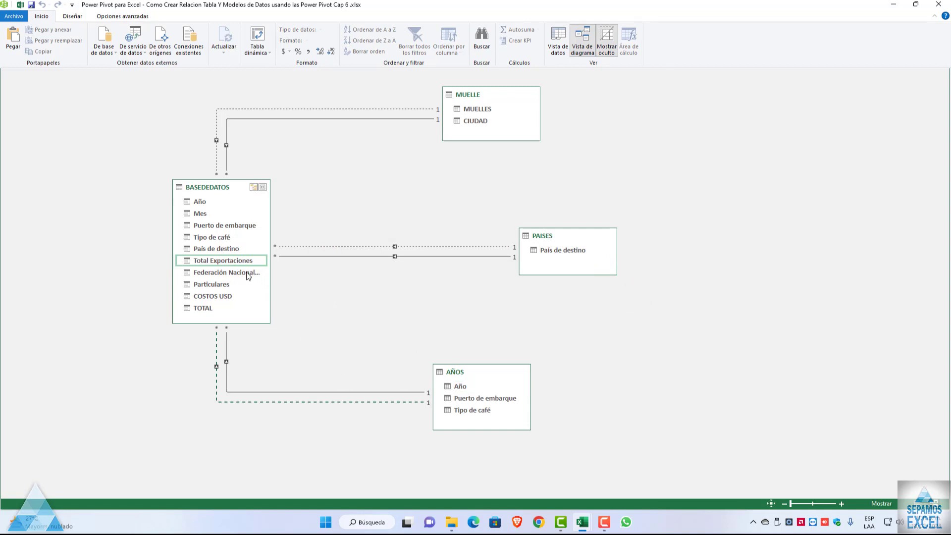
# Relate Federación Nacional de Cafeteros to PAISES País de destino after duplicate-value errors with CIUDAD
pyautogui.moveTo(249, 274); pyautogui.dragTo(464, 124)
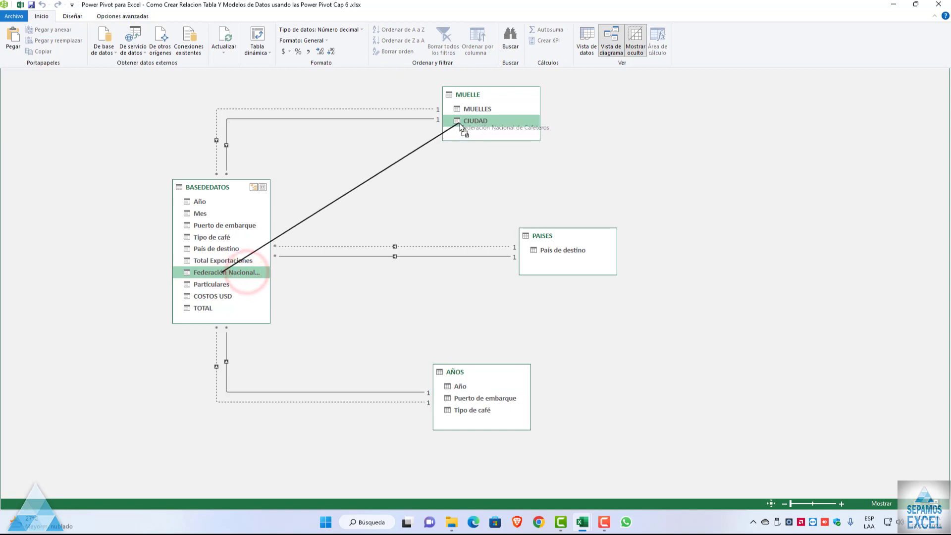
pyautogui.click(615, 273)
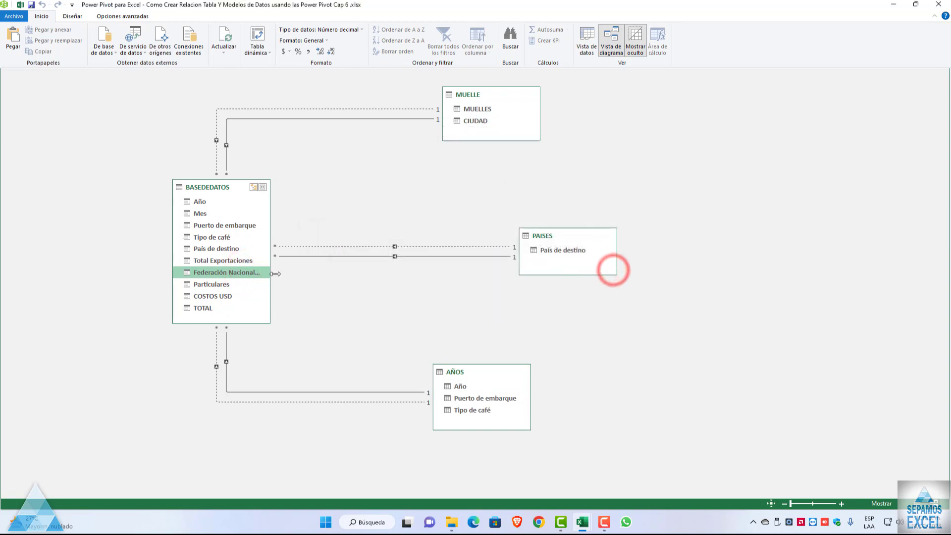
pyautogui.moveTo(459, 123); pyautogui.dragTo(249, 275)
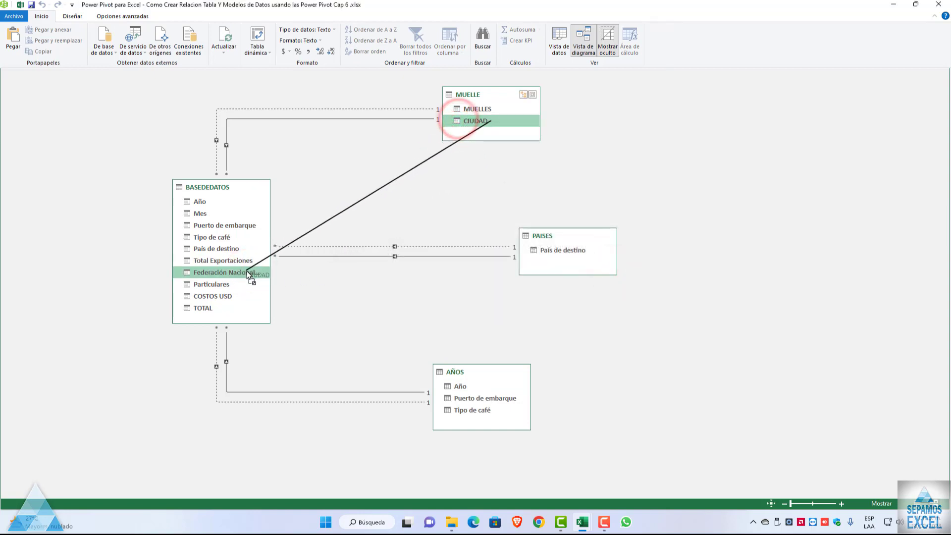
pyautogui.click(625, 272)
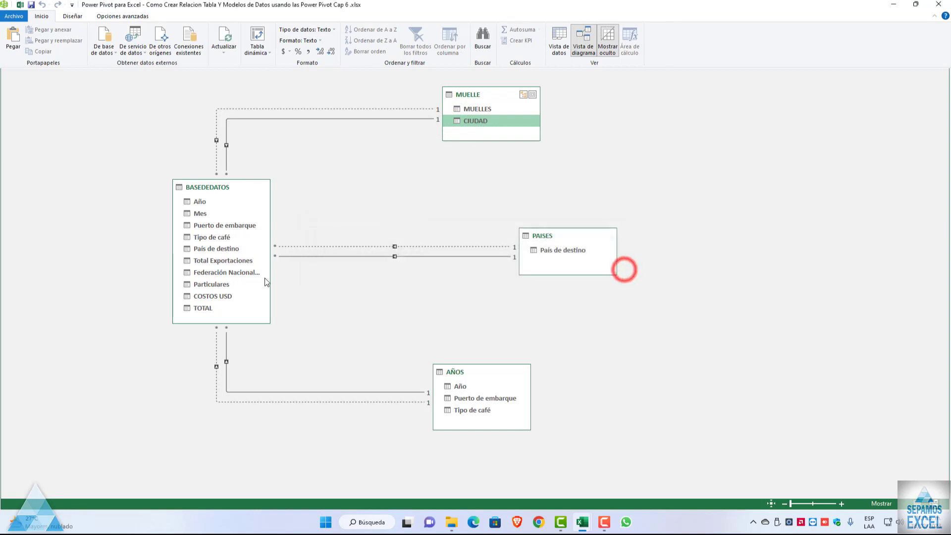
pyautogui.moveTo(244, 272); pyautogui.dragTo(532, 250)
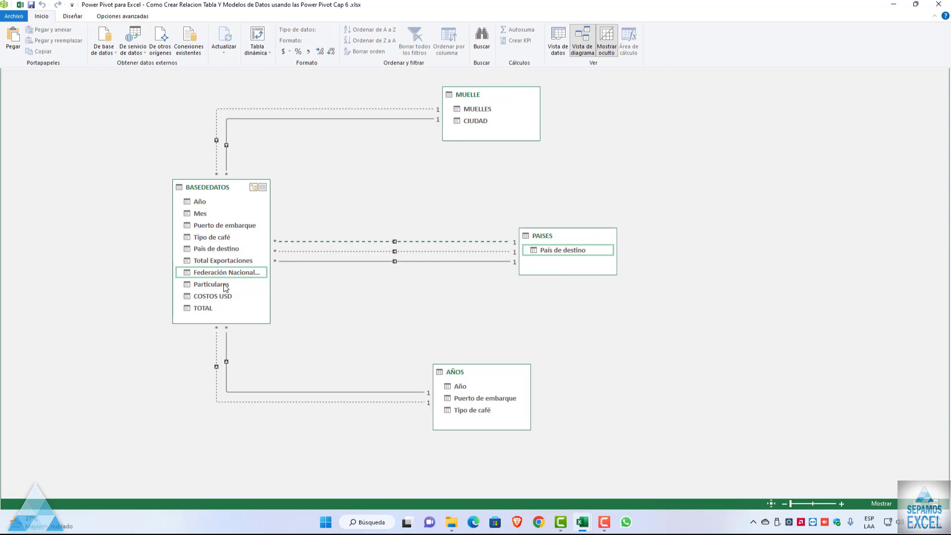
# Try linking Particulares to MUELLE CIUDAD, dismiss the error, then return to Excel
pyautogui.moveTo(223, 284); pyautogui.dragTo(457, 124)
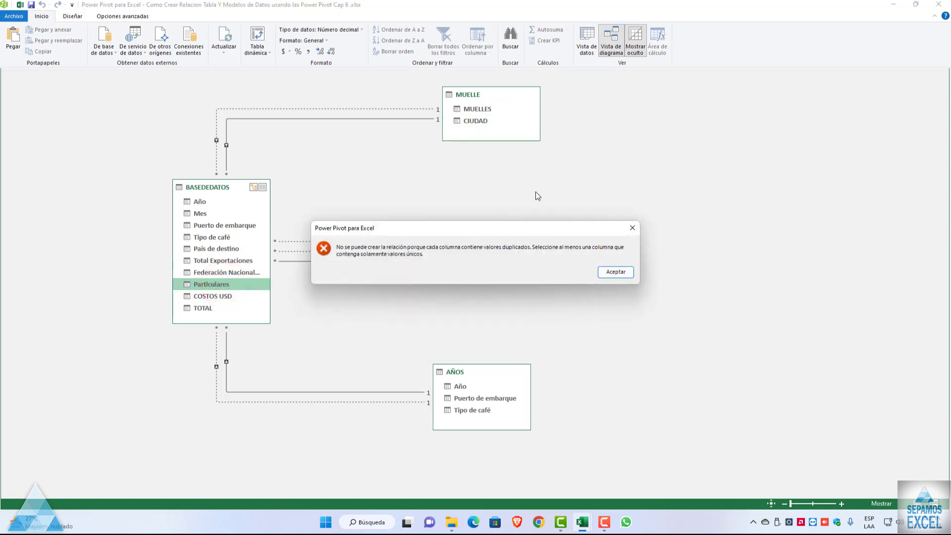
pyautogui.click(609, 271)
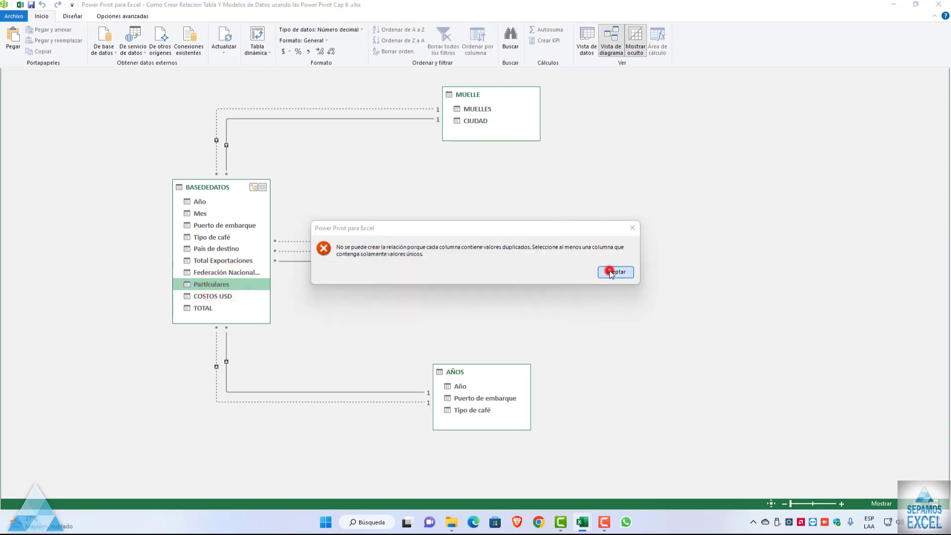
pyautogui.click(466, 121)
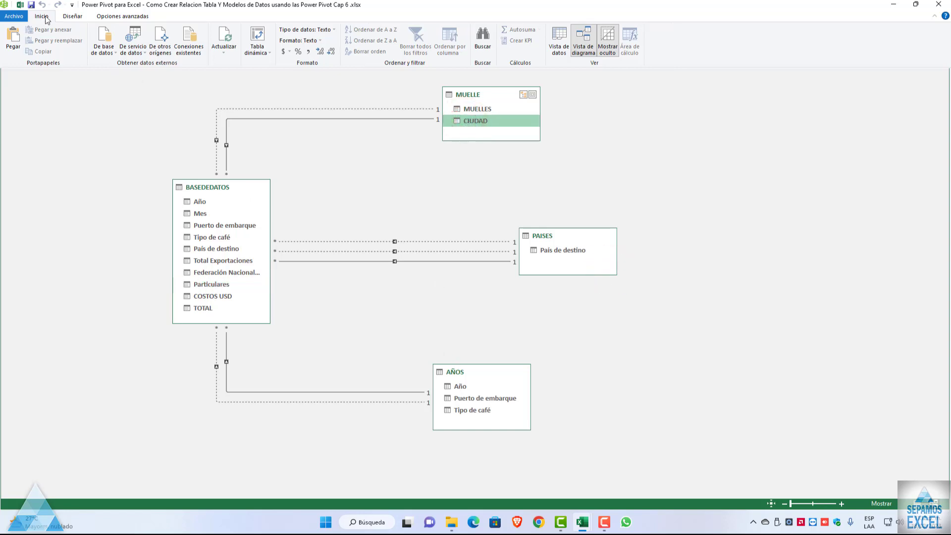
pyautogui.click(22, 6)
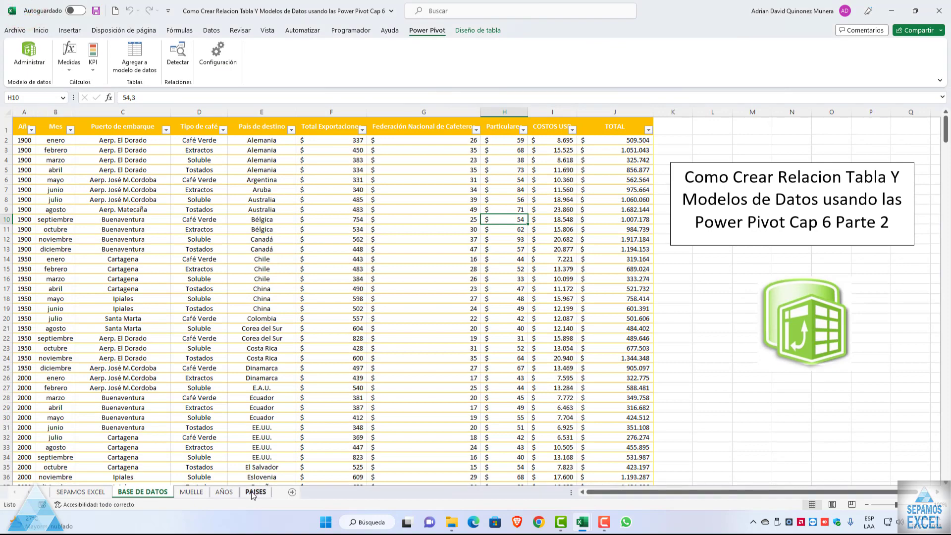
# Review the MUELLE, PAISES and AÑOS sheets, ending on BASE DE DATOS
pyautogui.click(191, 492)
pyautogui.click(146, 492)
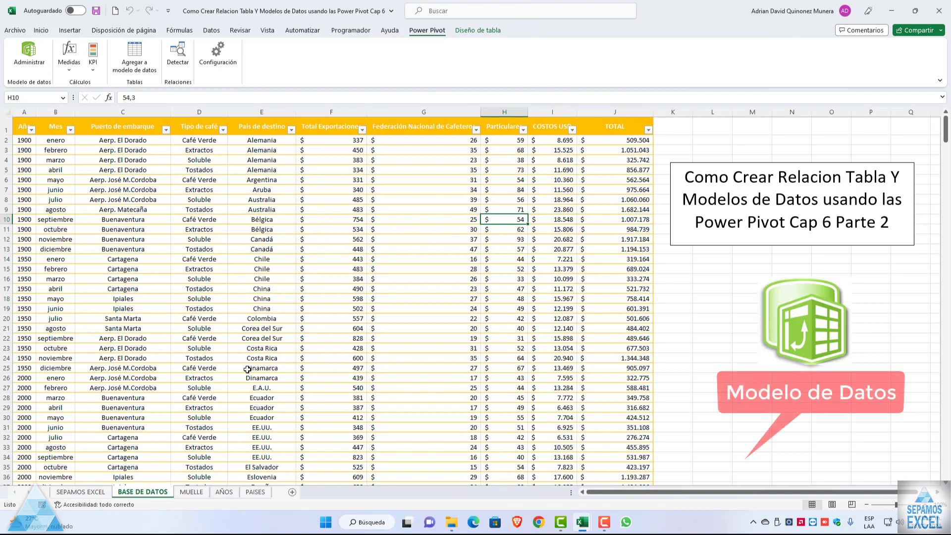
pyautogui.click(248, 492)
pyautogui.click(227, 492)
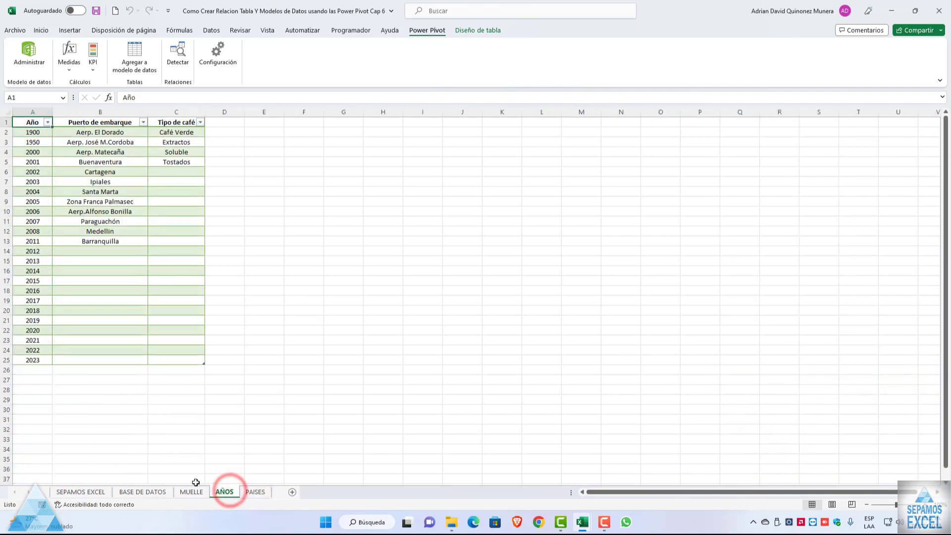
pyautogui.click(192, 492)
pyautogui.click(161, 492)
pyautogui.click(191, 492)
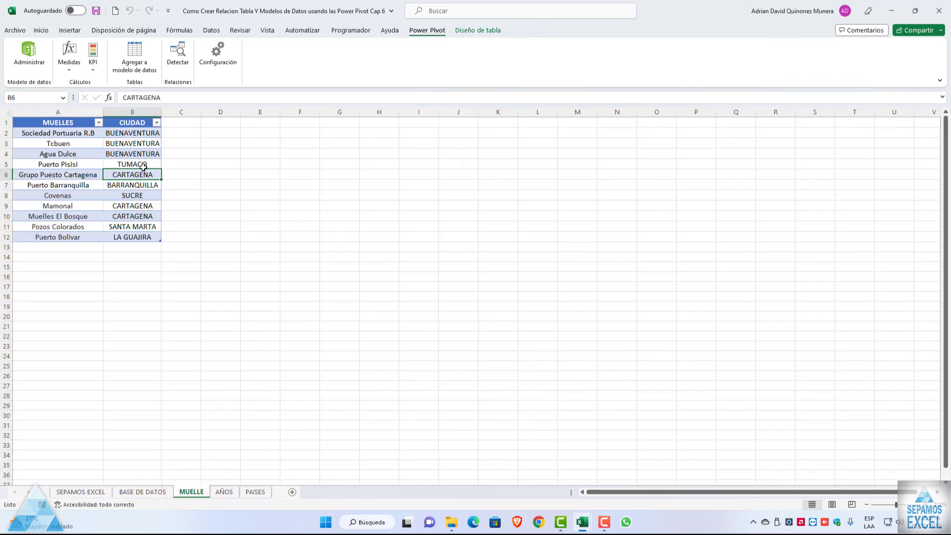
pyautogui.click(148, 492)
# Check the repeated Puerto de embarque entries in C3:C19, then reopen the Power Pivot model
pyautogui.moveTo(131, 150); pyautogui.dragTo(130, 189)
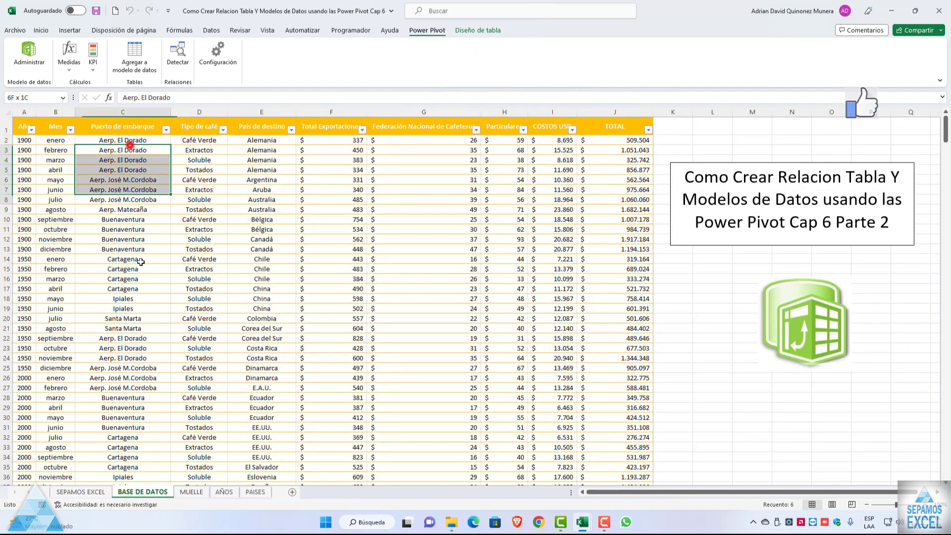
pyautogui.moveTo(141, 262); pyautogui.dragTo(163, 308)
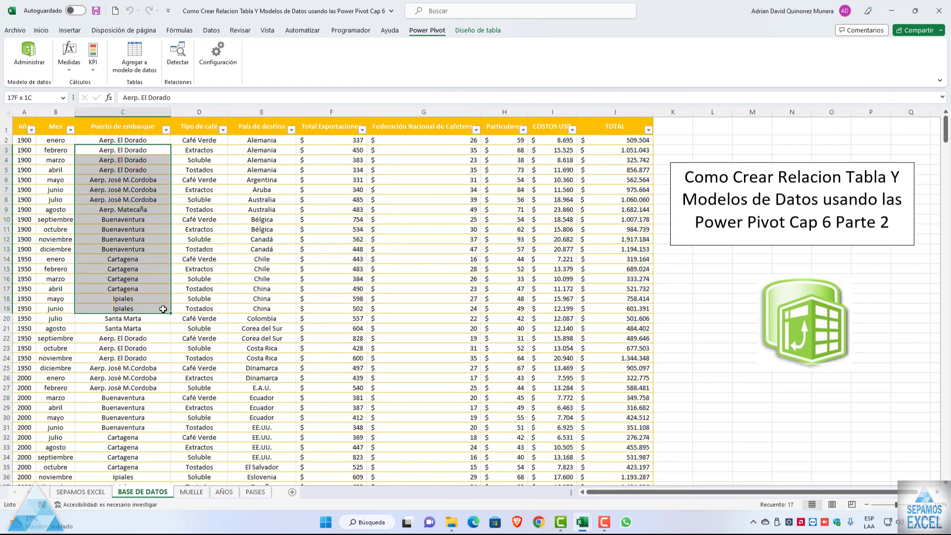
pyautogui.click(315, 276)
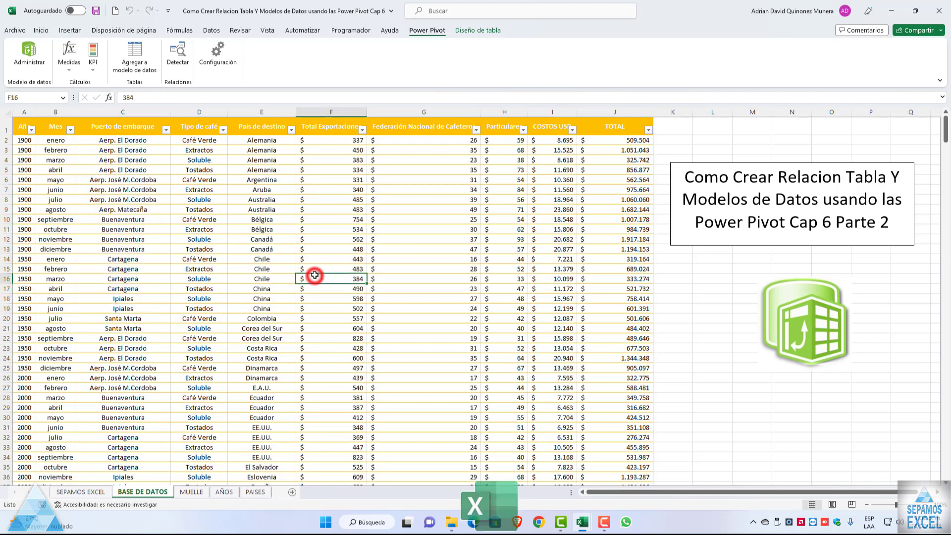
pyautogui.click(43, 63)
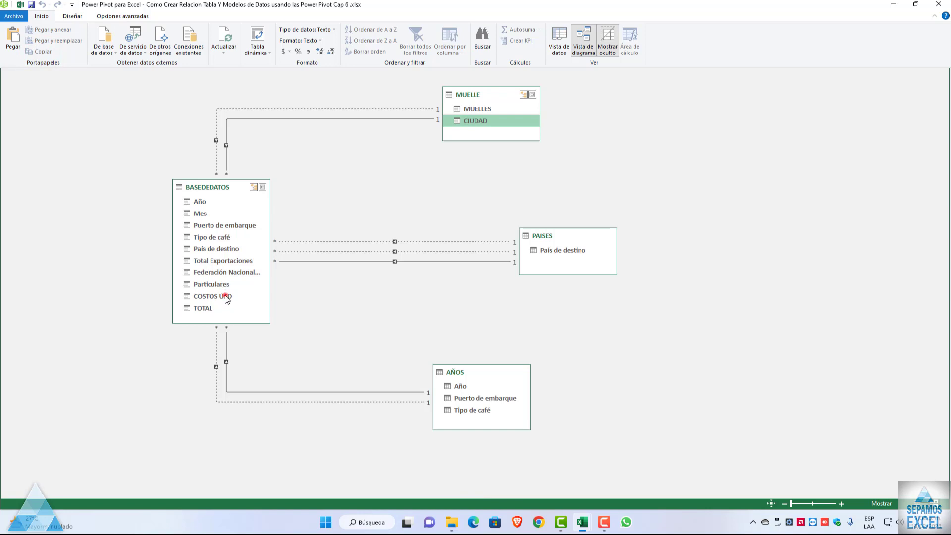
# Relate BASEDEDATOS COSTOS USD to AÑOS Año and TOTAL to MUELLE MUELLES
pyautogui.moveTo(226, 297); pyautogui.dragTo(468, 123)
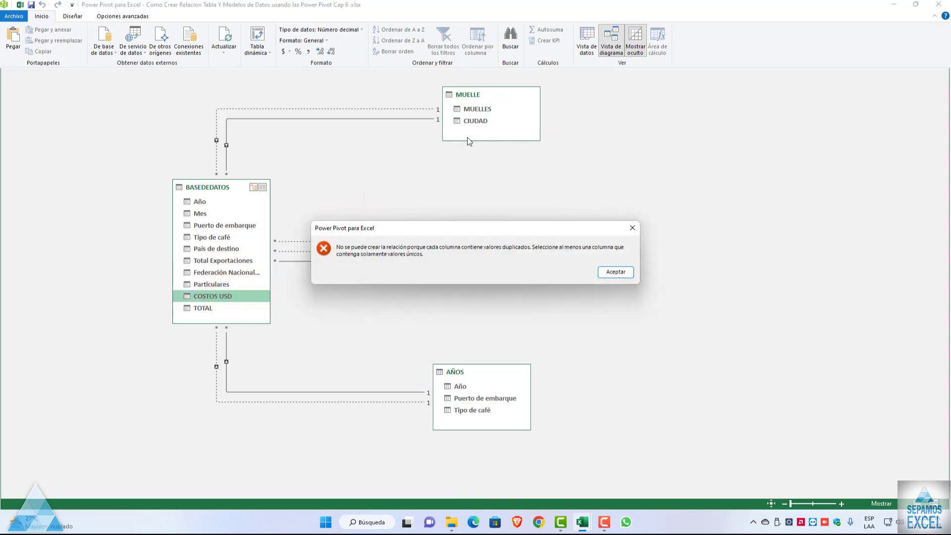
pyautogui.click(617, 273)
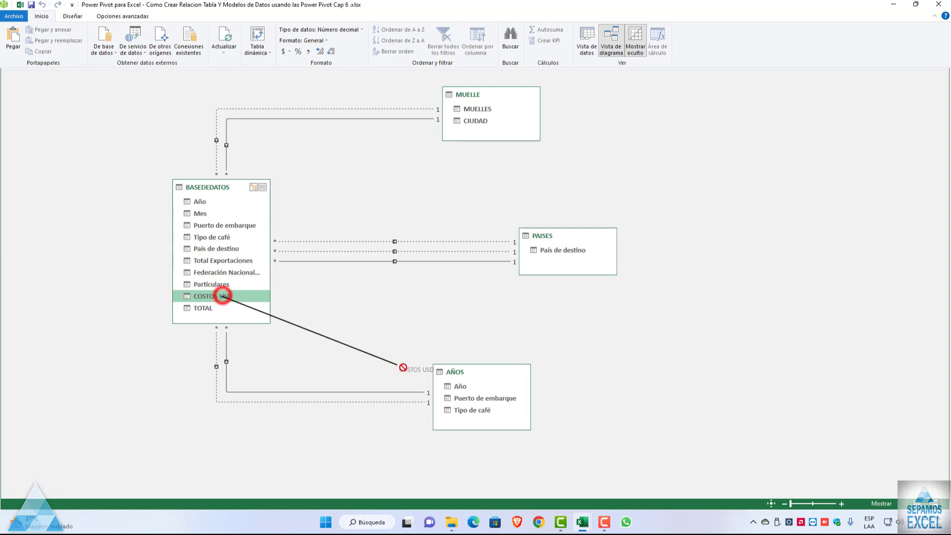
pyautogui.moveTo(221, 296); pyautogui.dragTo(459, 386)
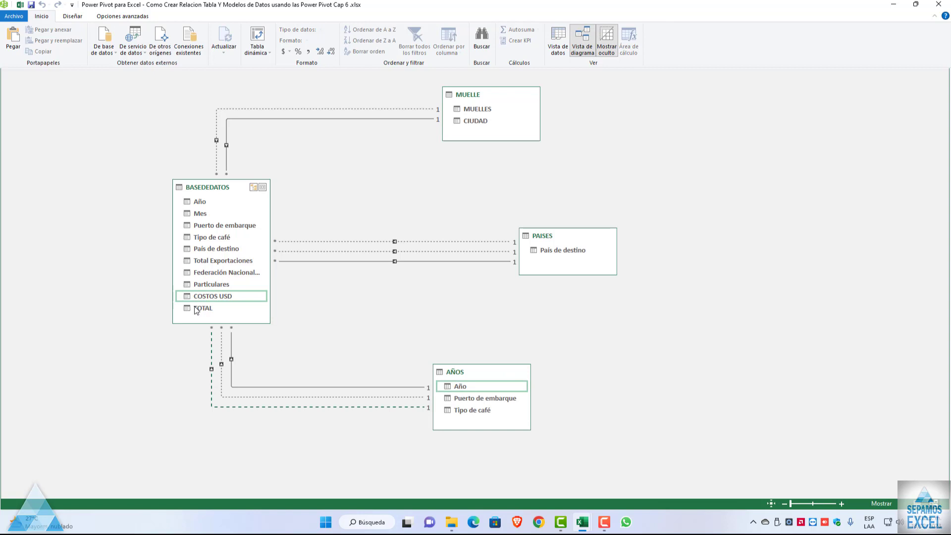
pyautogui.moveTo(196, 309); pyautogui.dragTo(456, 110)
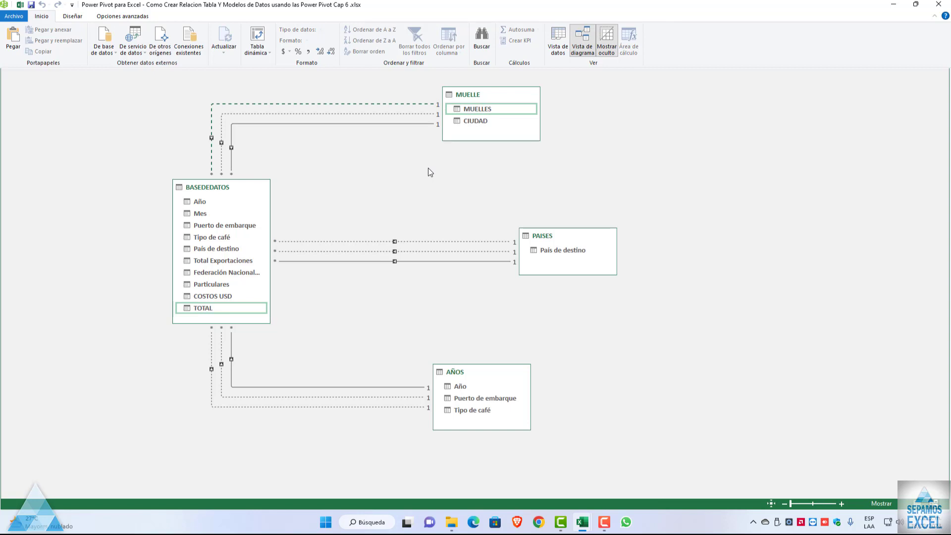
# Select the BASEDEDATOS–MUELLE and BASEDEDATOS–PAISES relationship lines to inspect them
pyautogui.click(392, 114)
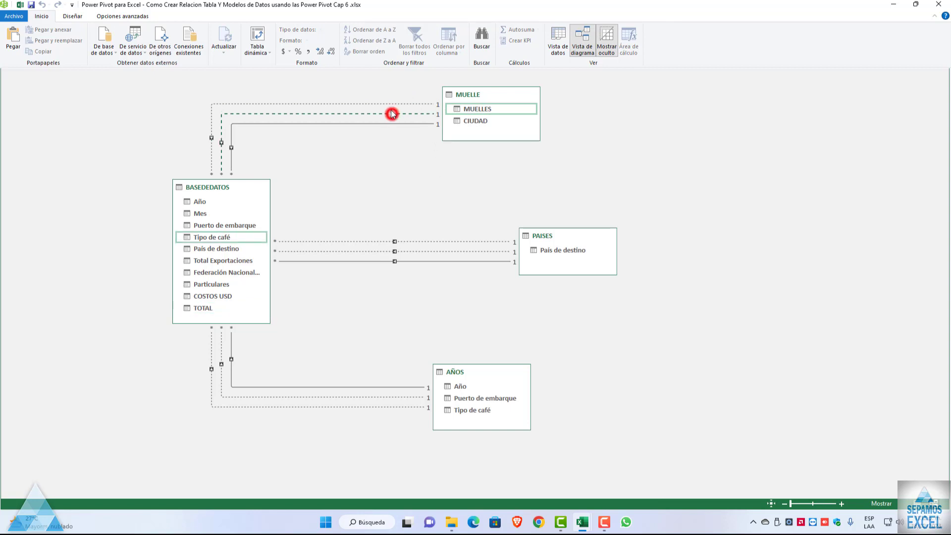
pyautogui.click(388, 104)
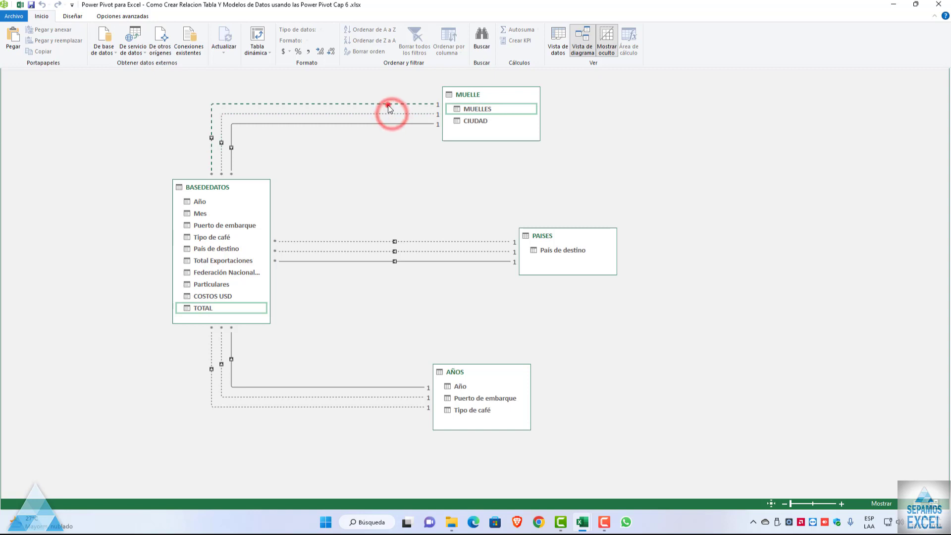
pyautogui.click(347, 241)
# Open the top PAISES relationship in Editar relación and close it unchanged
pyautogui.rightClick(395, 241)
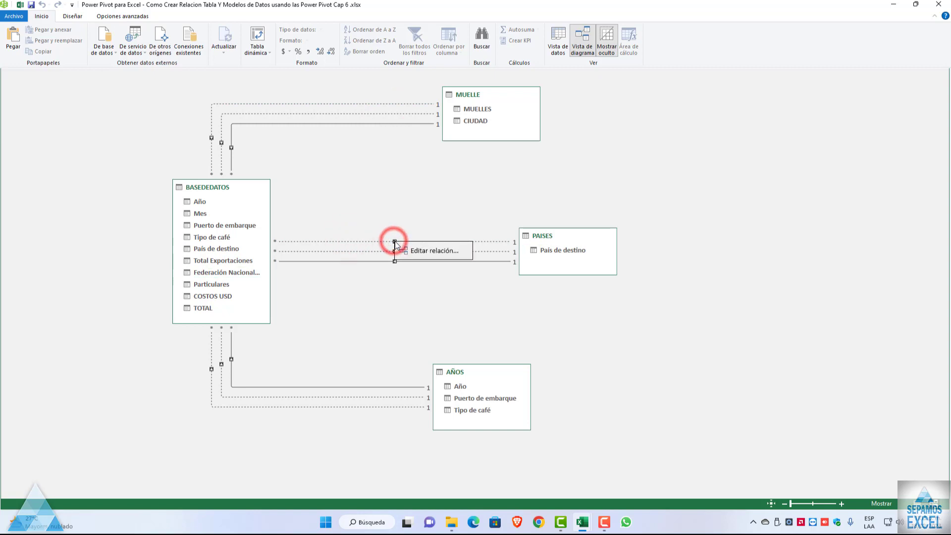
pyautogui.click(418, 251)
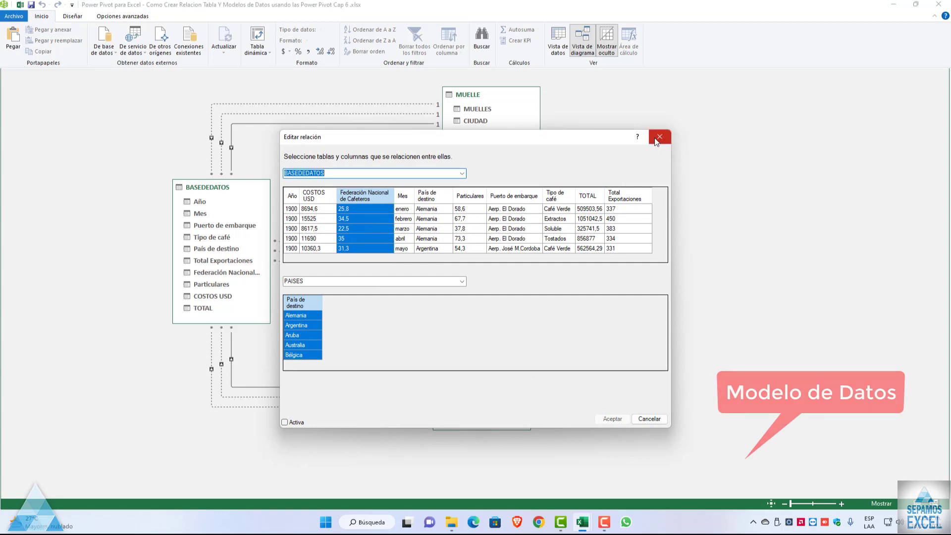
pyautogui.click(658, 138)
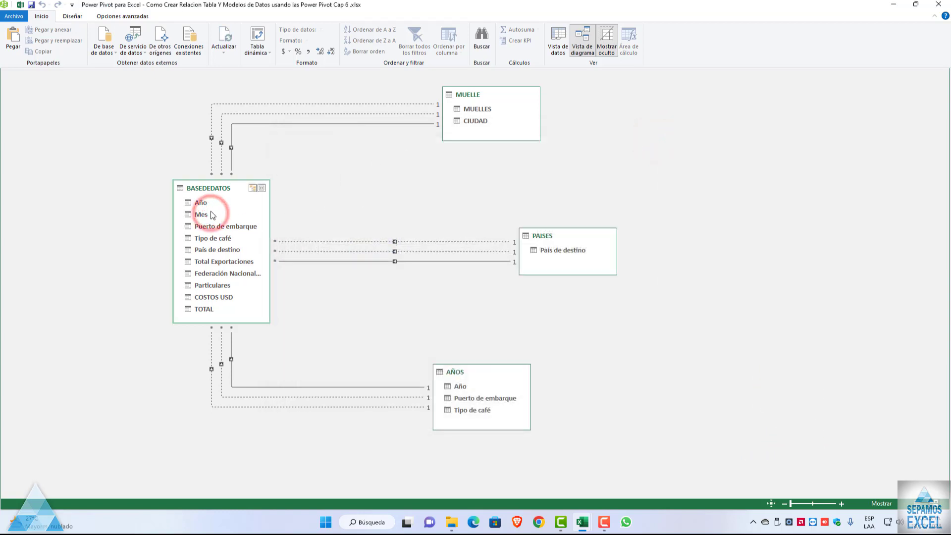
# After Mes fails to link with CIUDAD, relate MUELLE CIUDAD to PAISES País de destino
pyautogui.moveTo(200, 214); pyautogui.dragTo(457, 123)
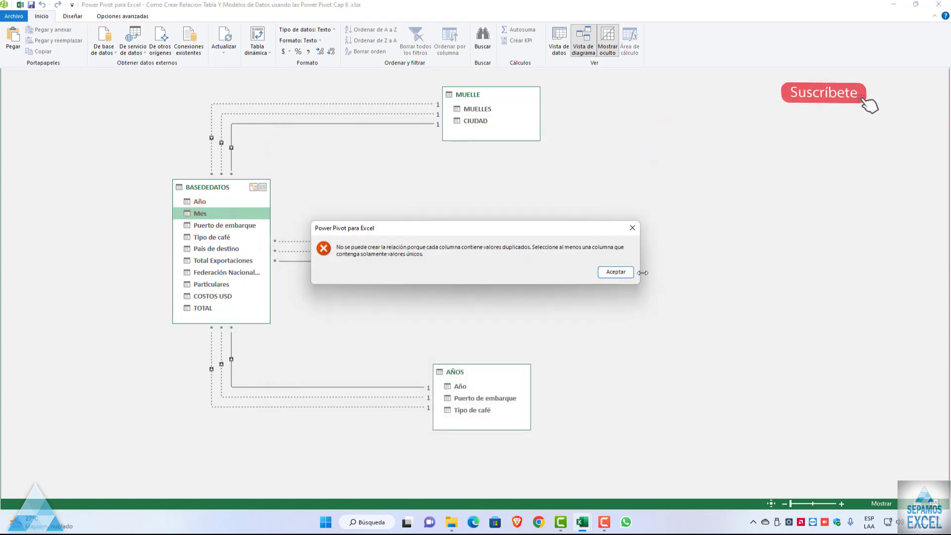
pyautogui.click(609, 271)
pyautogui.moveTo(458, 122)
pyautogui.mouseDown()
pyautogui.moveTo(495, 157)
pyautogui.moveTo(528, 250)
pyautogui.mouseUp()
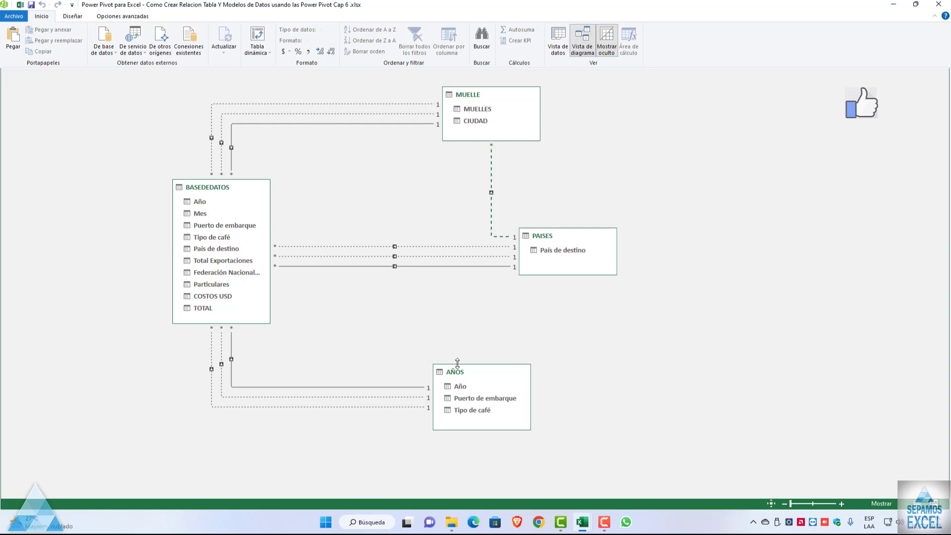
# Relate AÑOS Año and Tipo de café to PAISES País de destino, and Puerto de embarque to MUELLE
pyautogui.moveTo(457, 388); pyautogui.dragTo(548, 252)
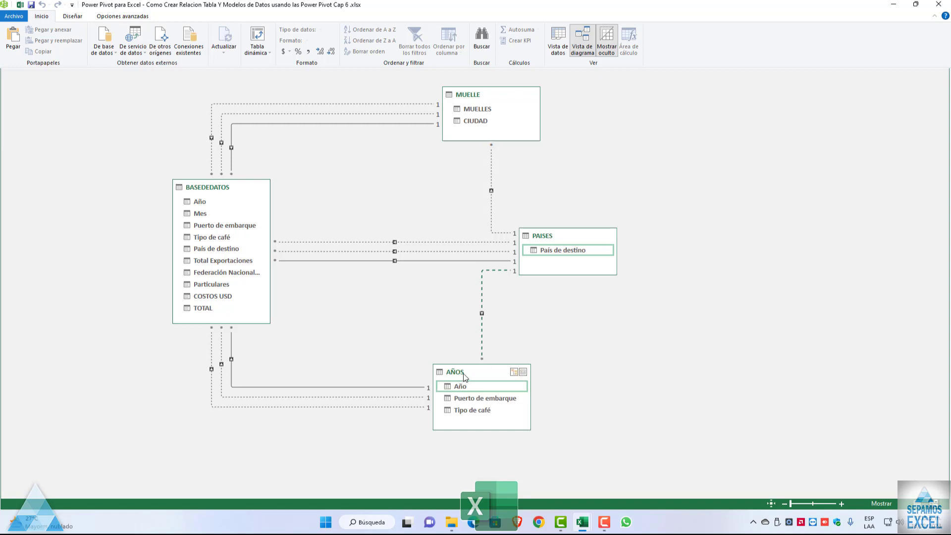
pyautogui.moveTo(465, 373); pyautogui.dragTo(474, 373)
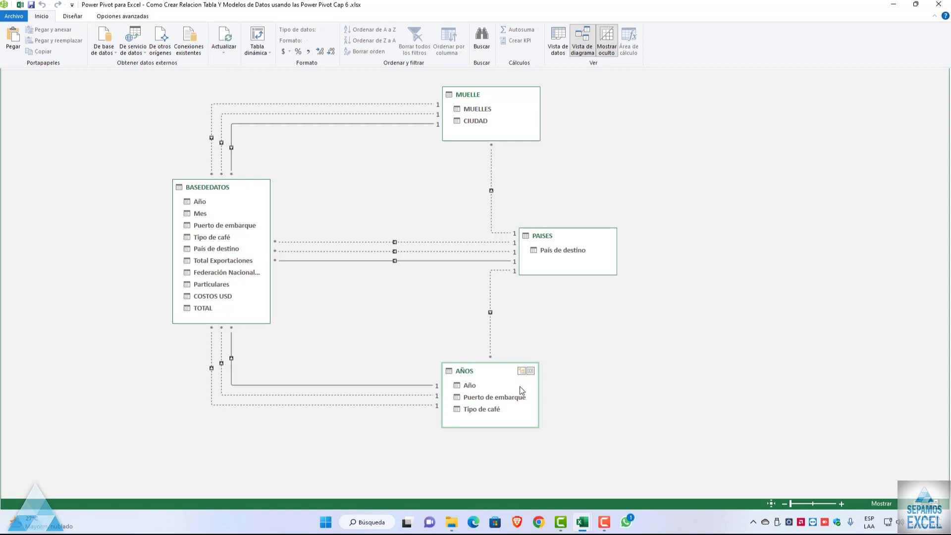
pyautogui.moveTo(516, 398); pyautogui.dragTo(463, 112)
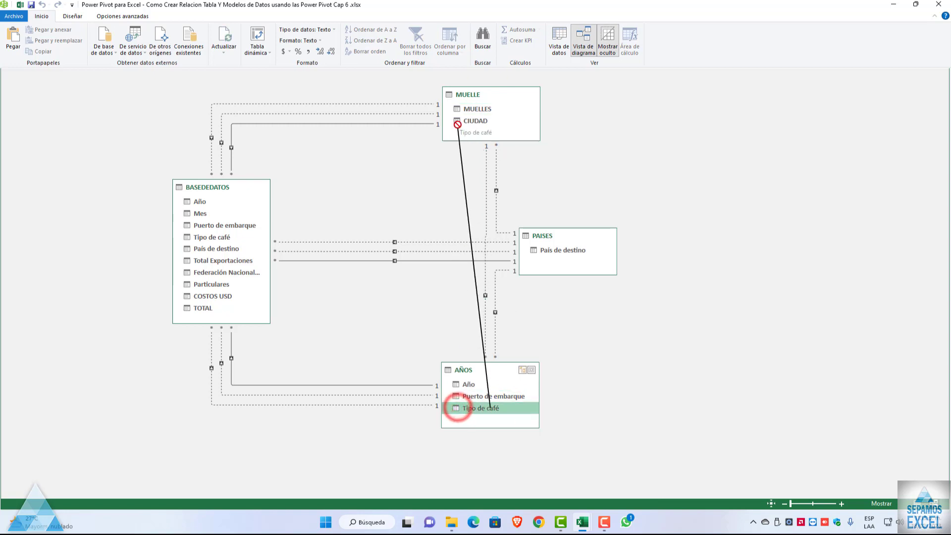
pyautogui.moveTo(460, 410); pyautogui.dragTo(461, 123)
pyautogui.click(613, 272)
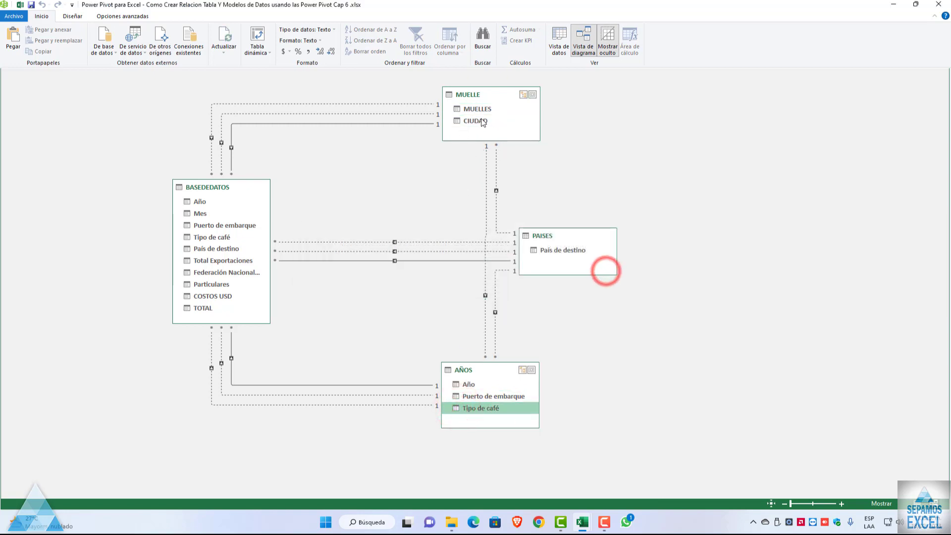
pyautogui.moveTo(478, 412); pyautogui.dragTo(546, 250)
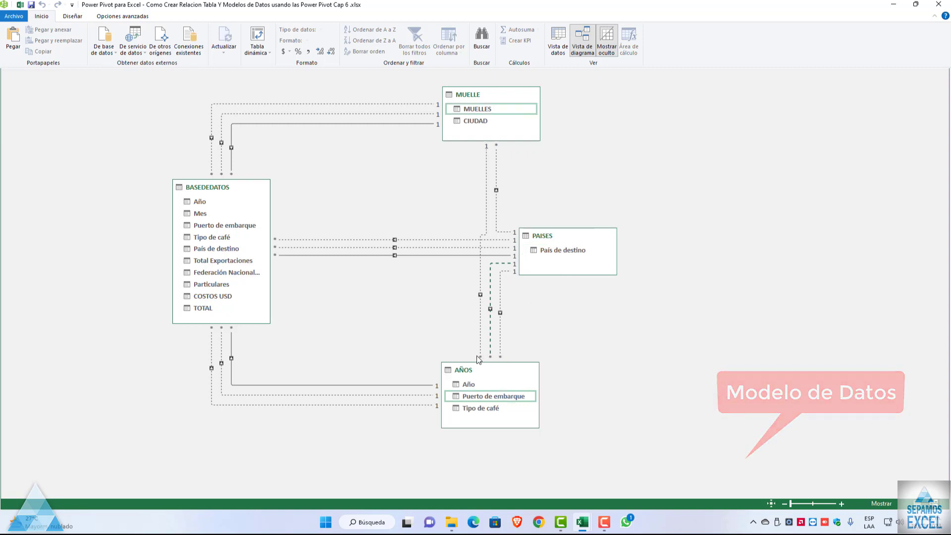
# Rearrange the diagram with AÑOS at lower right and PAISES near the centre
pyautogui.moveTo(469, 370)
pyautogui.mouseDown()
pyautogui.moveTo(768, 356)
pyautogui.moveTo(634, 365)
pyautogui.mouseUp()
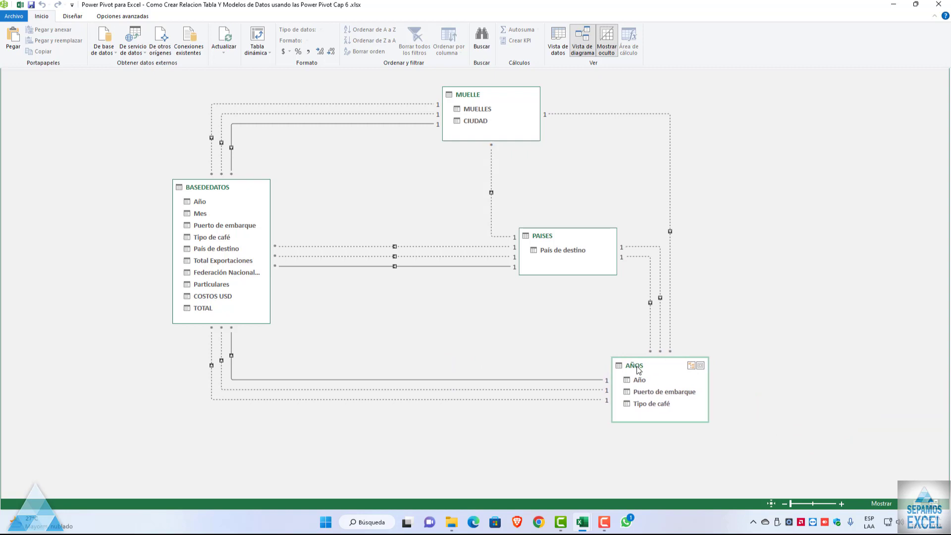
pyautogui.moveTo(542, 241); pyautogui.dragTo(404, 245)
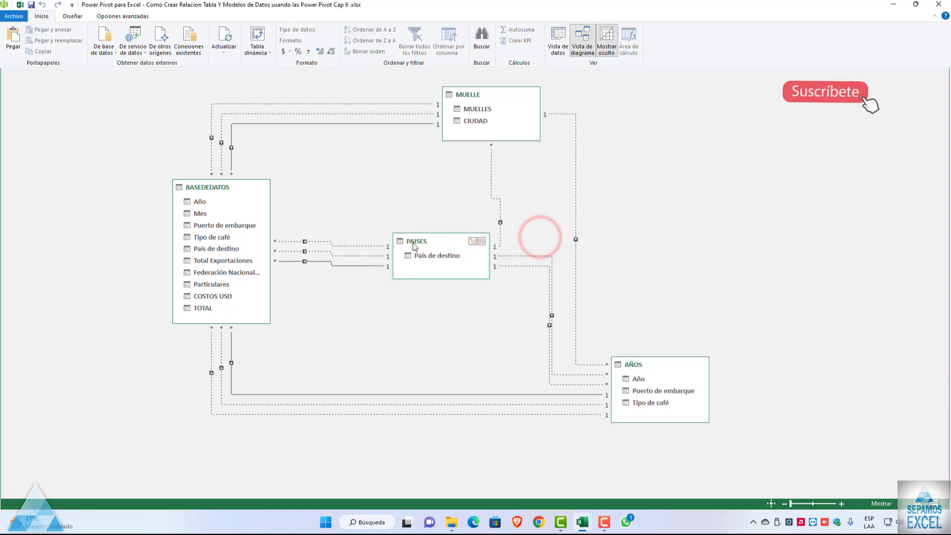
pyautogui.moveTo(630, 364)
pyautogui.mouseDown()
pyautogui.moveTo(705, 269)
pyautogui.moveTo(647, 369)
pyautogui.mouseUp()
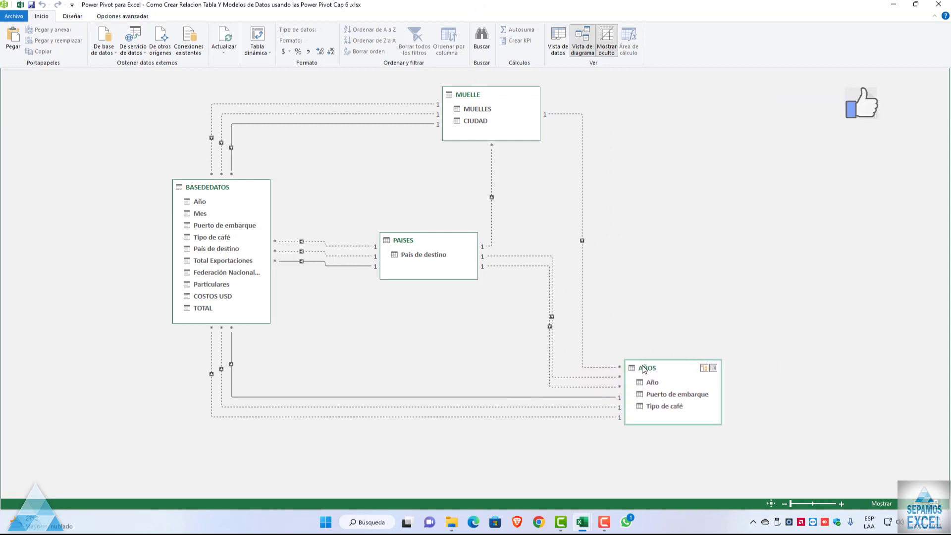
pyautogui.moveTo(401, 244); pyautogui.dragTo(405, 240)
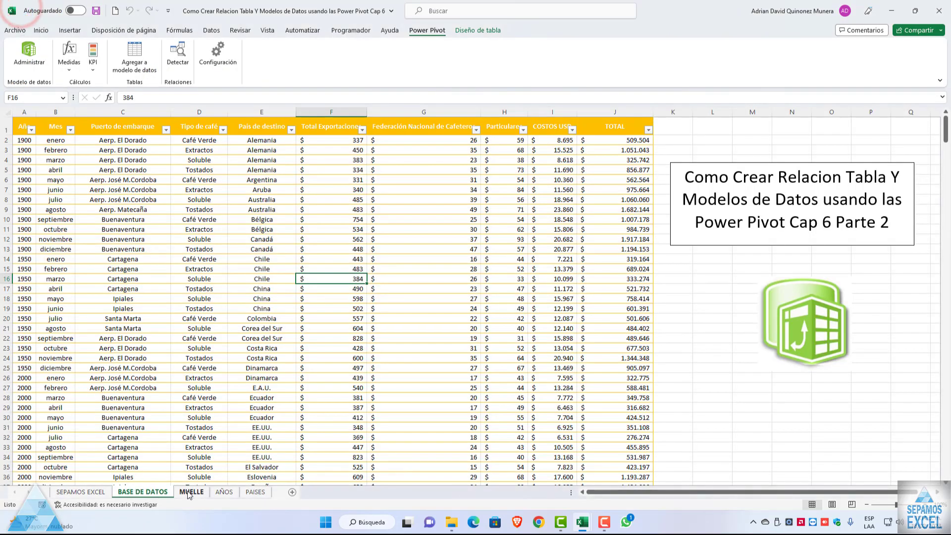
# Review the MUELLE, AÑOS, PAISES and BASE DE DATOS sheets, then reopen Power Pivot's Administrar window
pyautogui.click(190, 492)
pyautogui.click(224, 492)
pyautogui.click(255, 492)
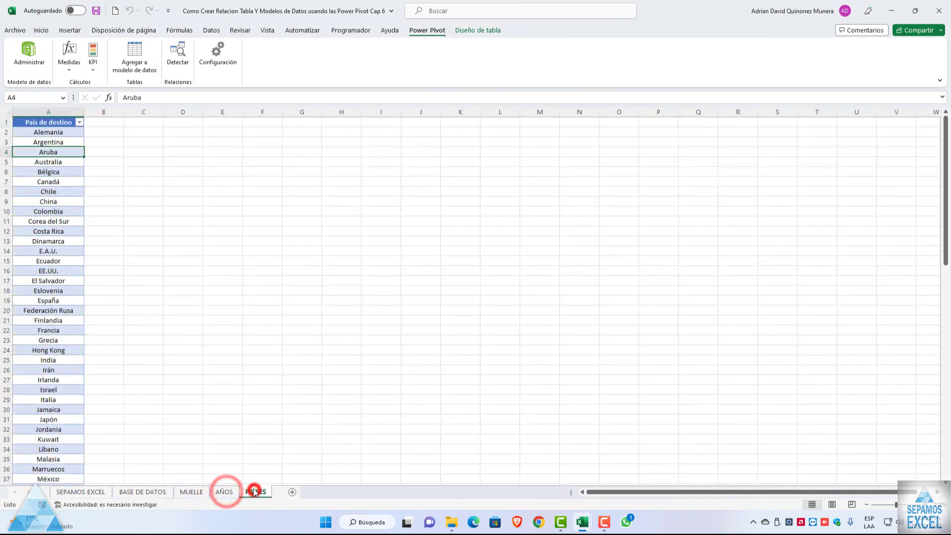
pyautogui.click(224, 492)
pyautogui.click(201, 493)
pyautogui.click(151, 492)
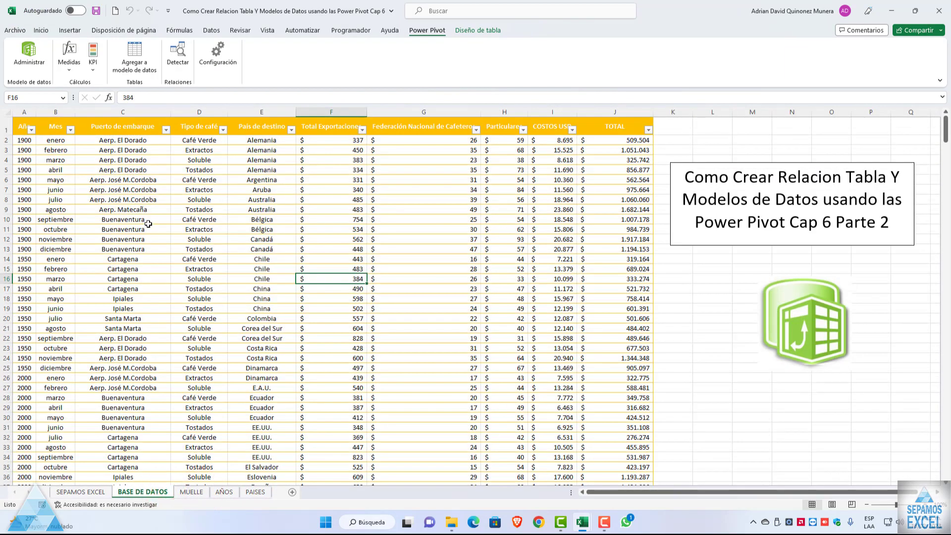
pyautogui.click(29, 52)
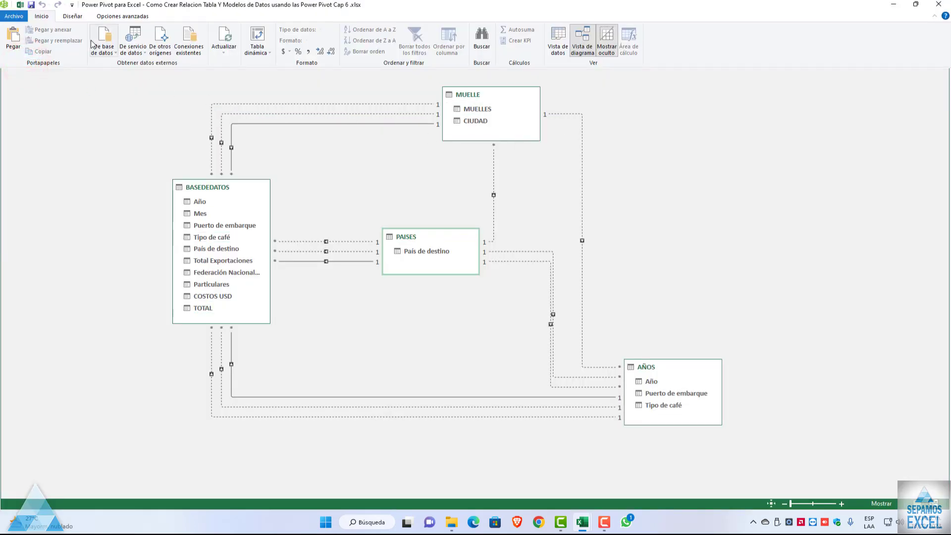
# Open Administrar relaciones from the Diseñar tab and move the dialog to the window's right side
pyautogui.click(73, 18)
pyautogui.click(174, 33)
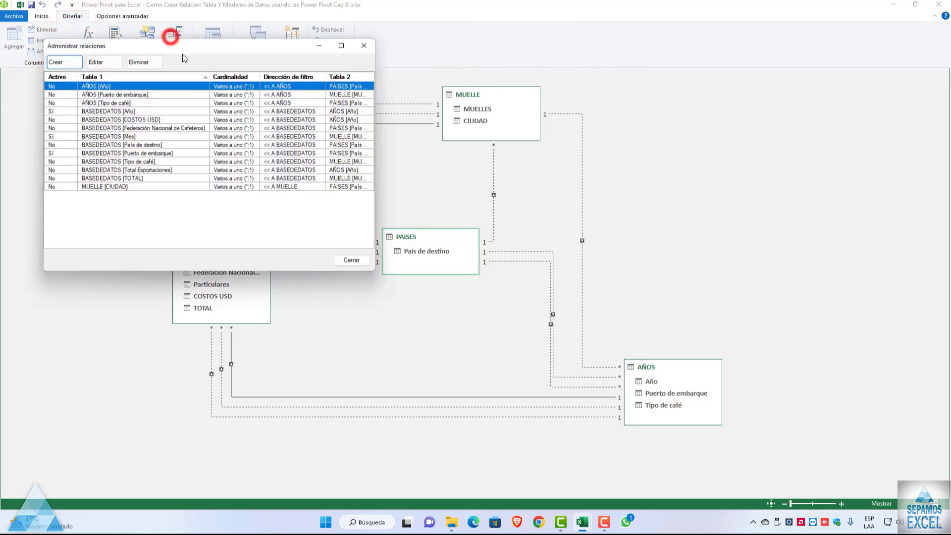
pyautogui.moveTo(193, 52); pyautogui.dragTo(744, 97)
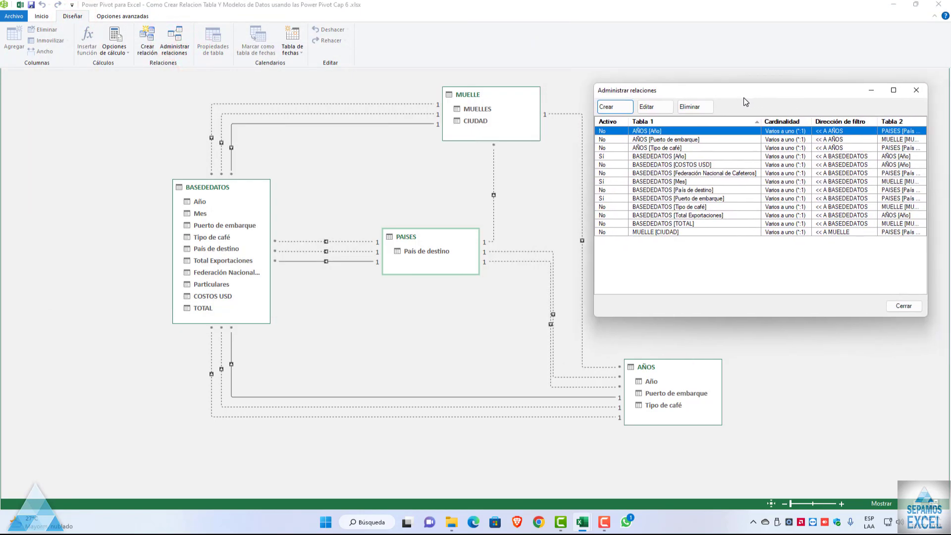